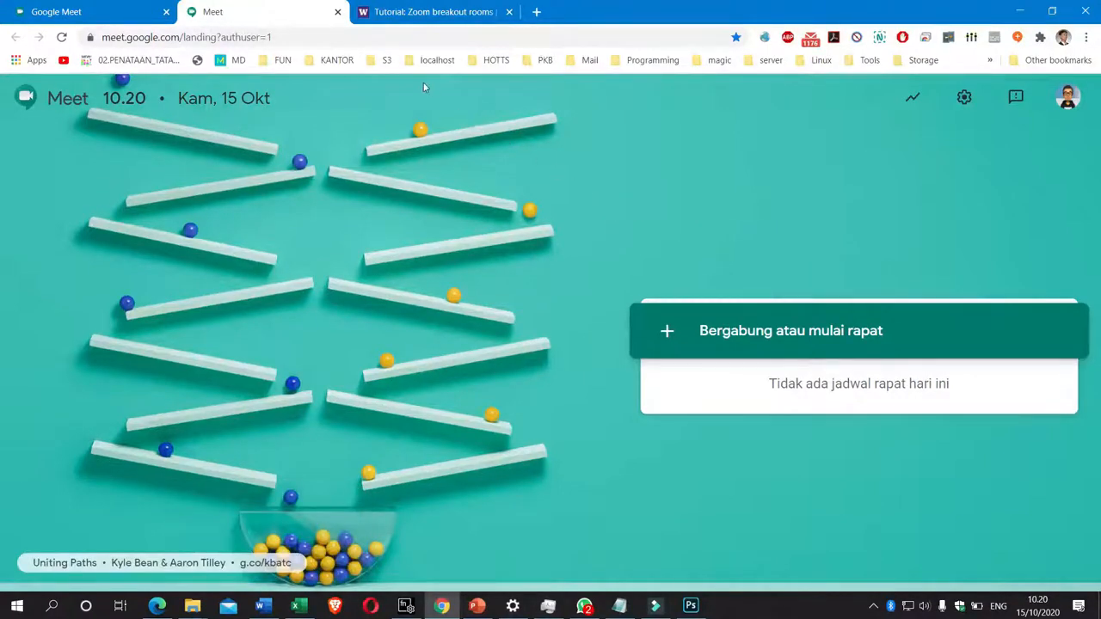
- View the Zoom breakout rooms tutorial page and return to the Meet landing page
left_click(420, 12)
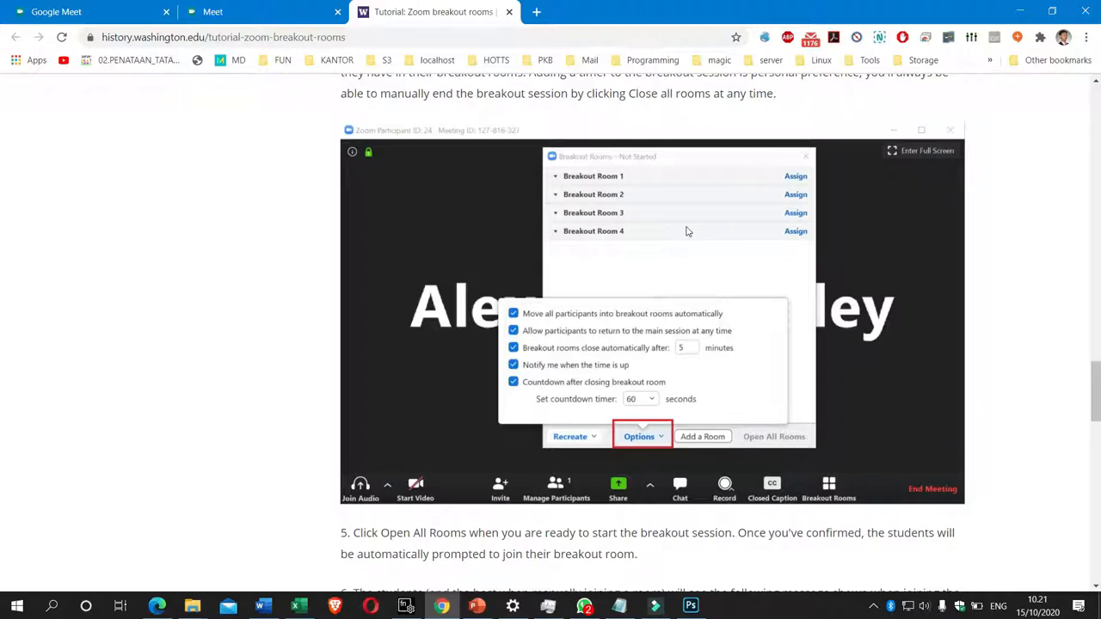
left_click(242, 8)
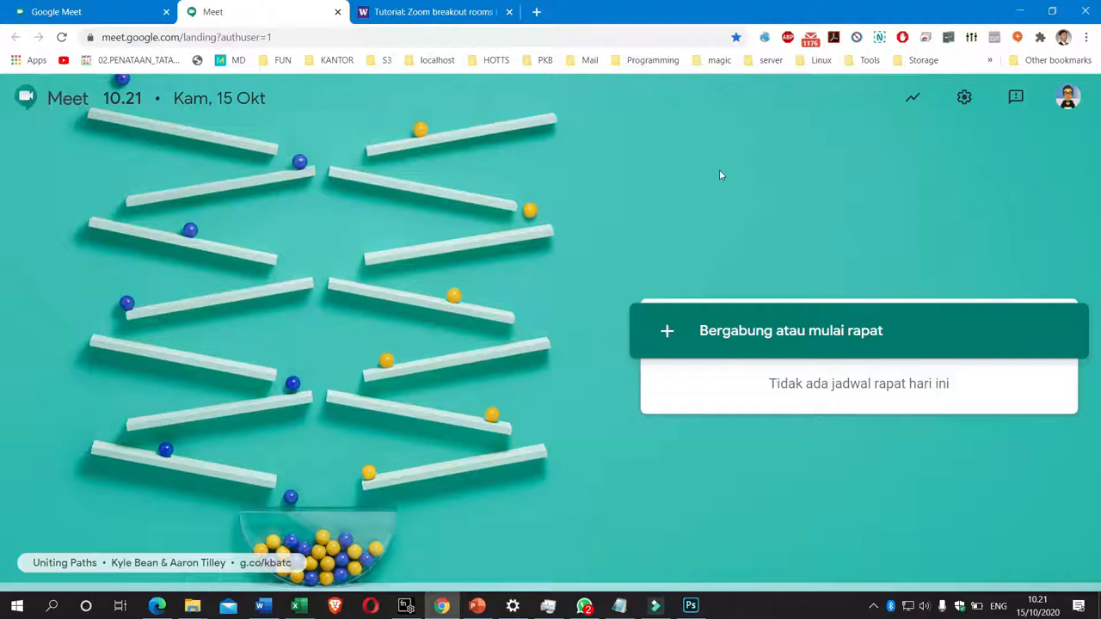
- Search the web for "chrome web store" and open the Chrome Web Store
left_click(323, 36)
type("chrome")
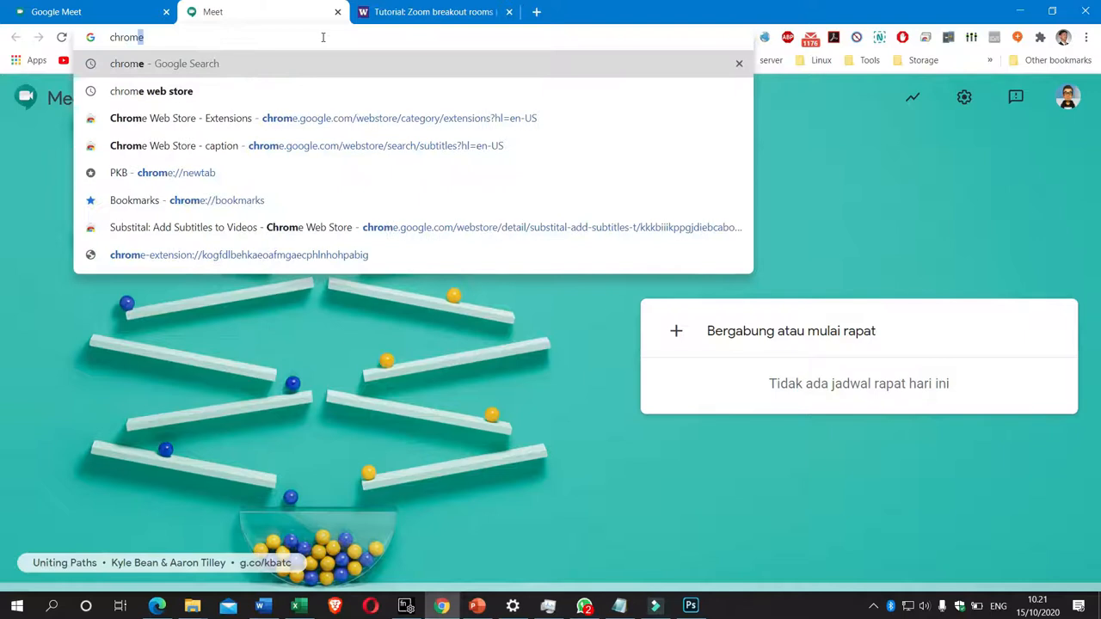
key("Down")
key("Return")
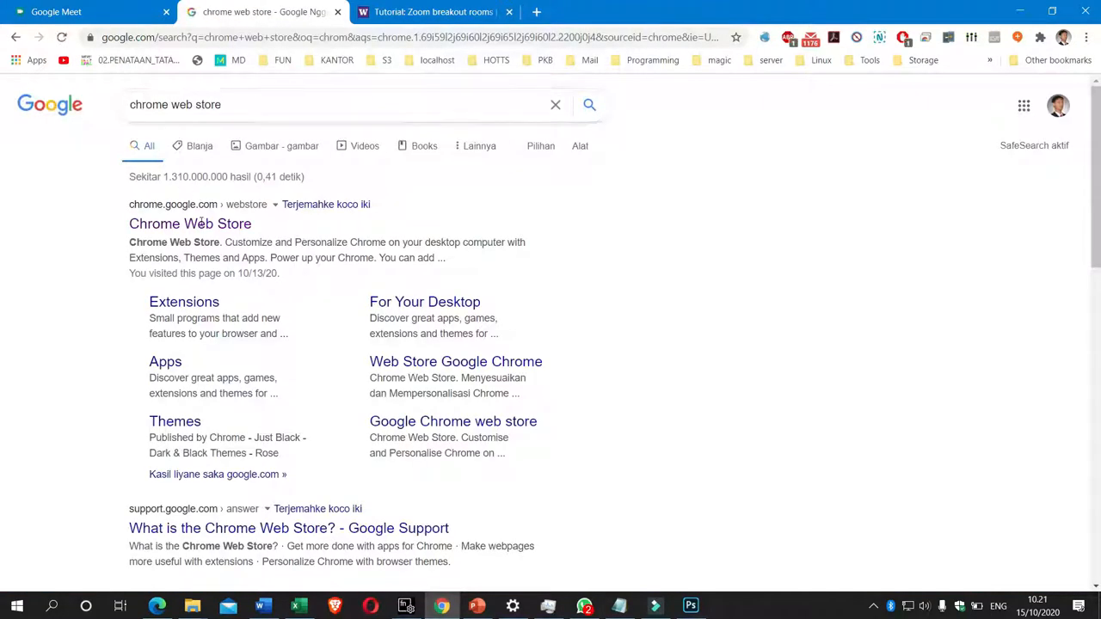
left_click(190, 224)
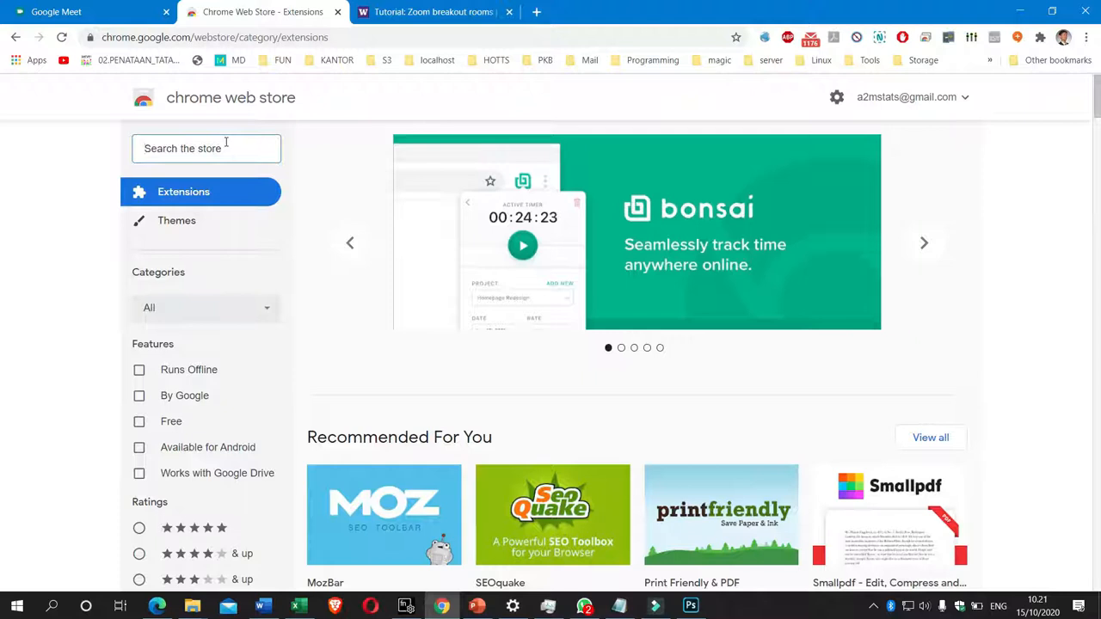
- Search the Chrome Web Store for "google meet breakout"
type("goo")
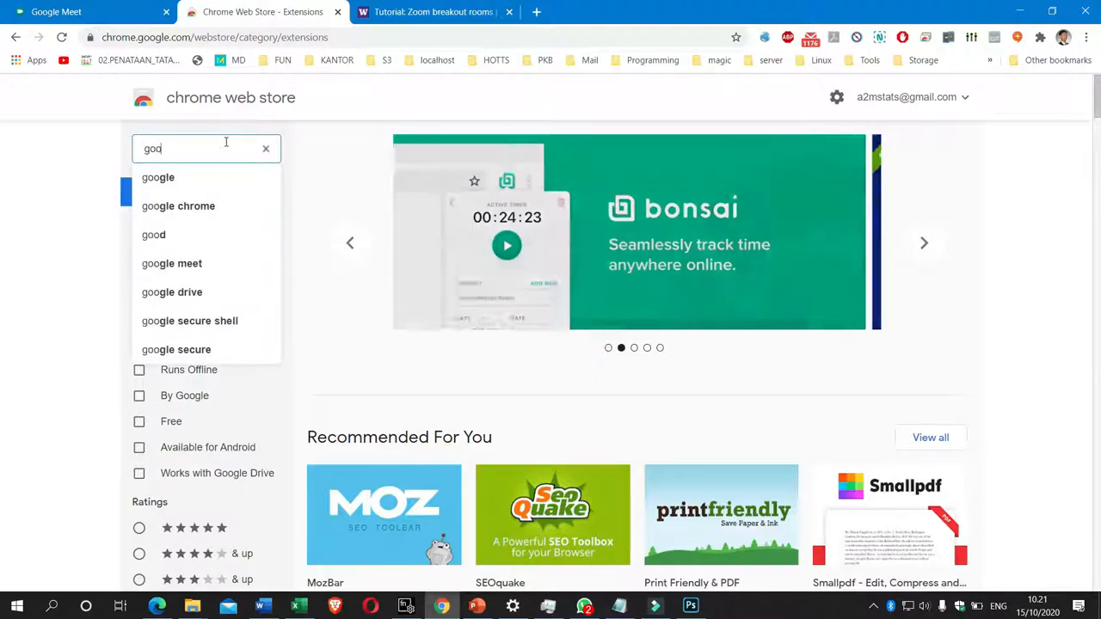
type("ge")
key("BackSpace")
type("le meet")
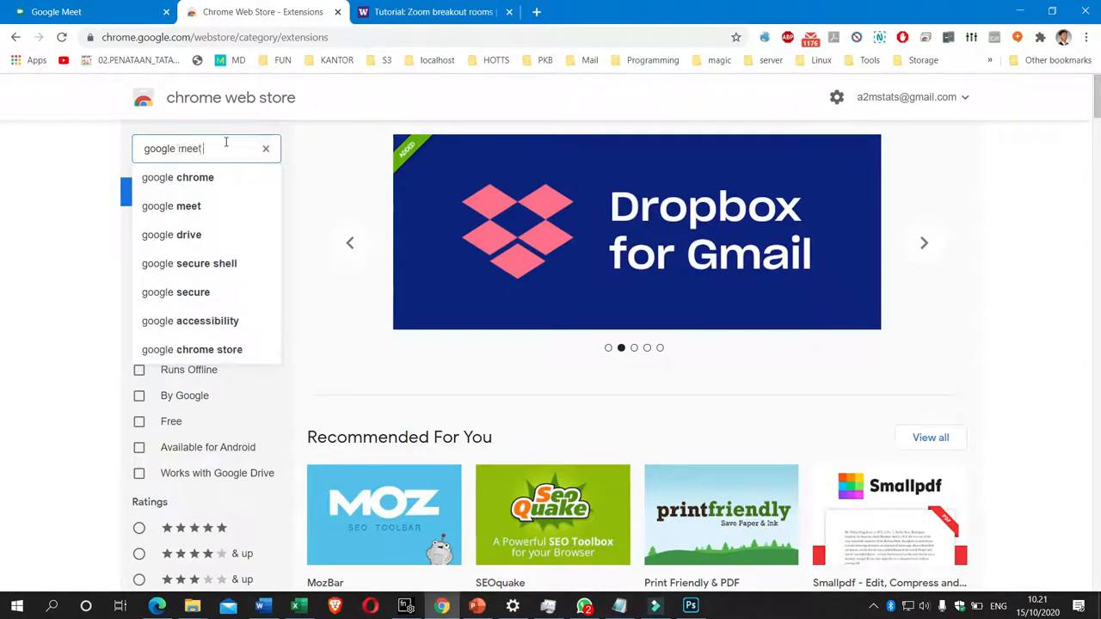
type(" breakout")
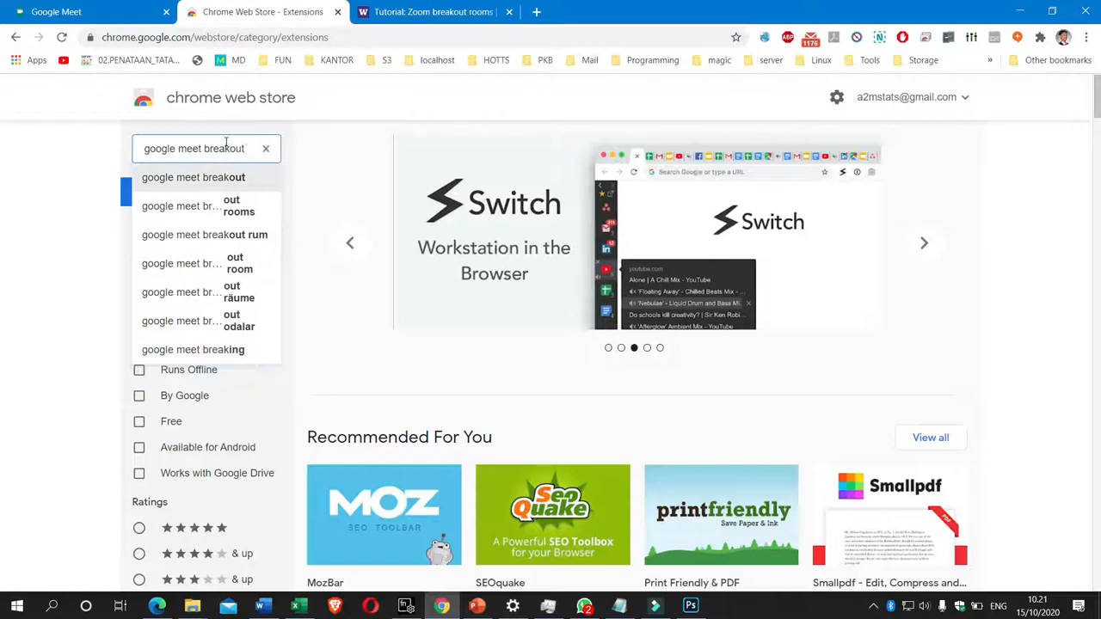
key("Return")
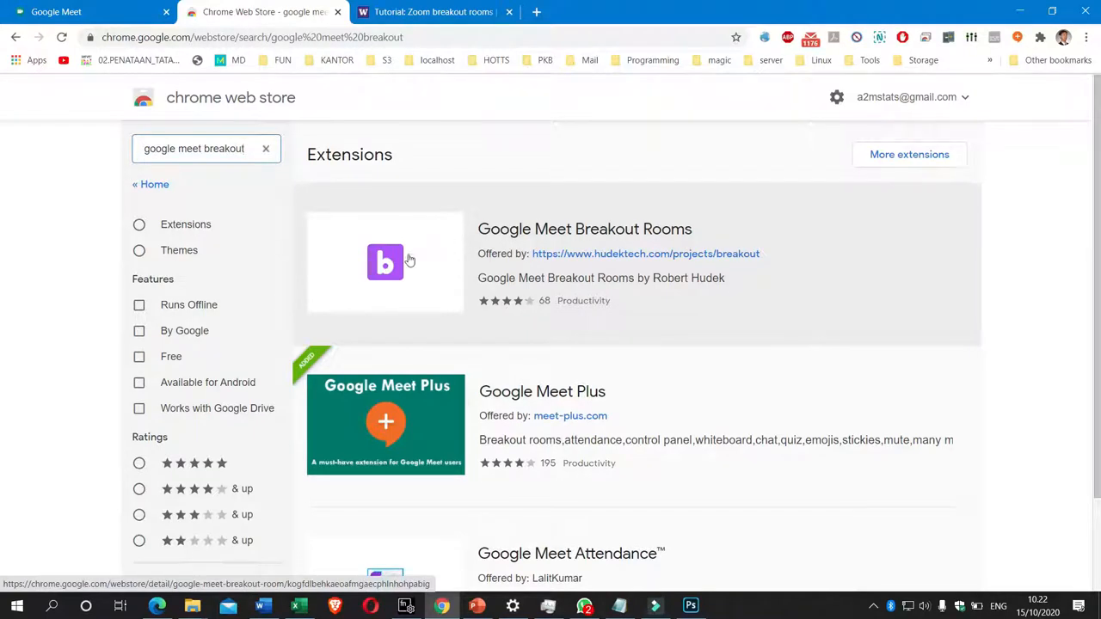
- Install the Google Meet Breakout Rooms extension from its store page and dismiss the installation notice
left_click(579, 228)
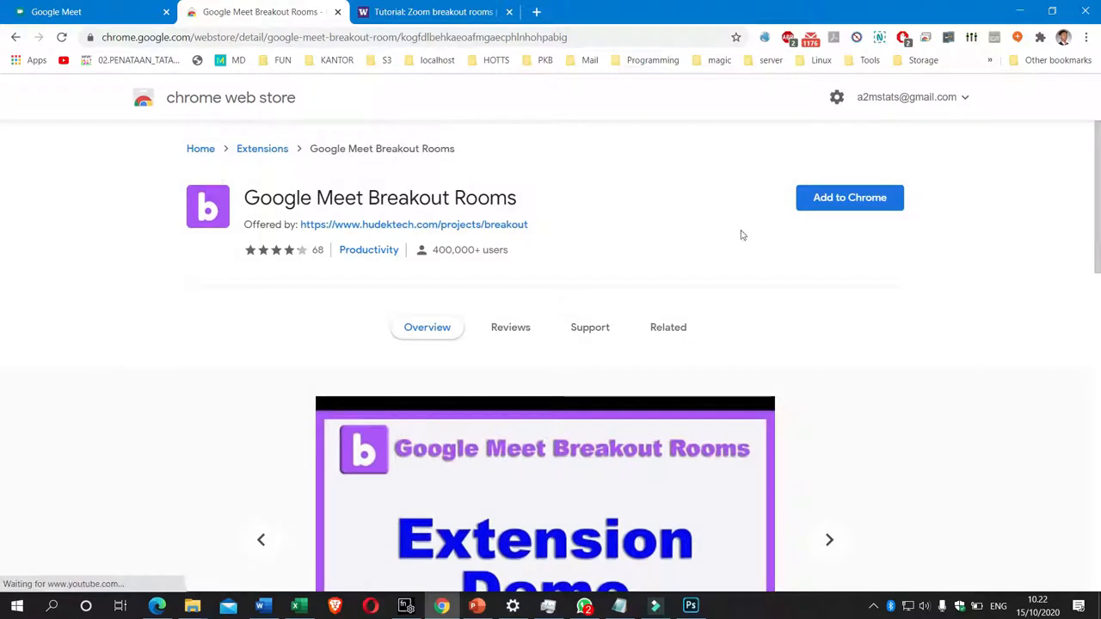
left_click(837, 203)
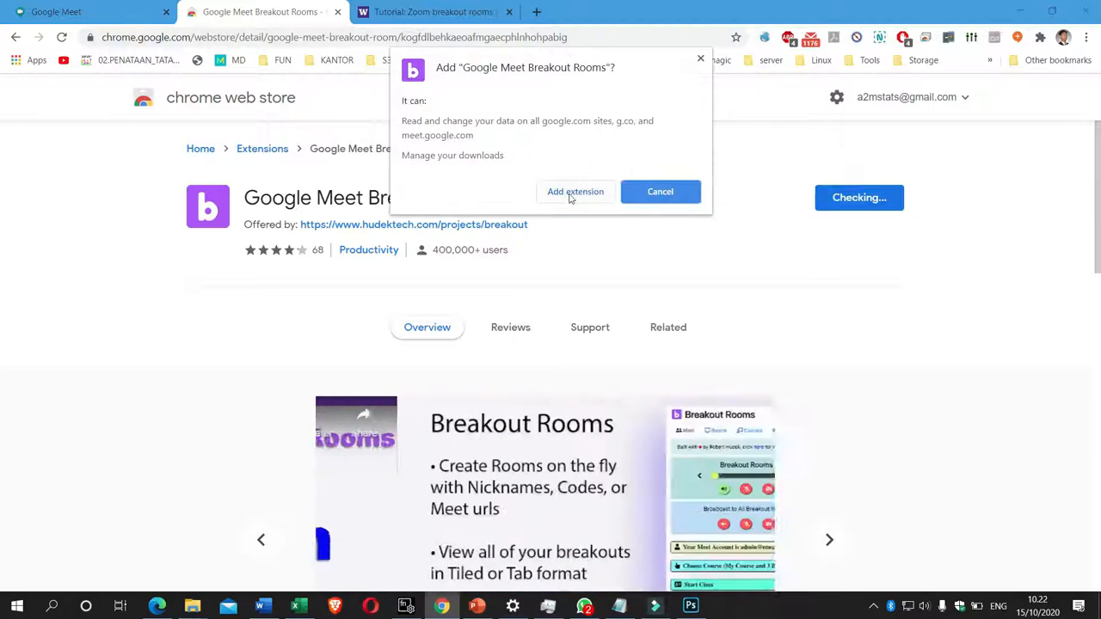
left_click(568, 196)
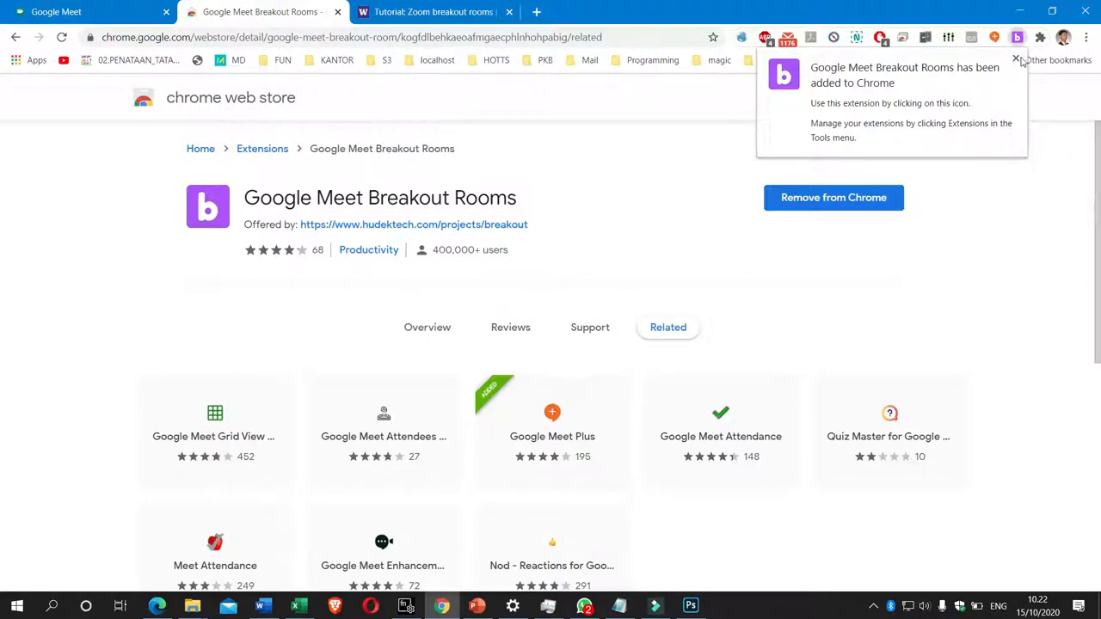
left_click(1017, 58)
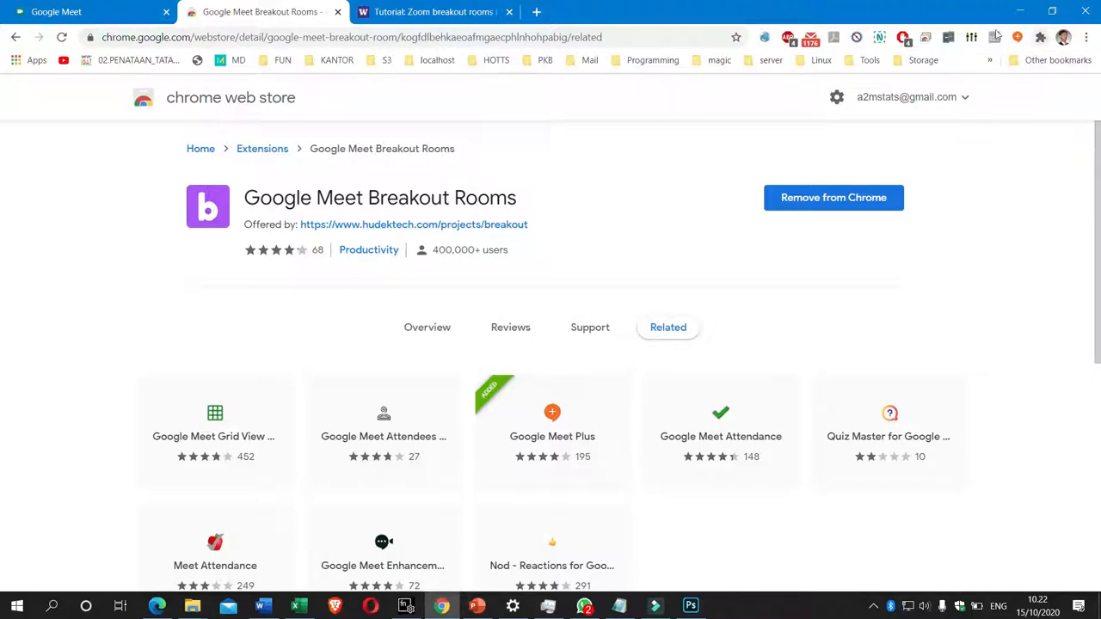
- Pin the Google Meet Breakout Rooms extension so its icon stays visible in the browser
left_click(1041, 39)
scroll(899, 197, "down", 2)
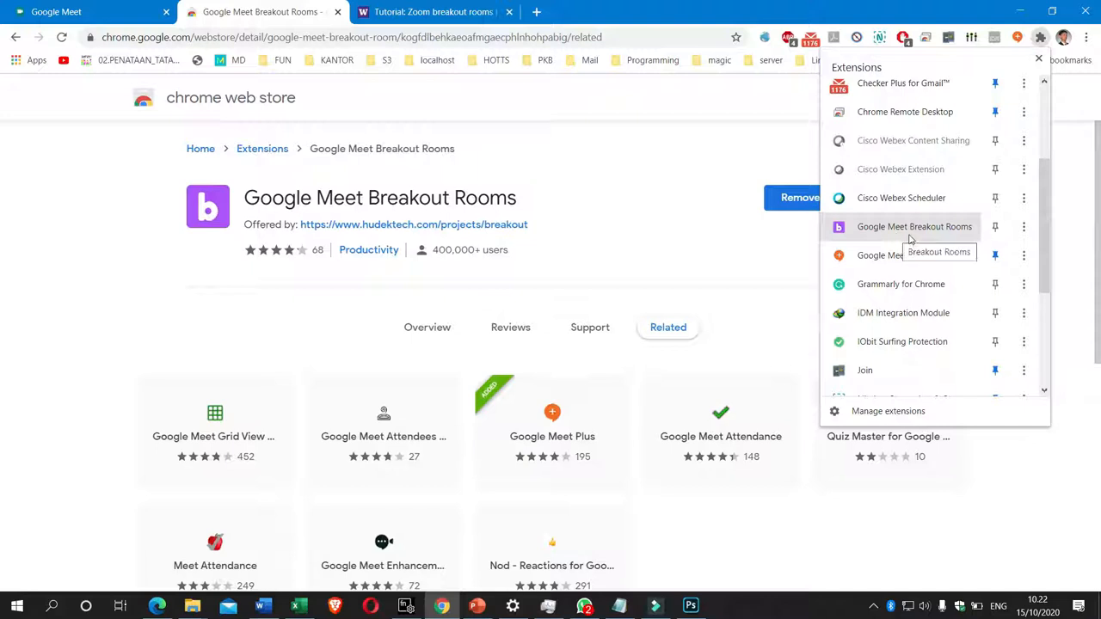
left_click(995, 229)
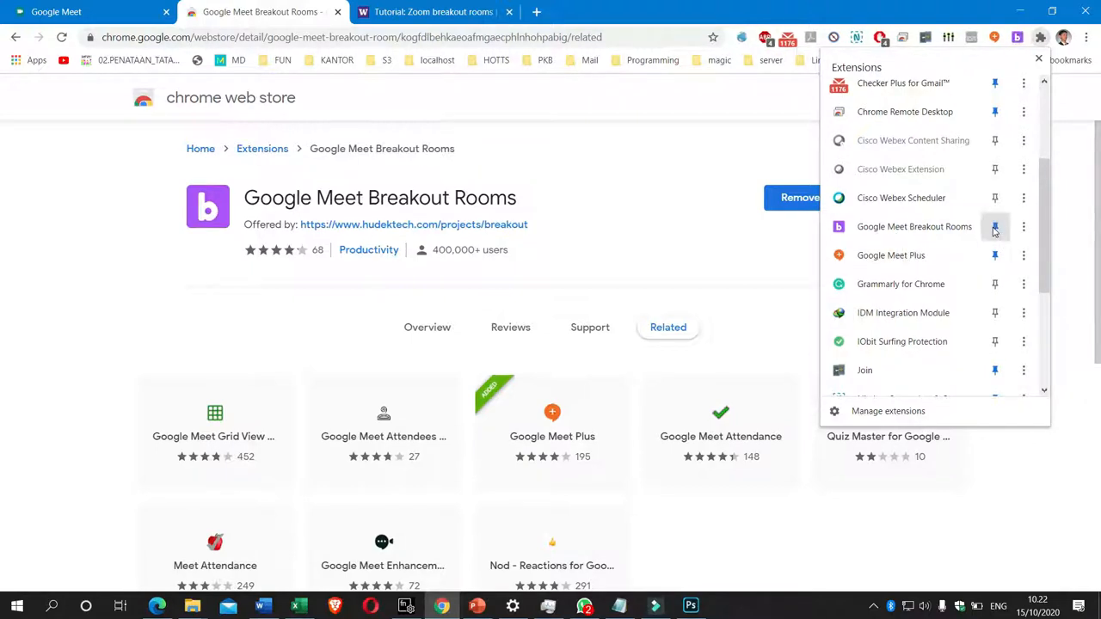
left_click(973, 17)
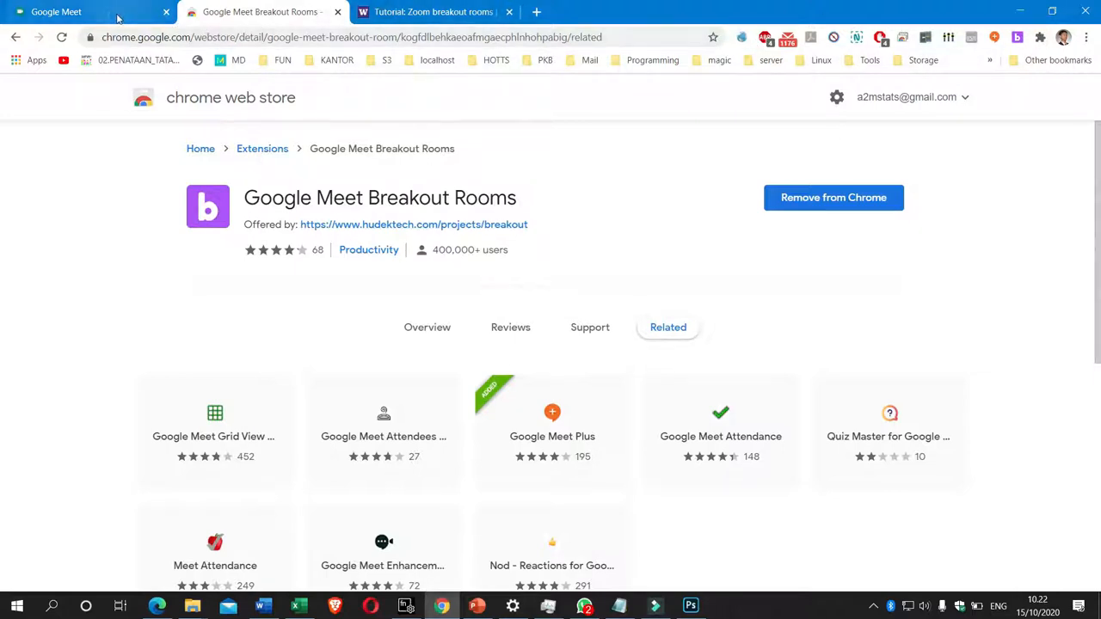
- Open Google Meet with the first alternate Google account and check which account is active
left_click(146, 17)
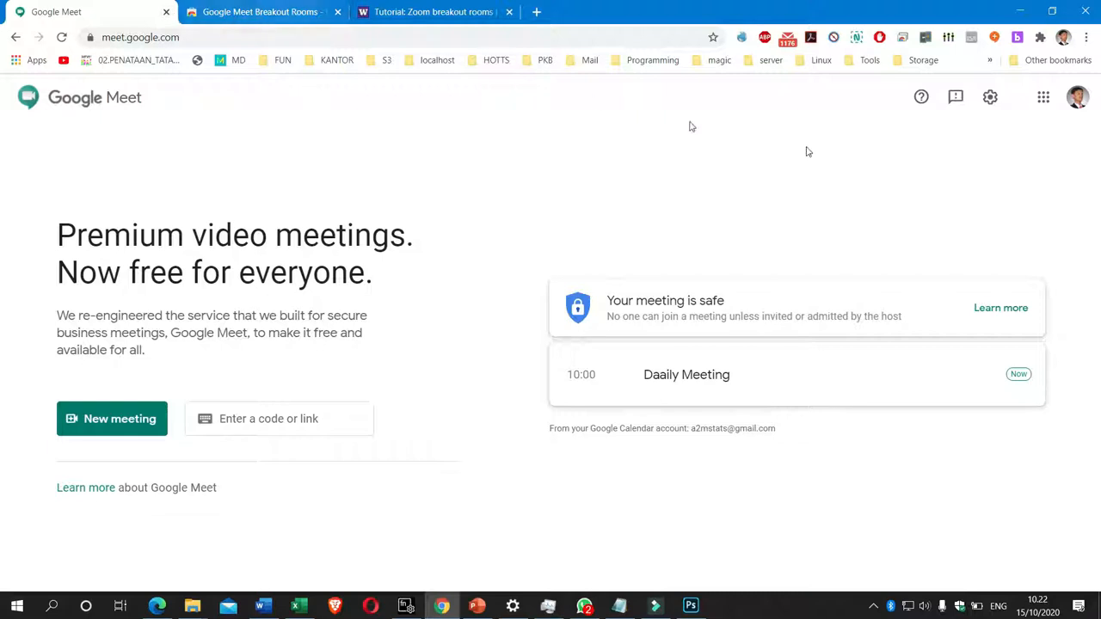
left_click(1076, 99)
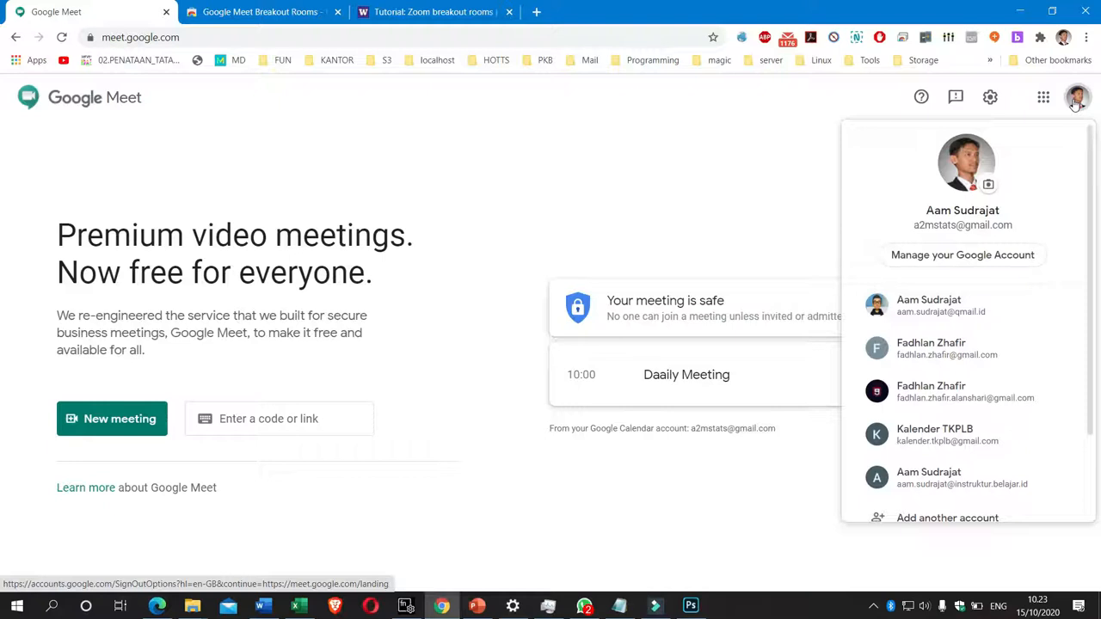
scroll(1035, 361, "down", 1)
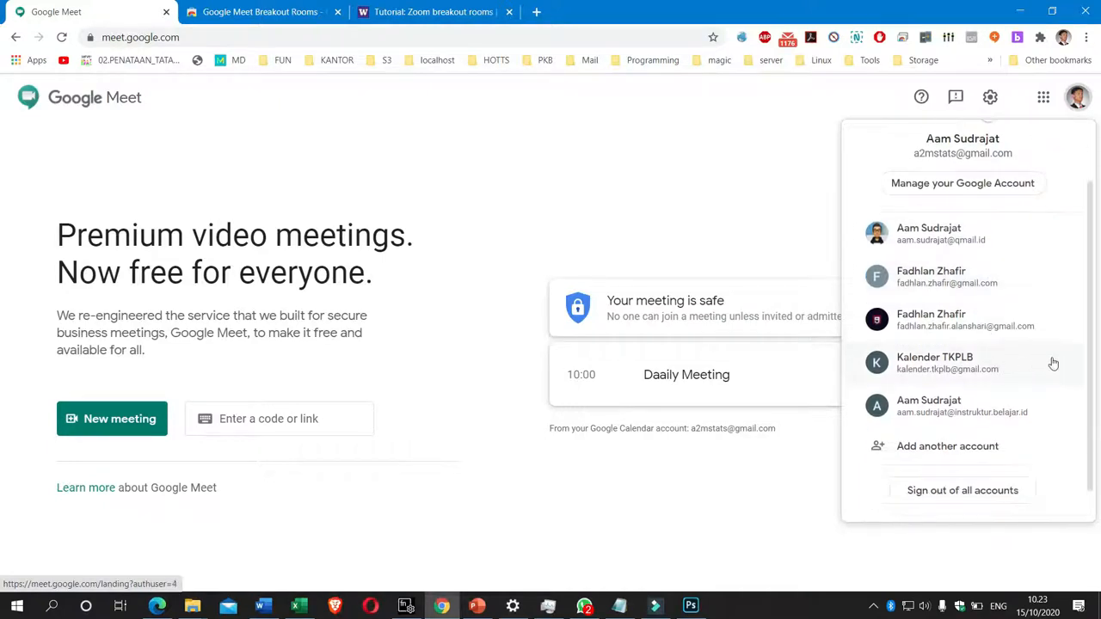
left_click(941, 247)
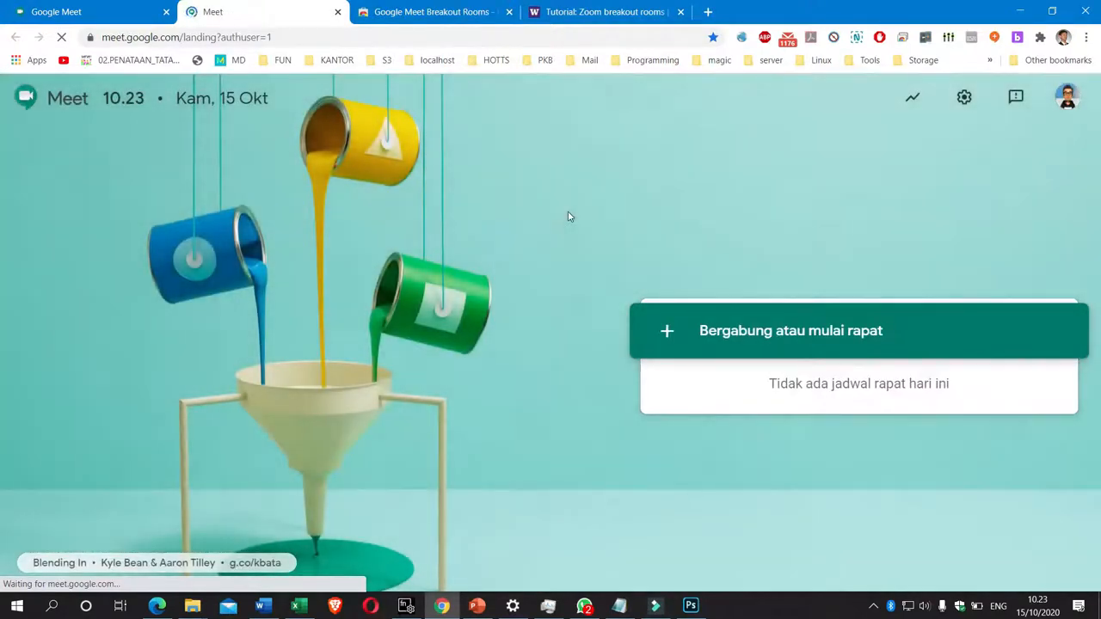
left_click(1067, 100)
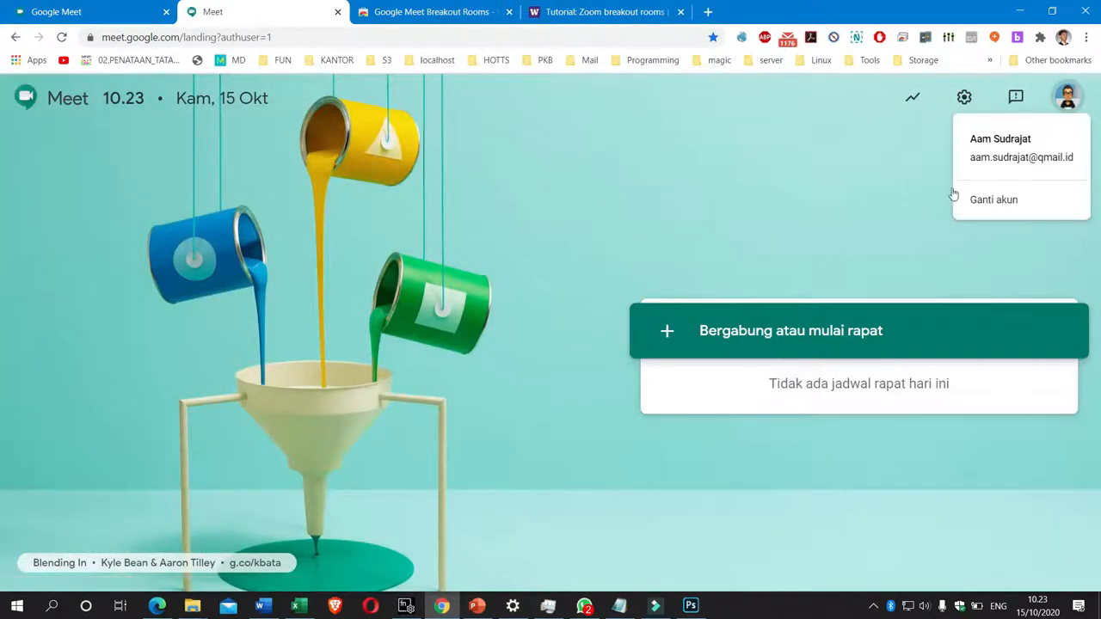
left_click(781, 169)
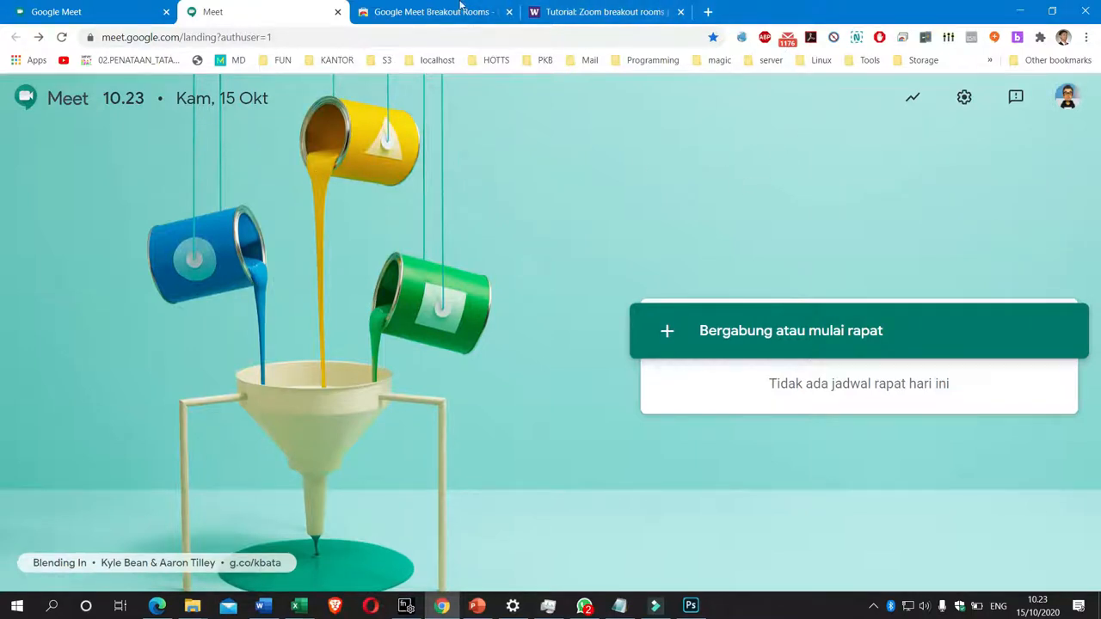
- Close the web store and Zoom tutorial pages, and open the Breakout Rooms extension in a repositioned window
left_click(510, 13)
left_click(508, 13)
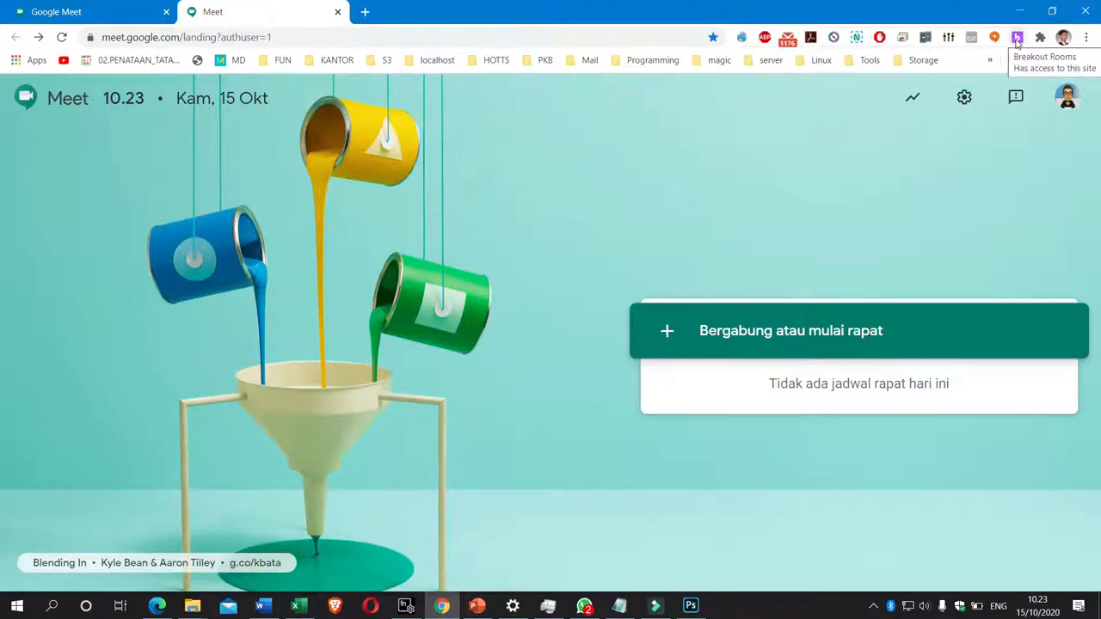
left_click(1017, 38)
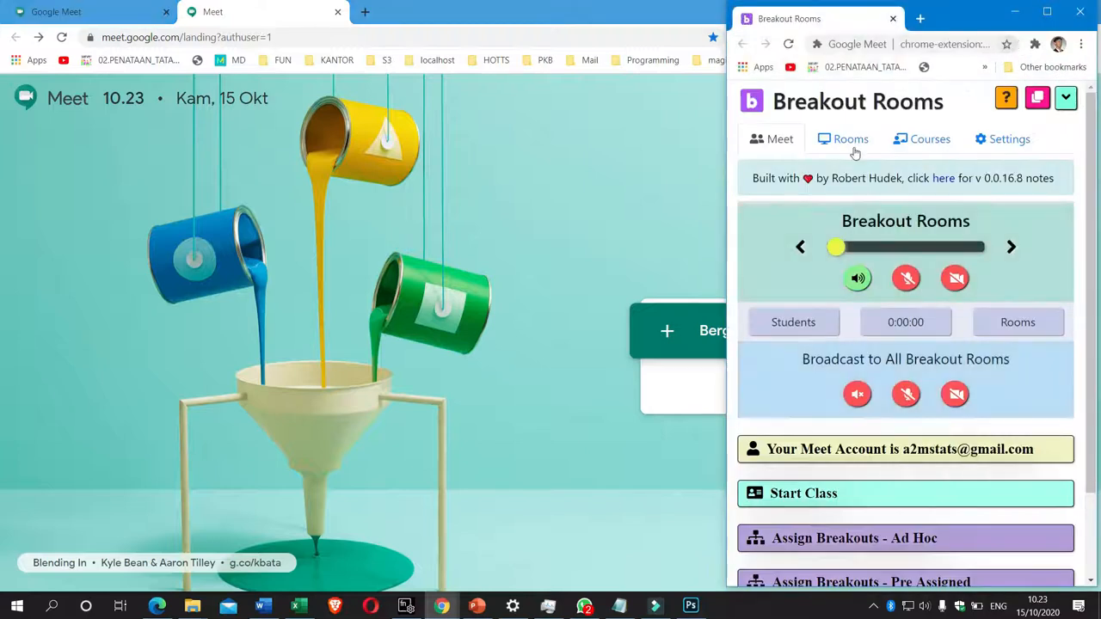
left_click_drag(950, 19, 779, 24)
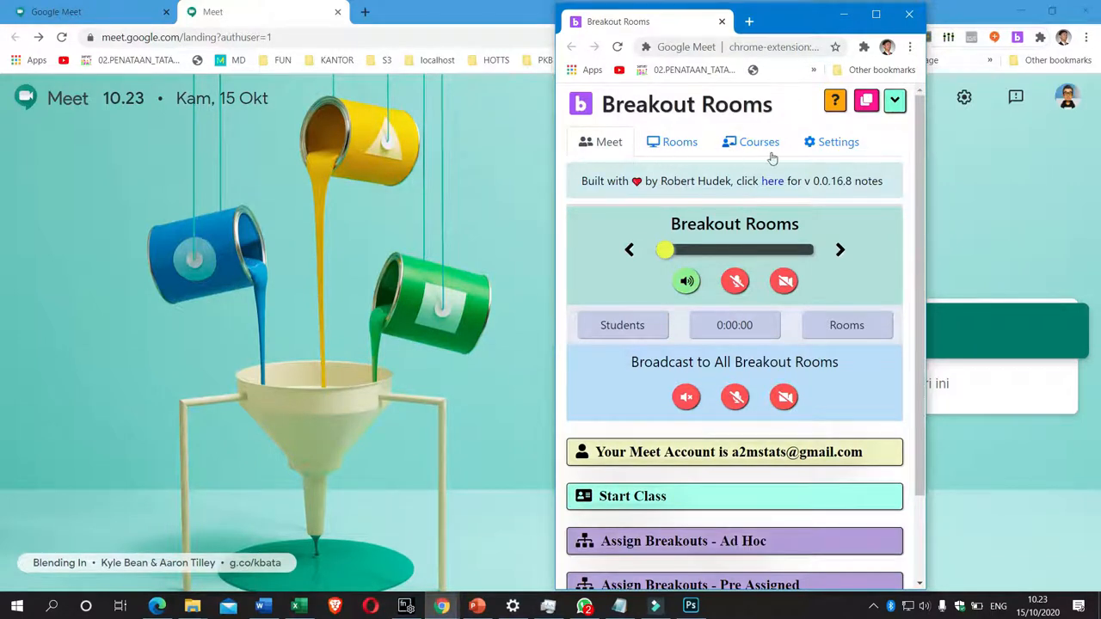
- Open the Breakout Rooms extension's settings and look through the available options
left_click(842, 148)
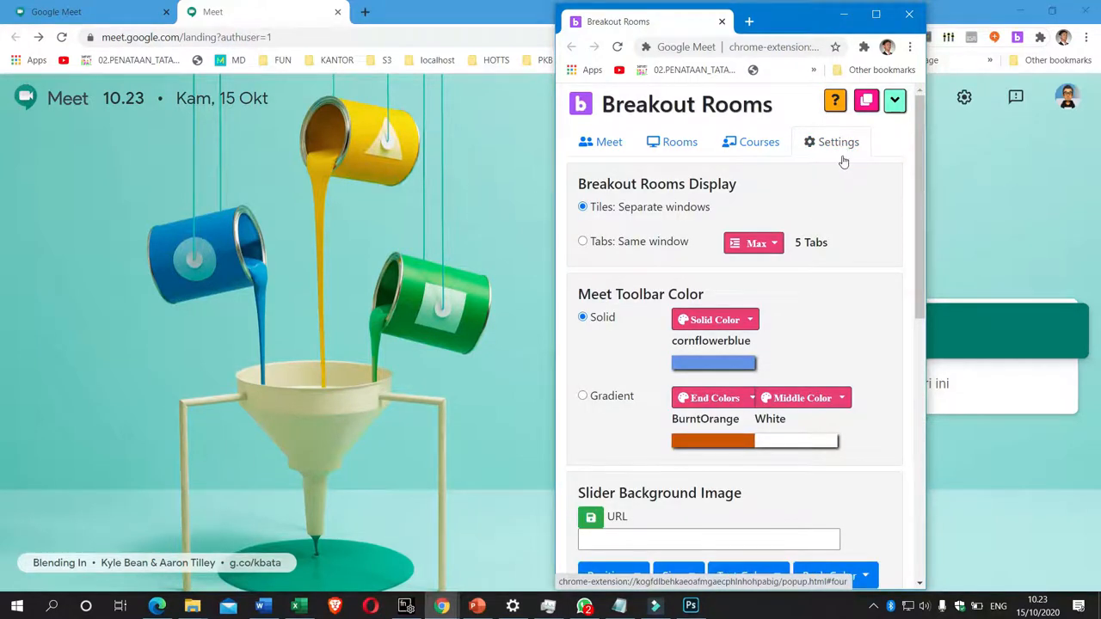
scroll(844, 155, "down", 6)
scroll(844, 160, "up", 6)
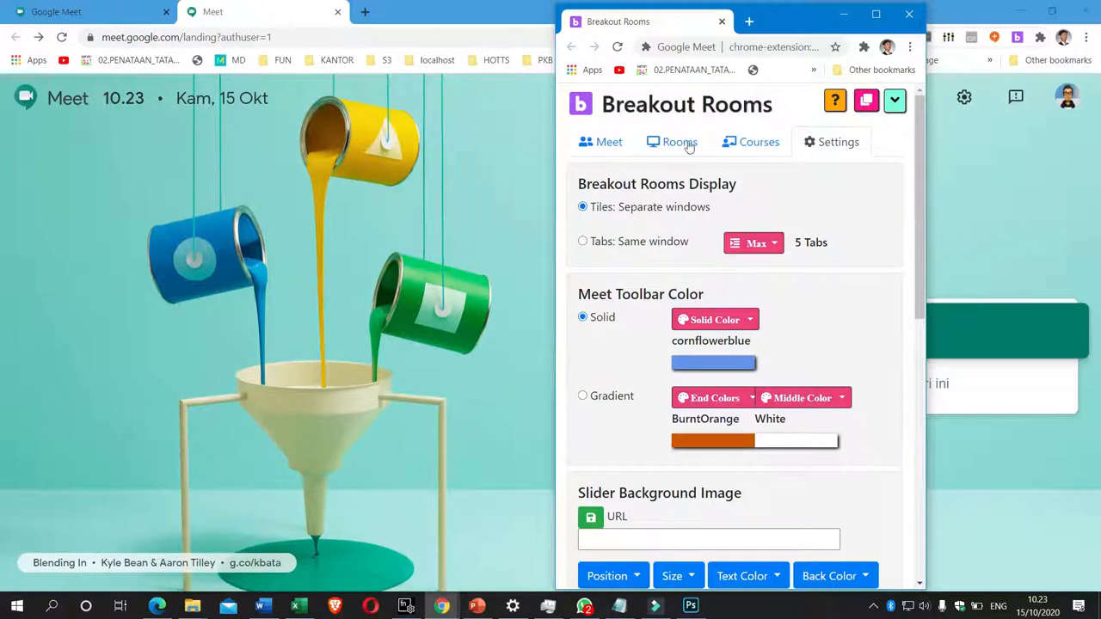
- Shrink the Meet browser window and arrange it beside the Breakout Rooms window on the desktop
left_click_drag(772, 19, 755, 54)
left_click(436, 15)
mouse_move(361, 43)
left_mouse_down()
mouse_move(208, 143)
mouse_move(257, 136)
left_mouse_up()
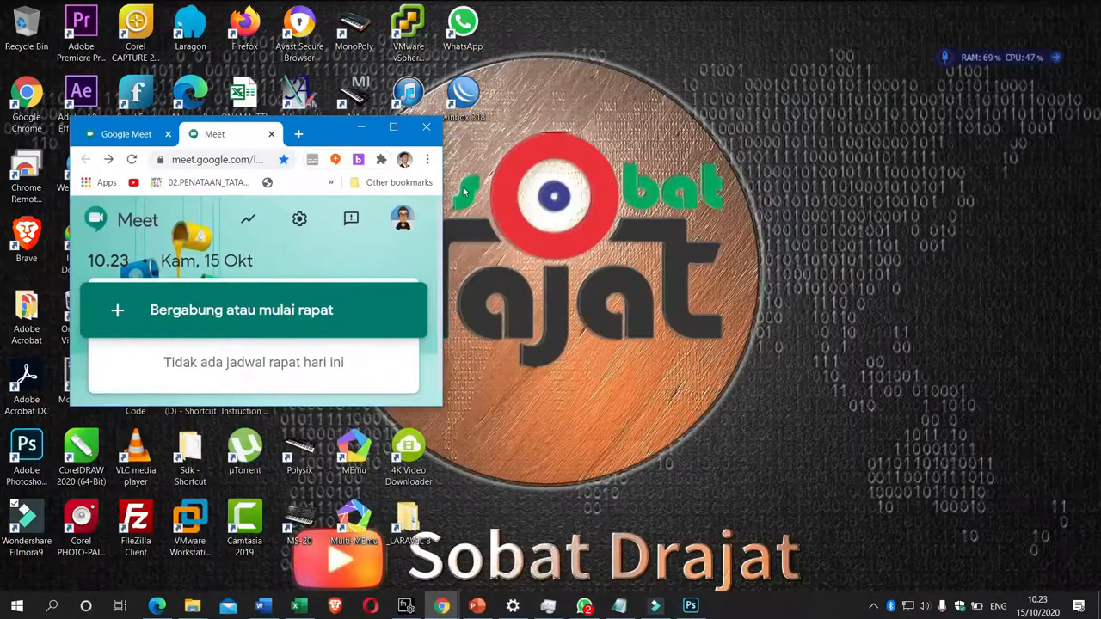
mouse_move(441, 605)
left_click(492, 552)
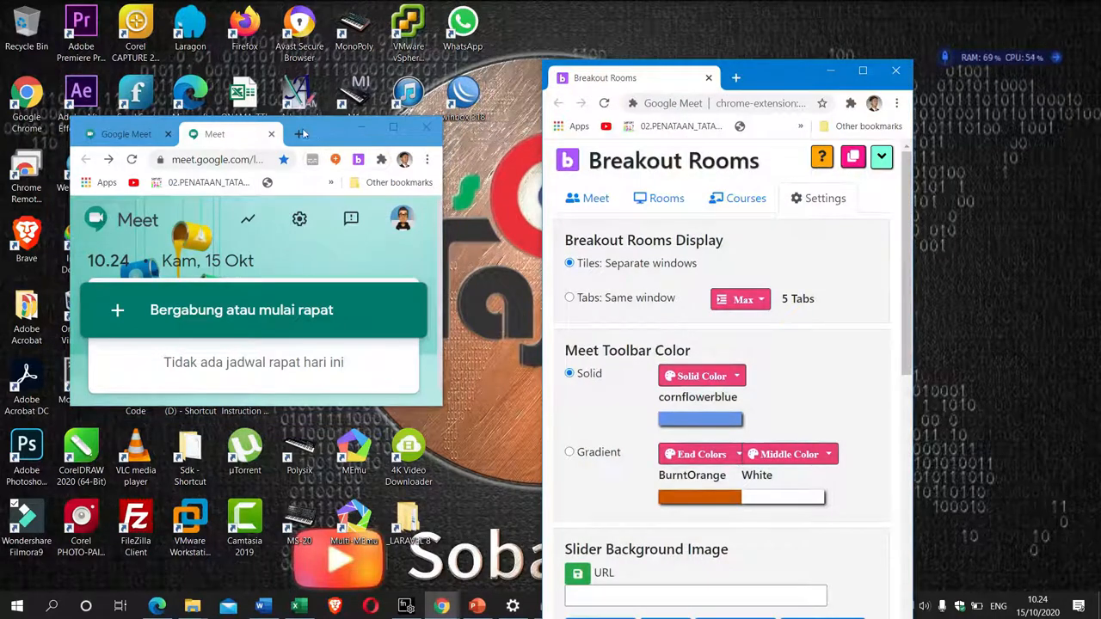
- Set the breakout rooms display to "Tabs: Same window" with a maximum of No Limit, using a maximized extension window
left_click(569, 297)
left_click(862, 69)
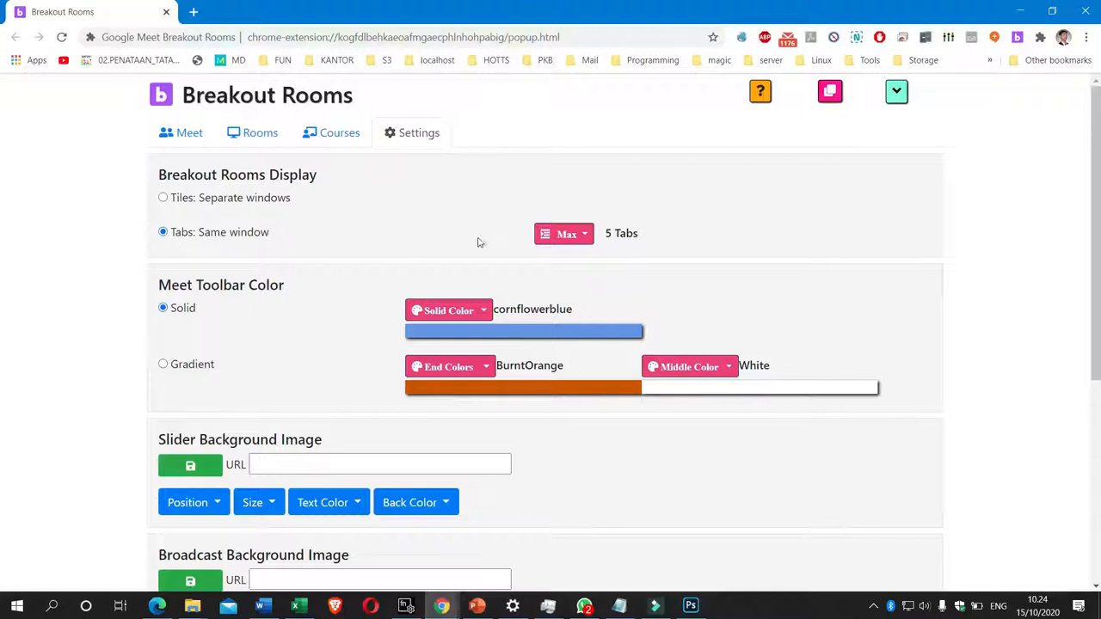
left_click(566, 235)
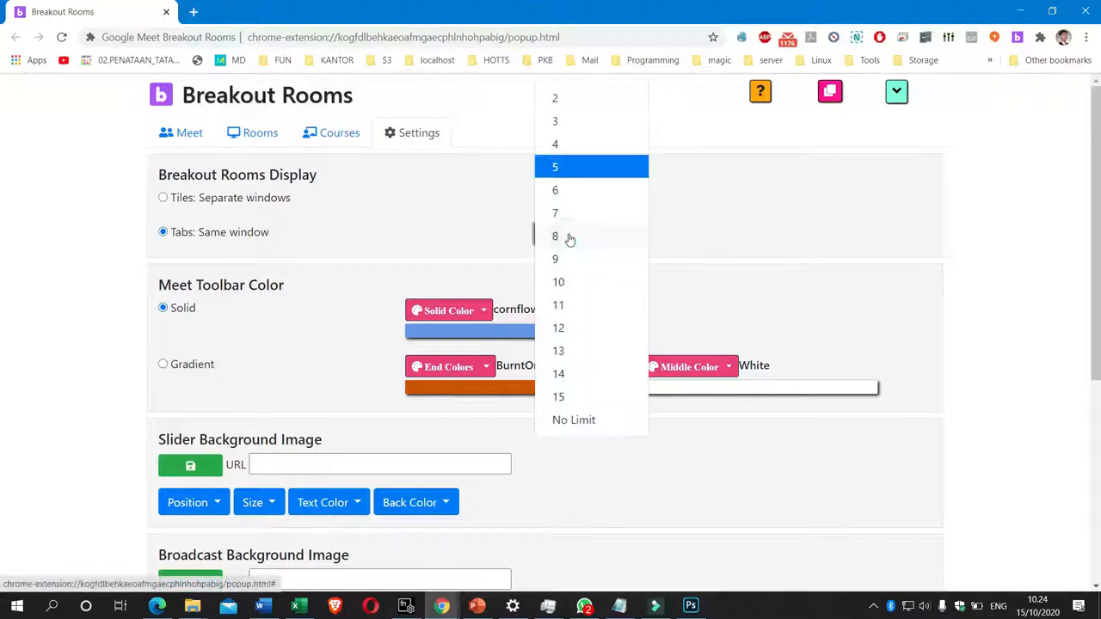
left_click(575, 420)
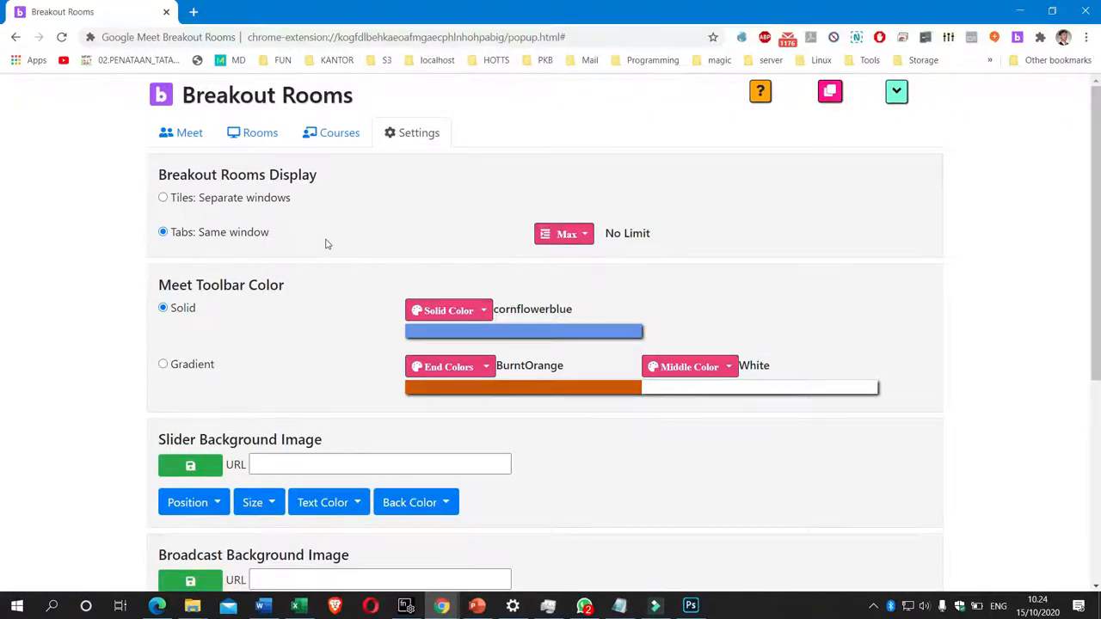
- Turn on the option allowing "Outside" participants to automatically enter the rooms if they have the link
scroll(325, 244, "down", 1)
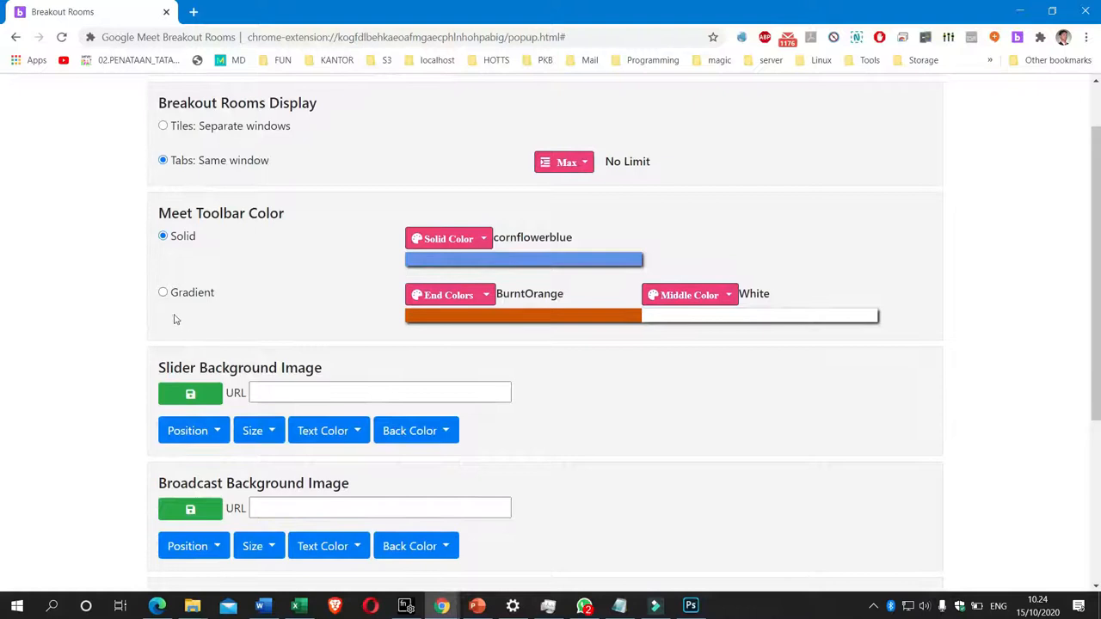
scroll(378, 395, "down", 4)
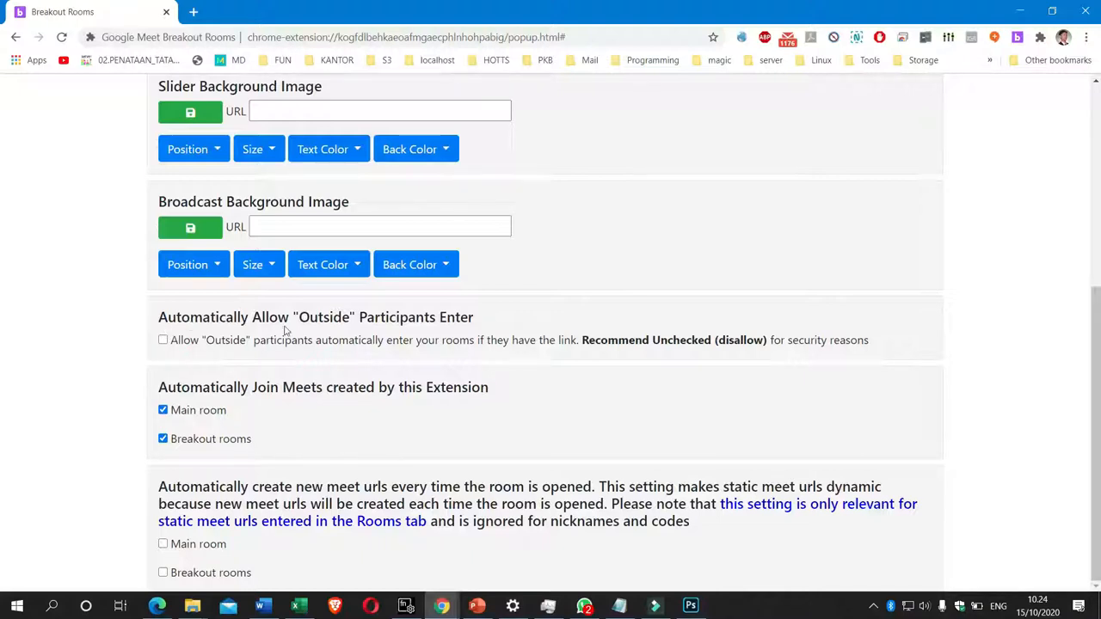
left_click(163, 341)
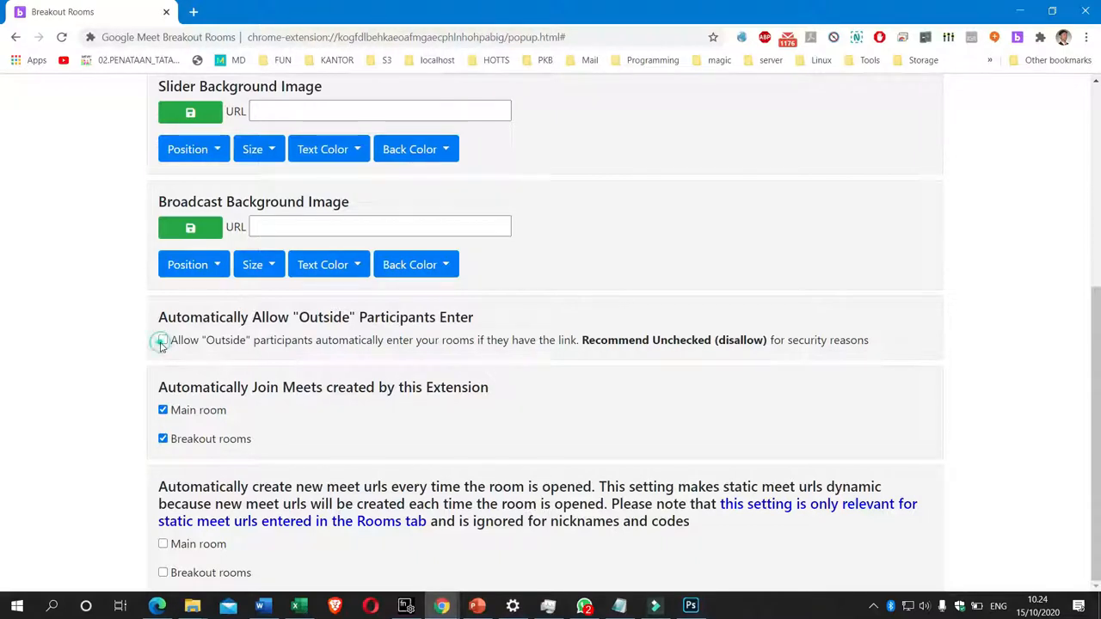
- Toggle automatic entry for "Outside" participants, leaving it checked, and review the remaining extension settings
left_click(163, 342)
left_click(163, 341)
scroll(247, 343, "up", 3)
scroll(247, 344, "down", 2)
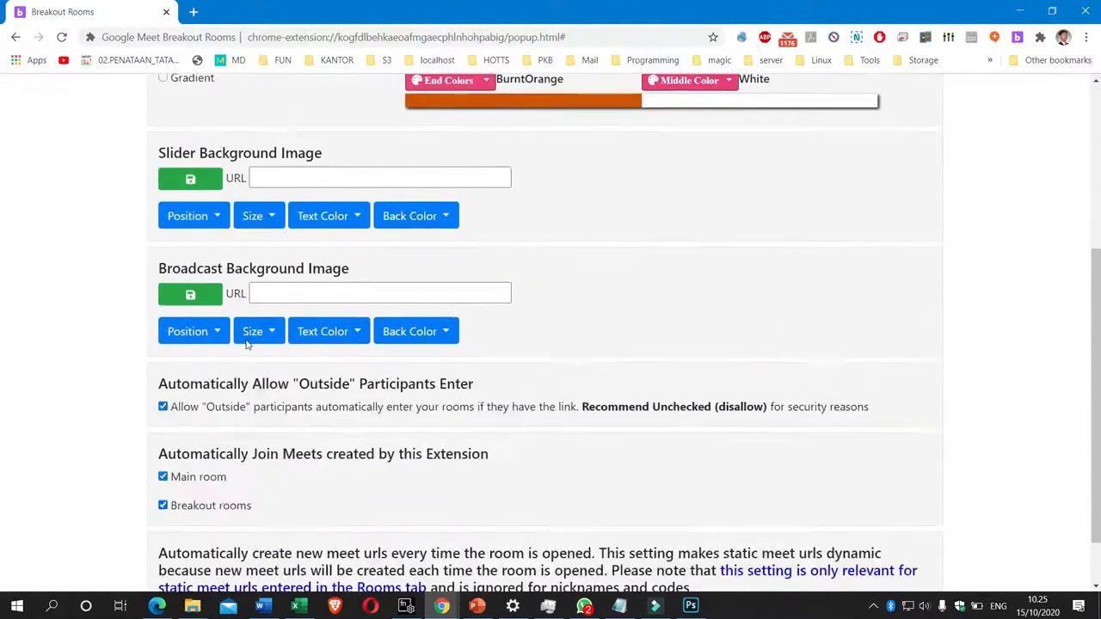
scroll(247, 343, "down", 1)
scroll(247, 344, "up", 5)
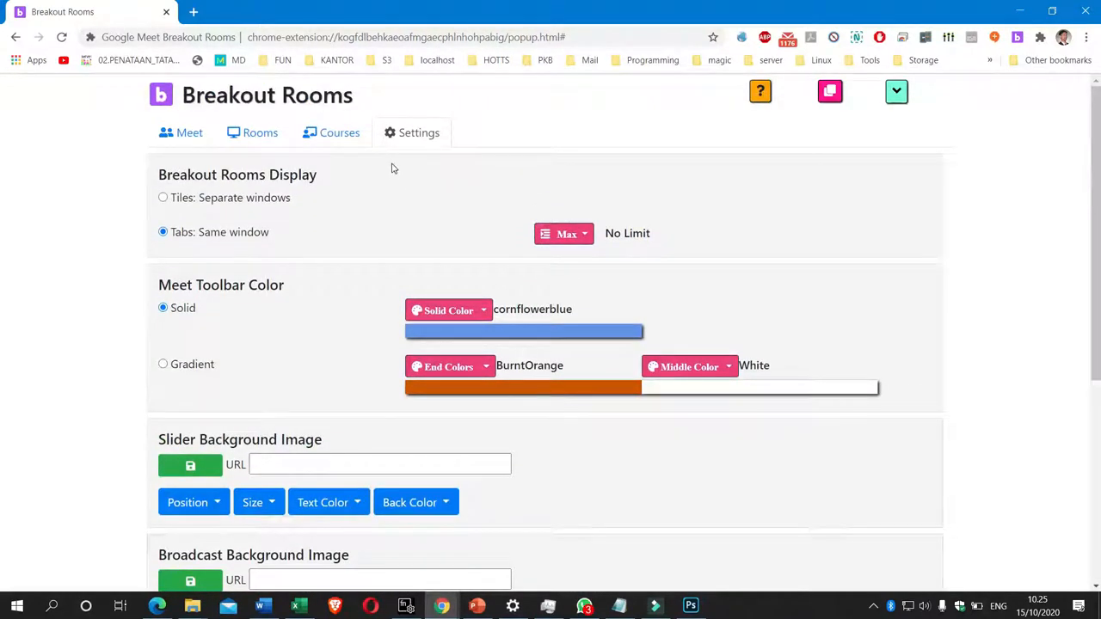
- Add a course named "Lokakarya Perdana" to the list of courses and save it
left_click(338, 136)
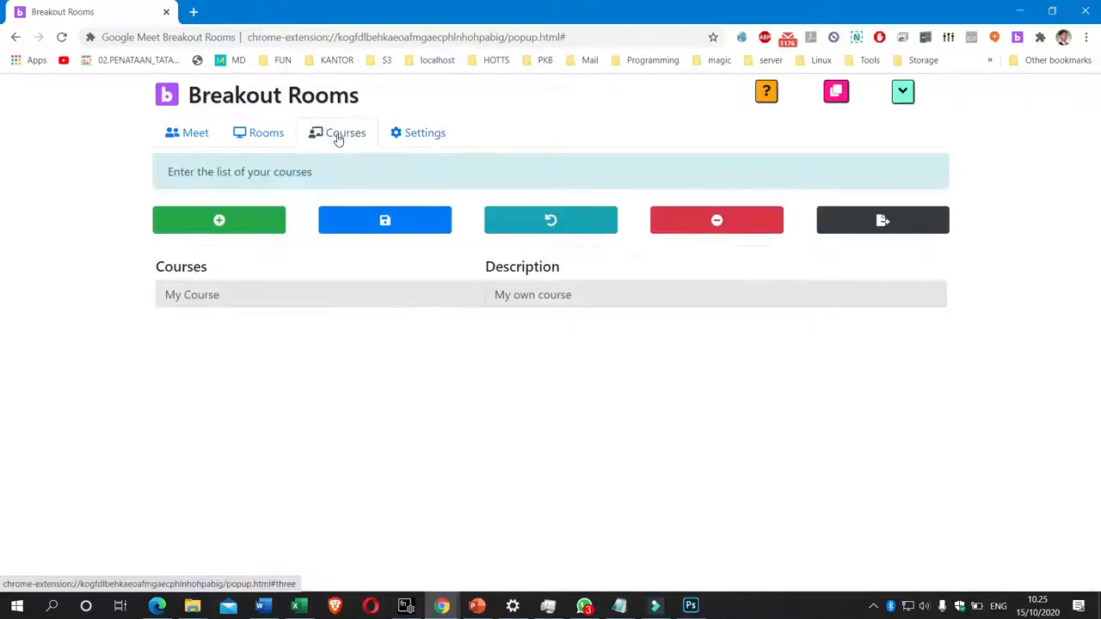
left_click(230, 295)
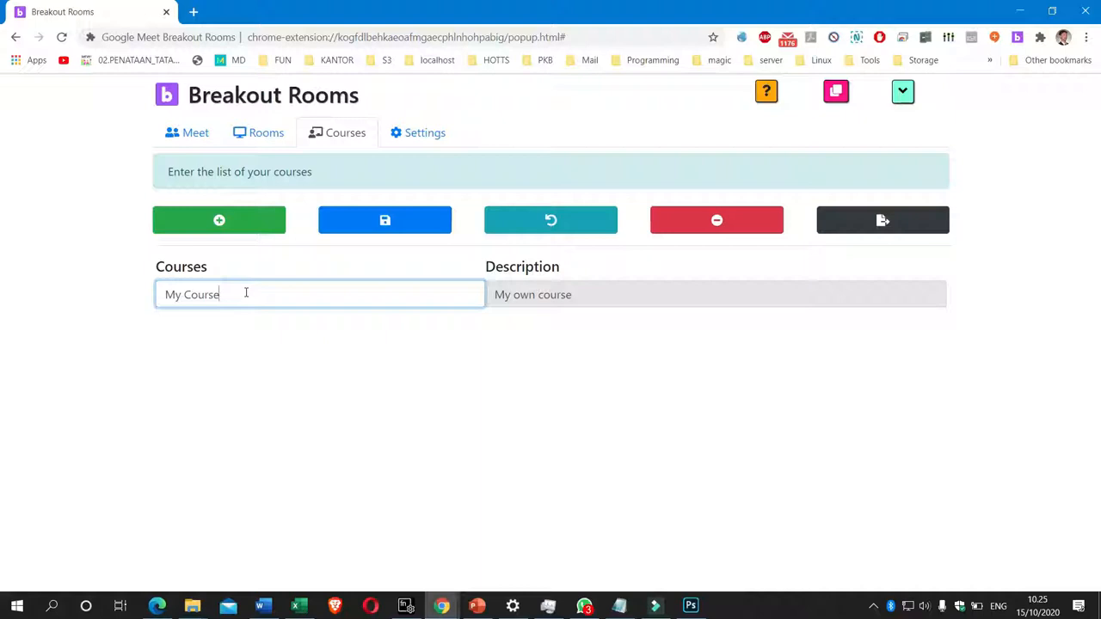
left_click(217, 224)
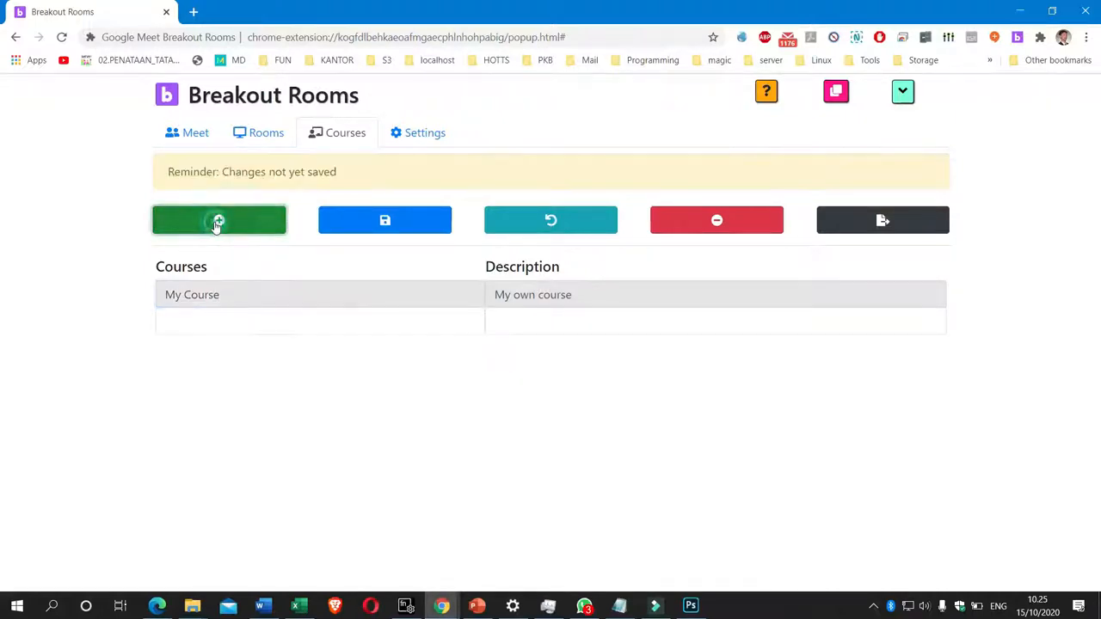
left_click(179, 330)
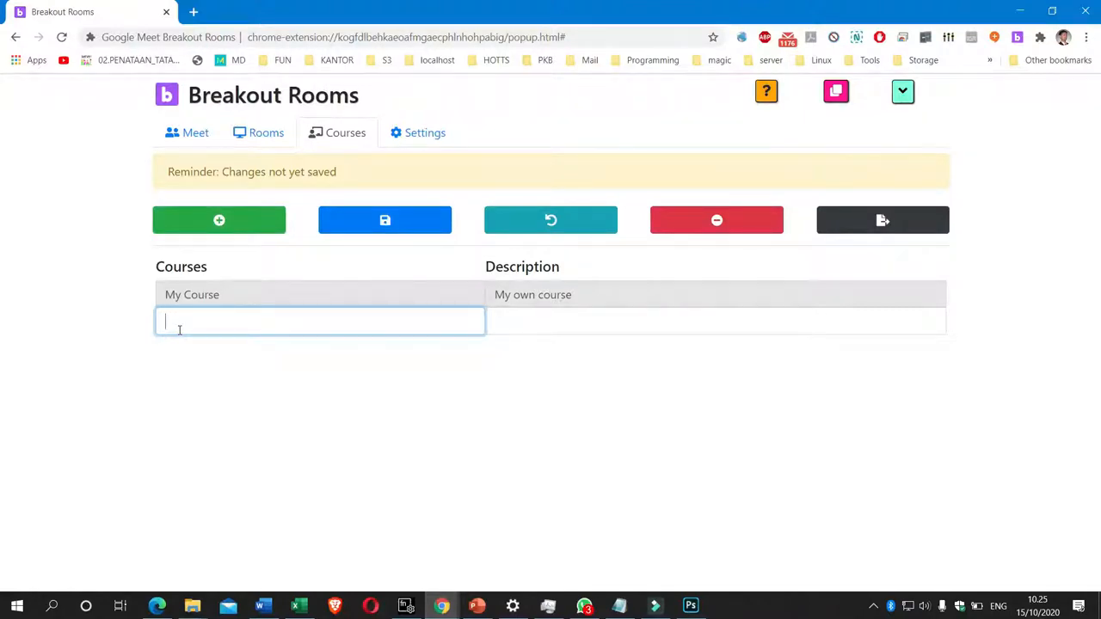
type("Lokakarya Perdana")
left_click(389, 226)
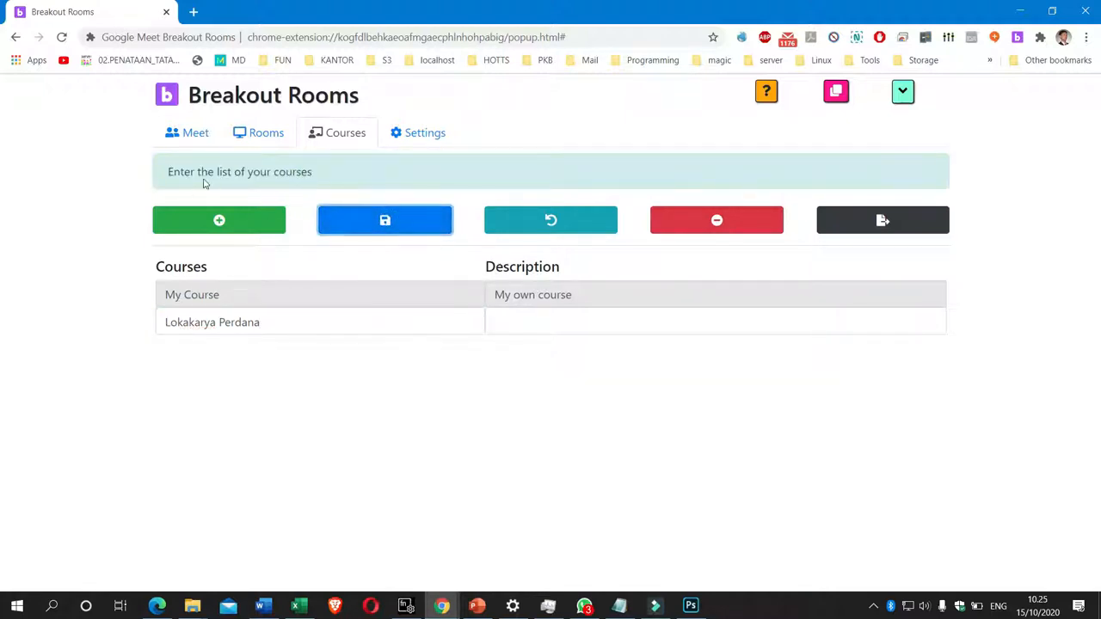
left_click(182, 318)
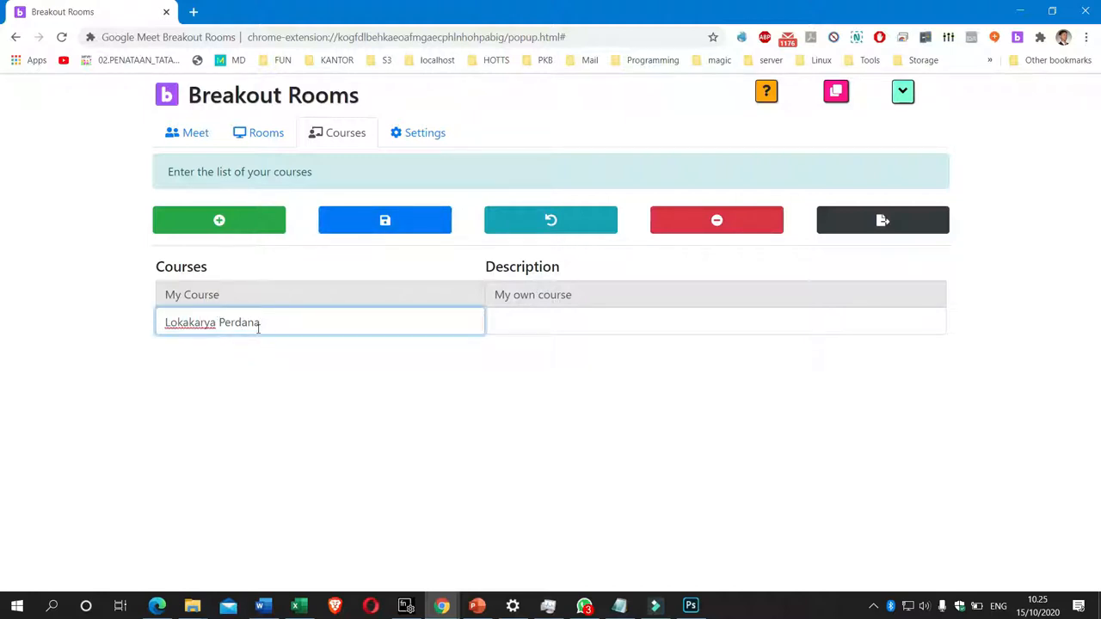
left_click(295, 367)
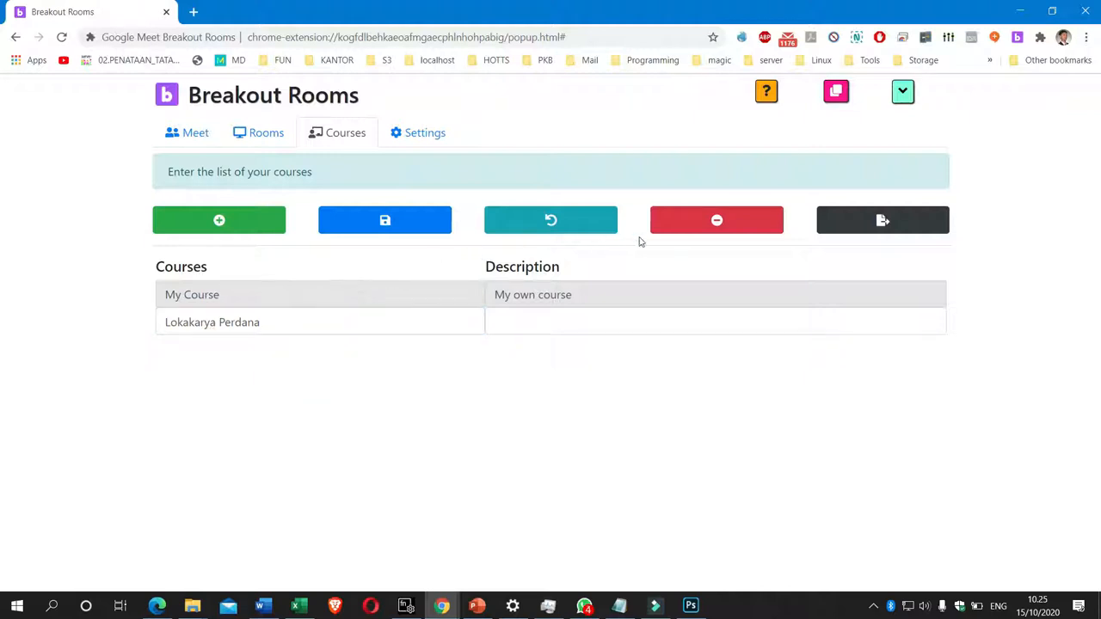
left_click(316, 321)
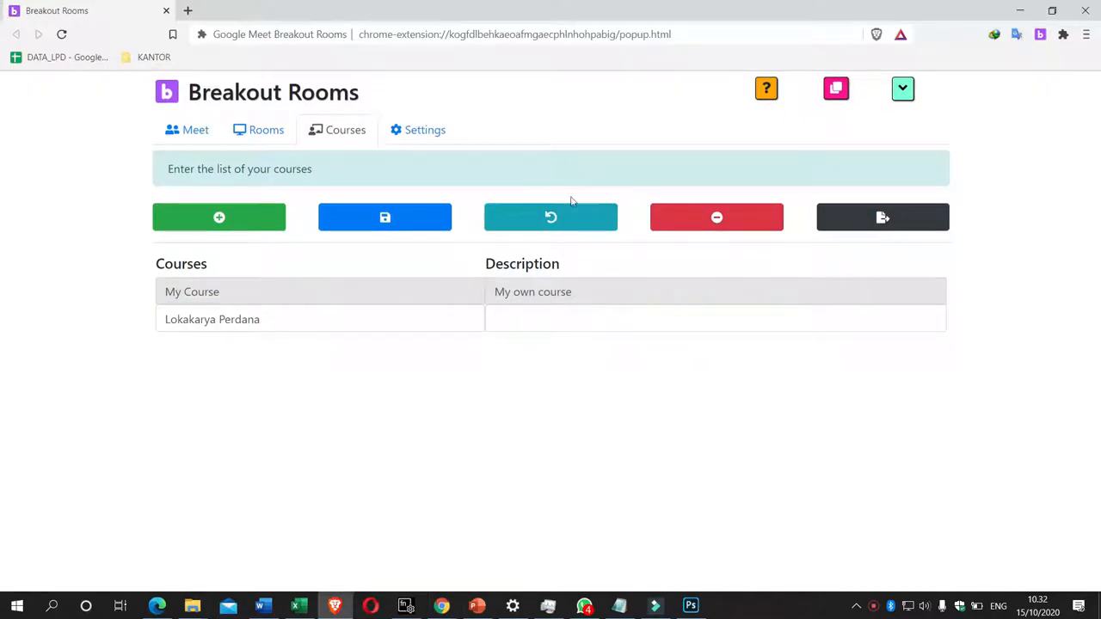
- Choose "Lokakarya Perdana" as the course for the rooms list and check it against the list of courses
left_click(268, 128)
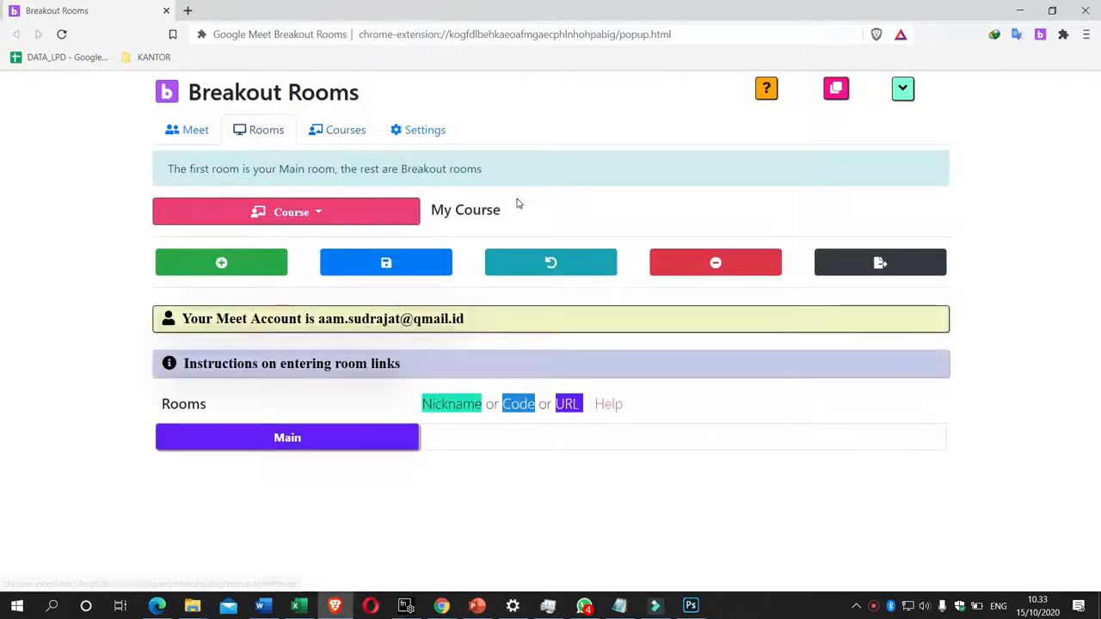
left_click(306, 218)
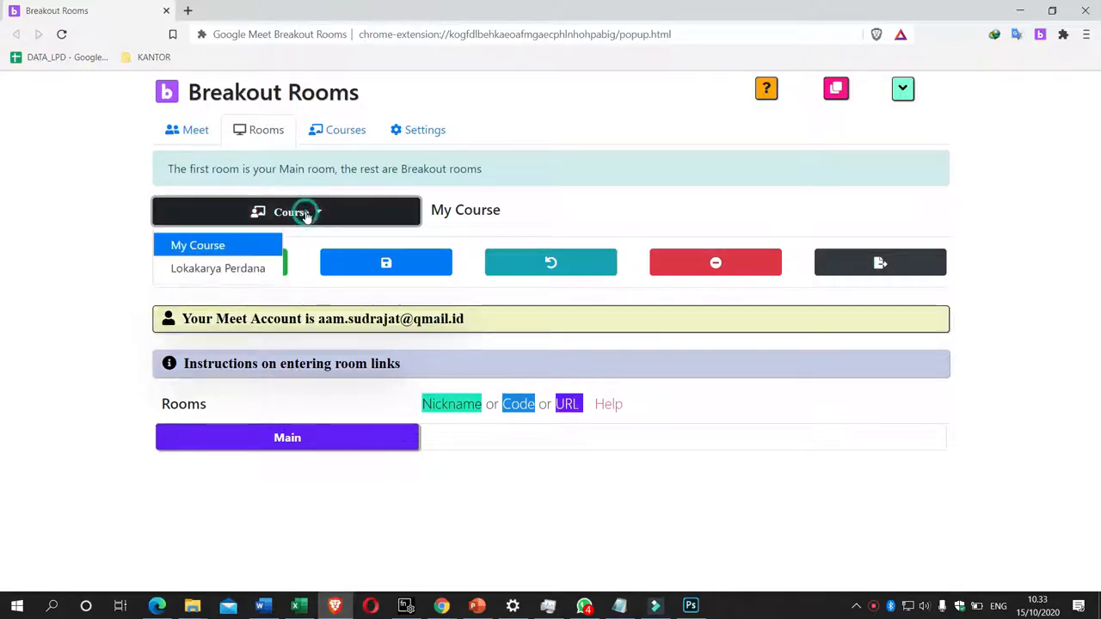
left_click(220, 268)
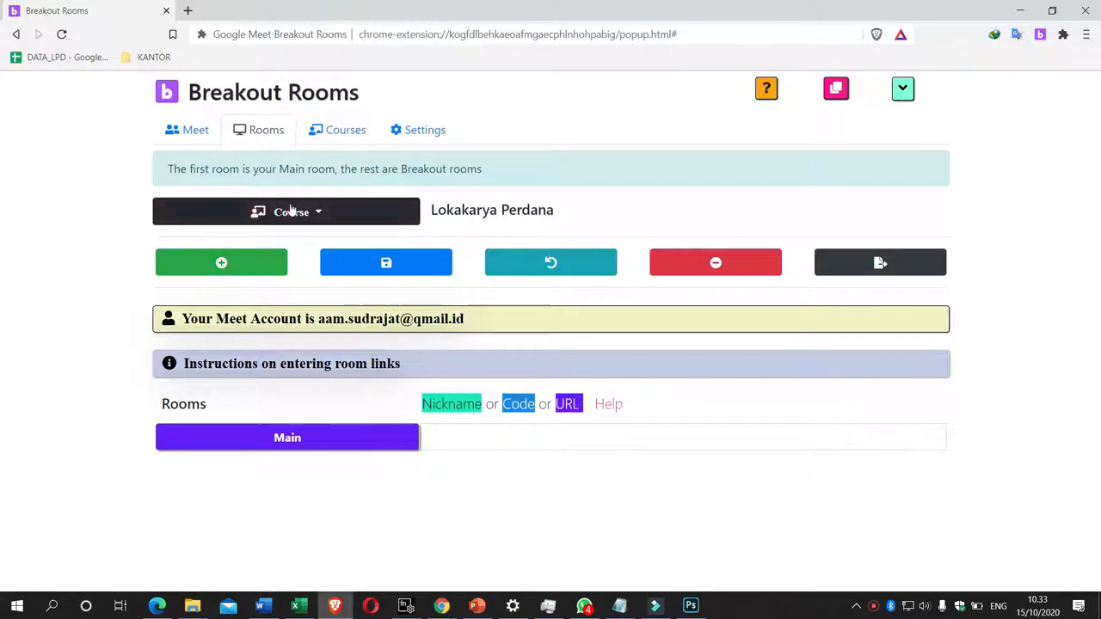
left_click(343, 135)
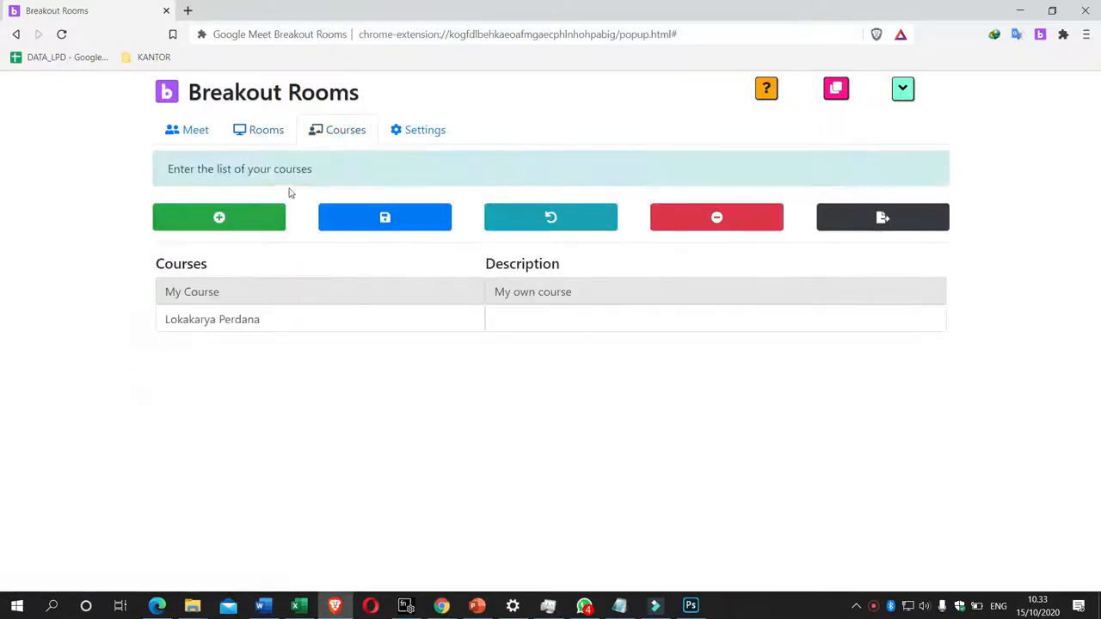
left_click(264, 131)
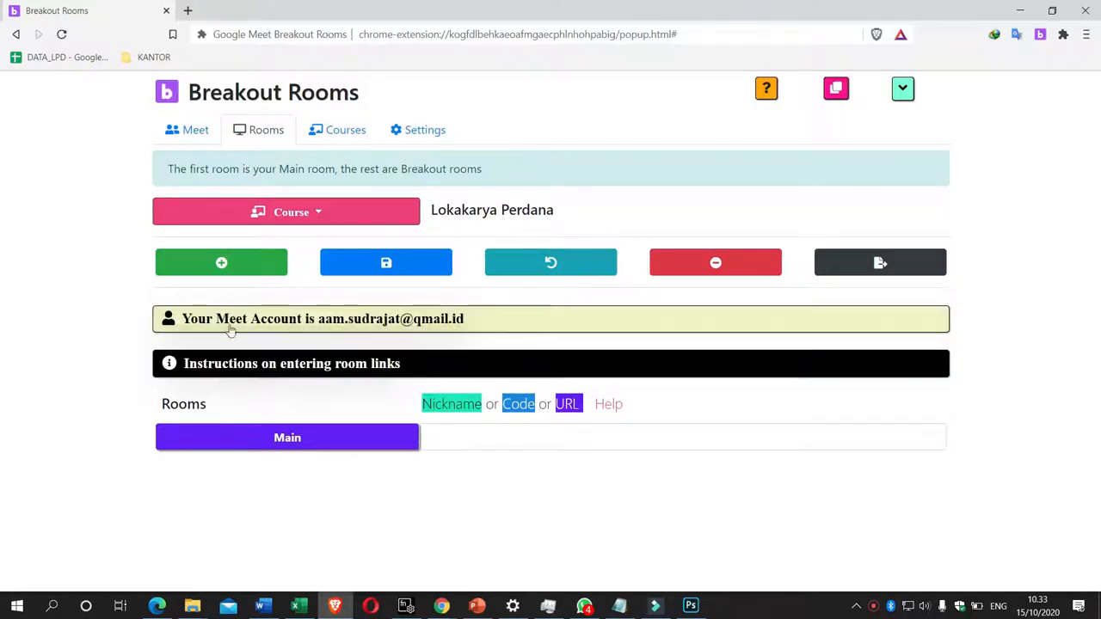
- Add breakout rooms named "Room 1", "Room 2" and "Room 3" to the course and save them to generate their Meet links
left_click(223, 274)
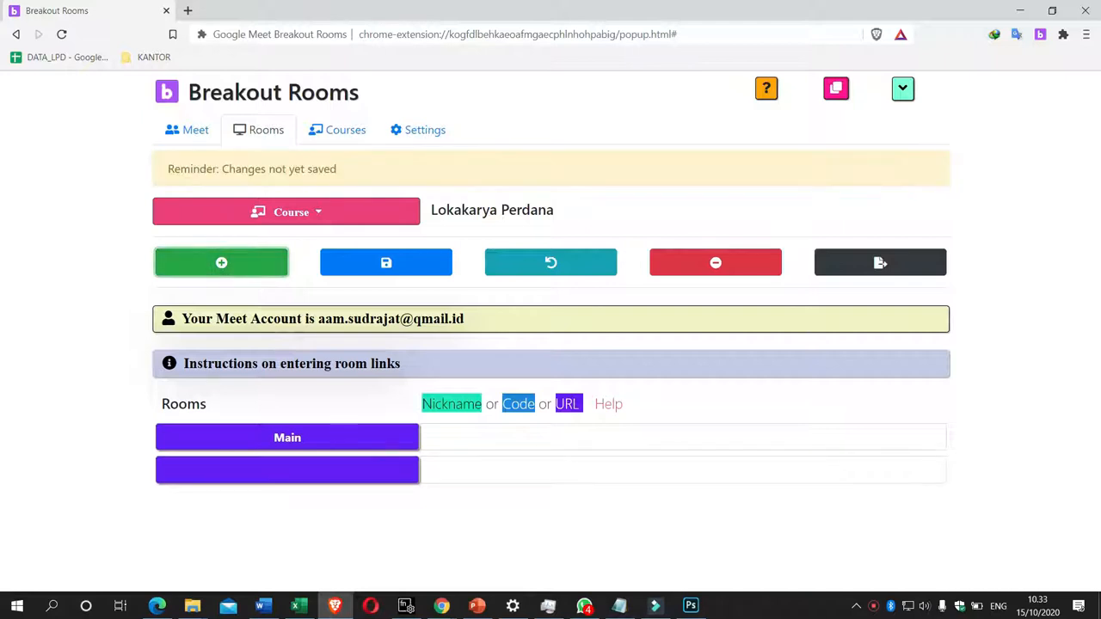
type("Room 1")
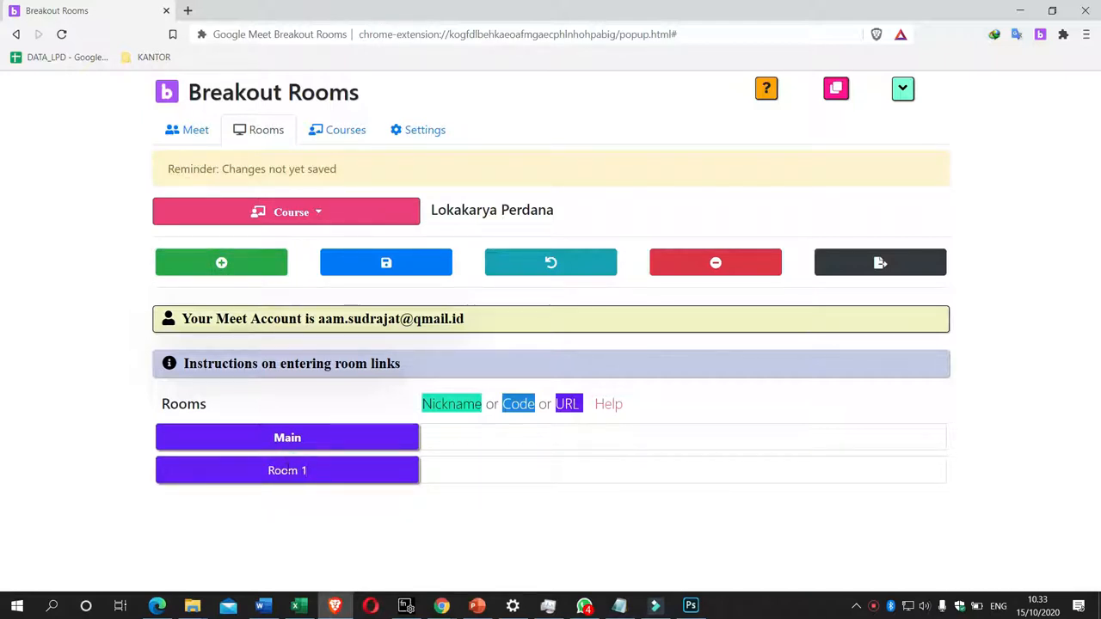
left_click(221, 262)
type("Room 2")
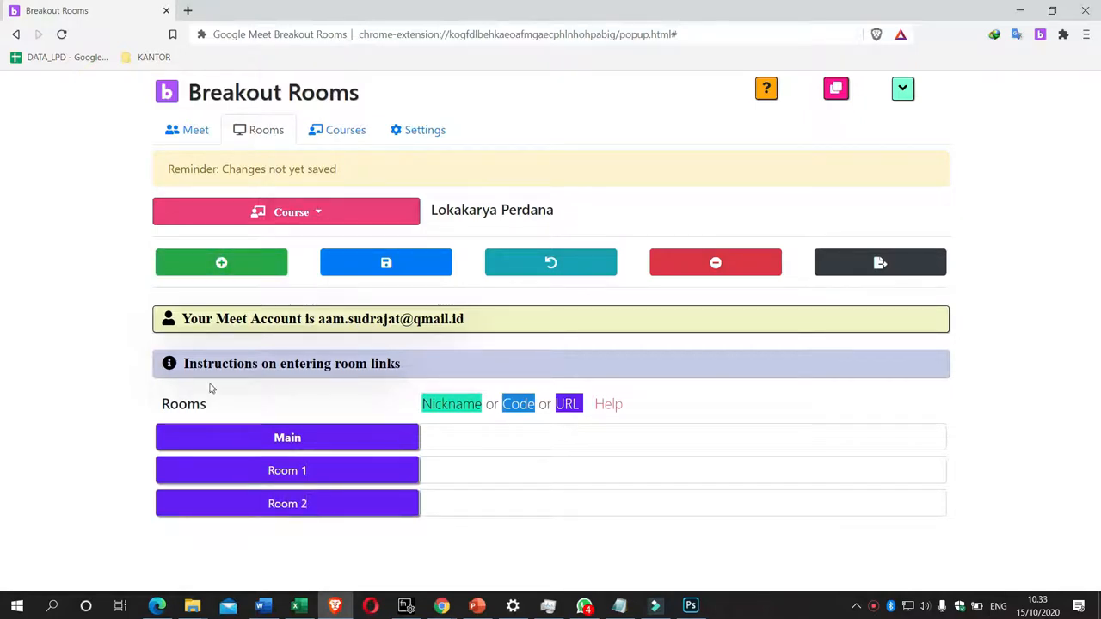
left_click(222, 270)
type("Room 3")
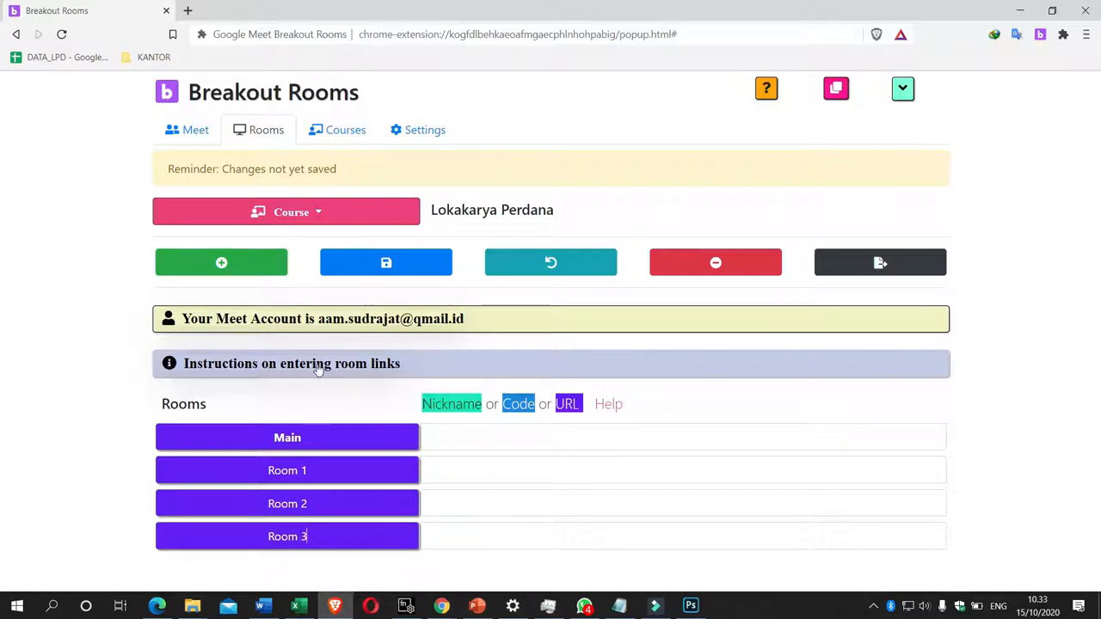
left_click(293, 404)
left_click(362, 277)
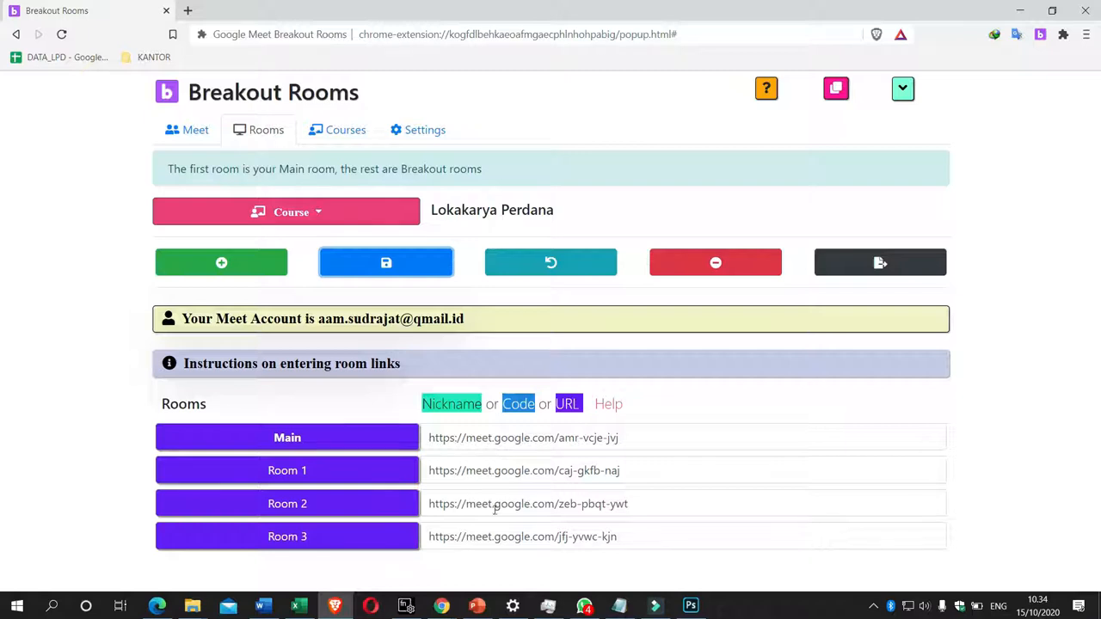
- Examine the Meet links generated for the Main room and Rooms 1 to 3
left_click(530, 467)
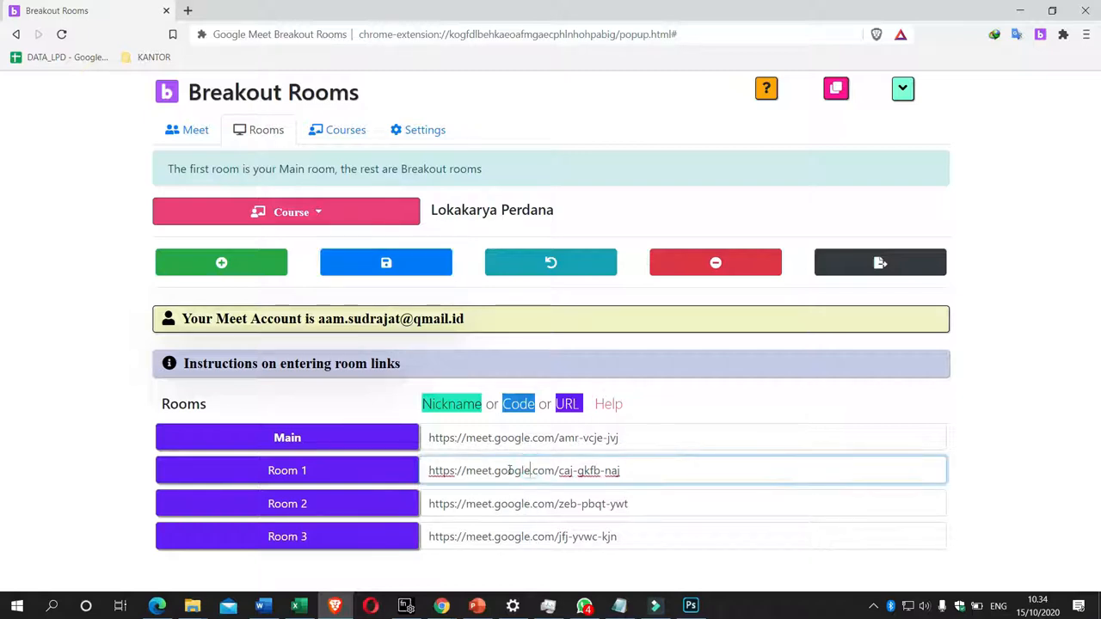
left_click(470, 494)
left_click(465, 532)
left_click(460, 491)
left_click(443, 467)
left_click(454, 437)
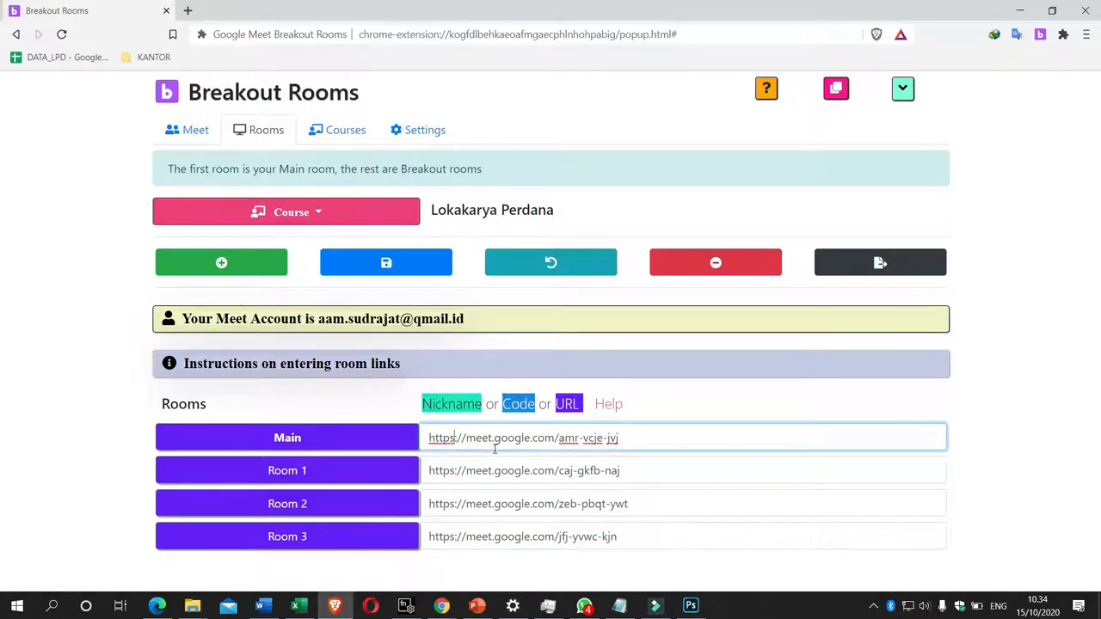
left_click(626, 437)
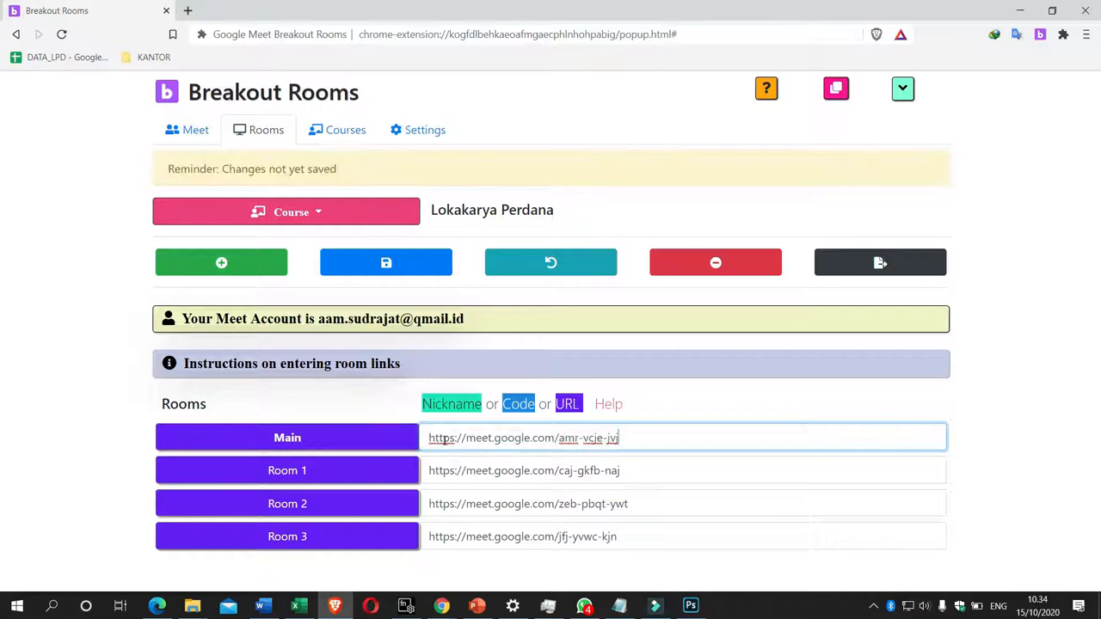
left_click(552, 438)
triple_click(551, 438)
right_click(551, 440)
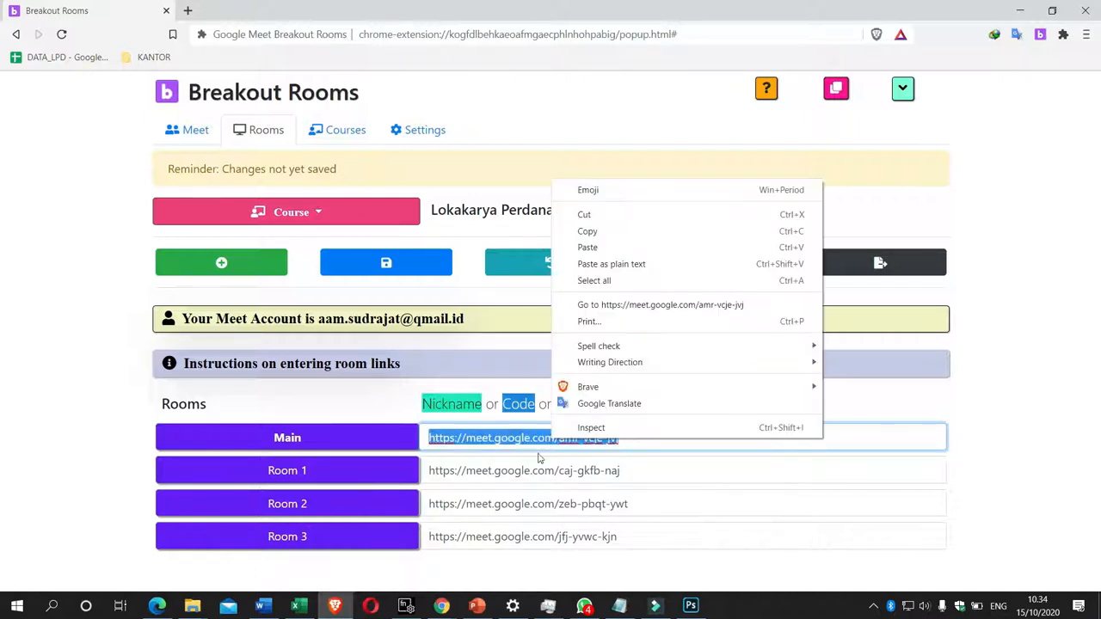
- Copy Room 1's Meet link, send it in the open WhatsApp chat and return to the Breakout Rooms page
left_click(517, 471)
right_click(512, 472)
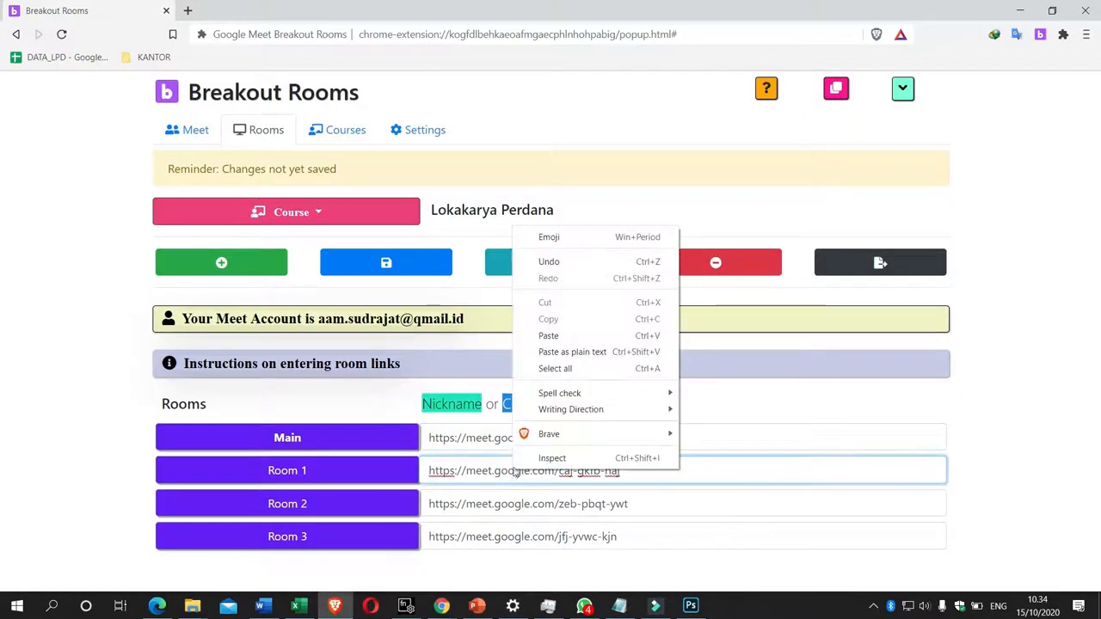
left_click(620, 368)
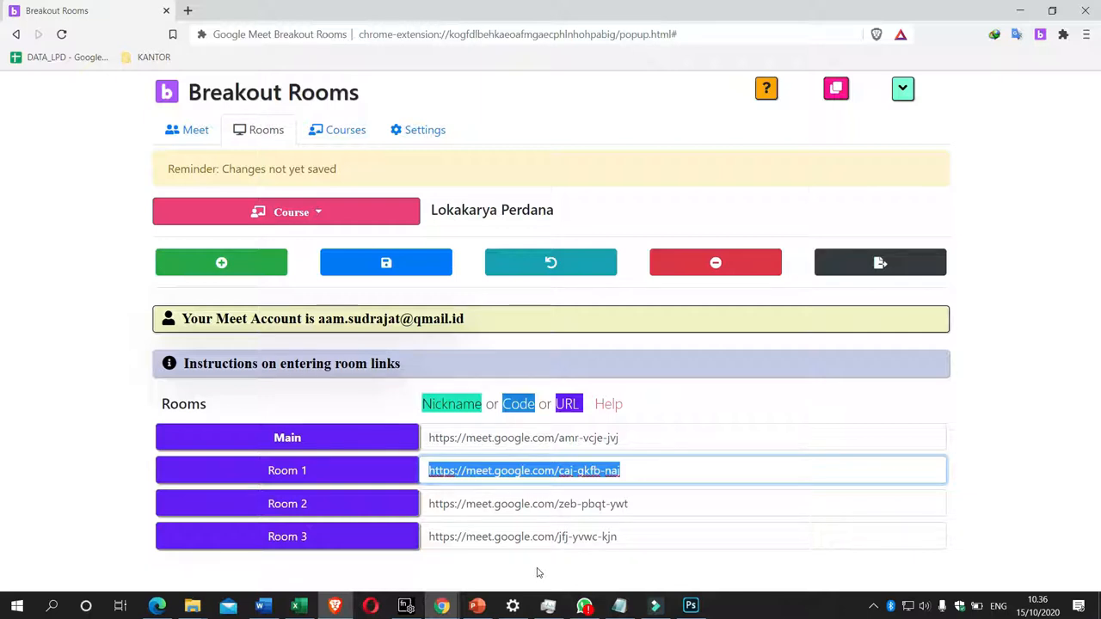
left_click(588, 604)
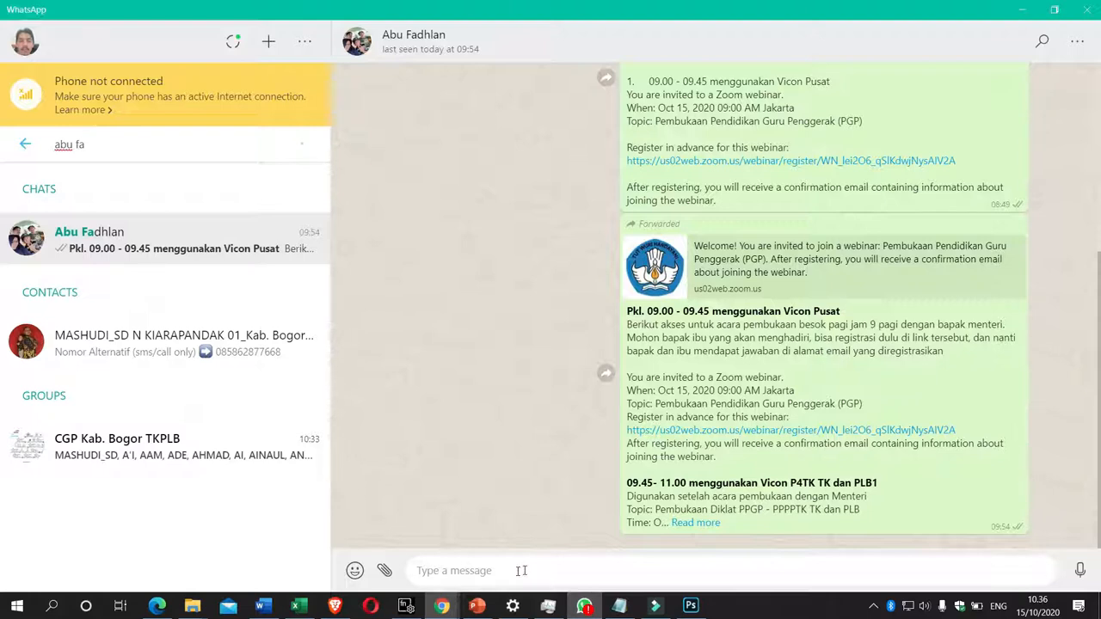
key("ctrl+v")
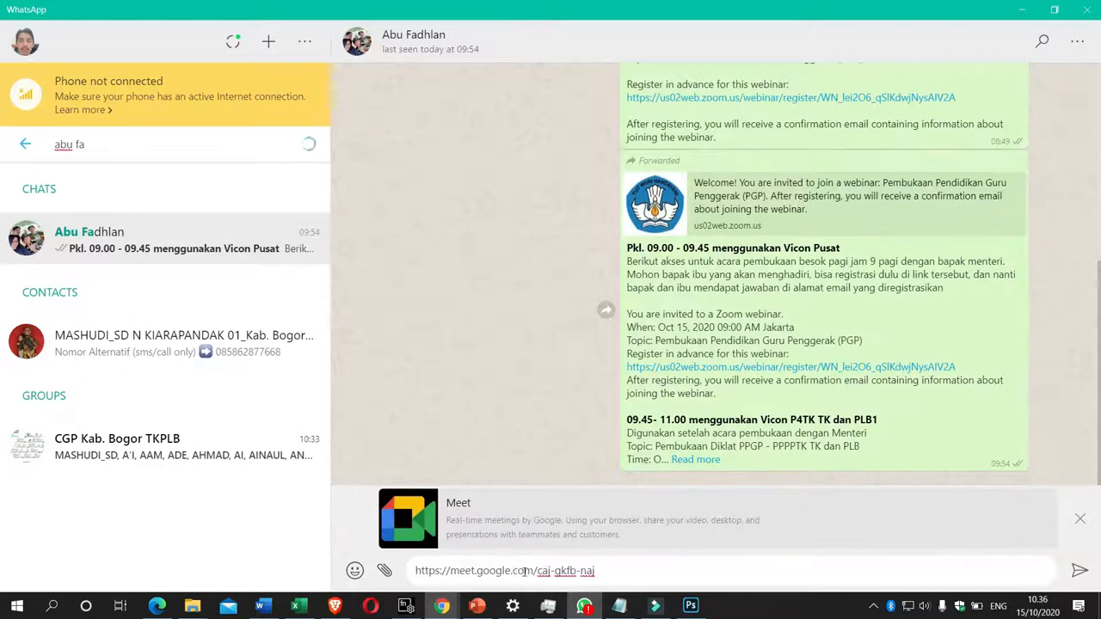
key("Return")
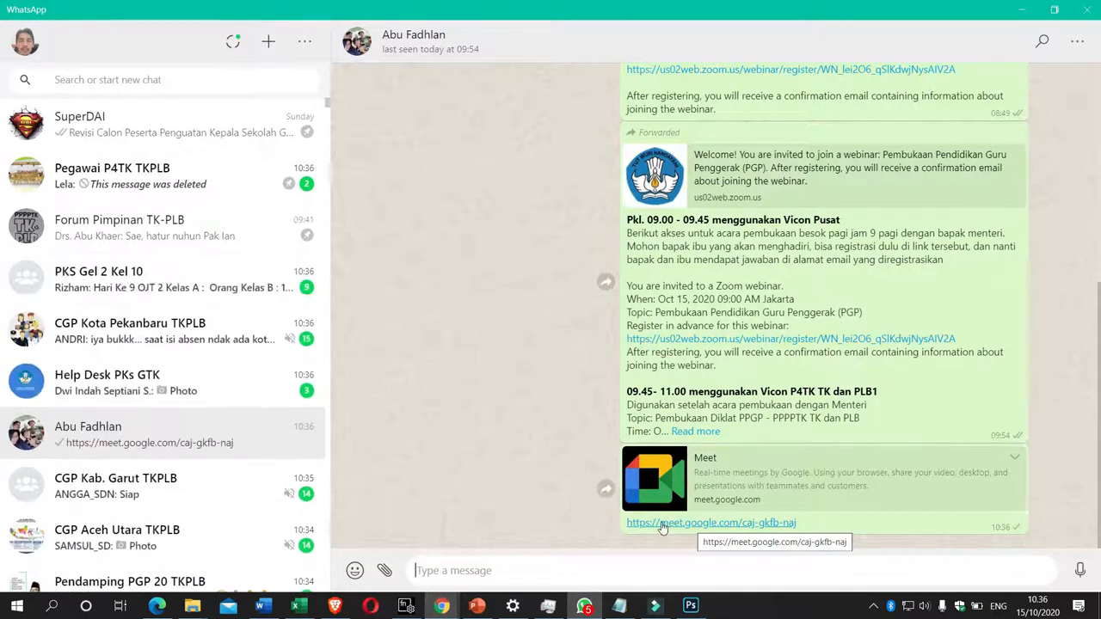
mouse_move(453, 608)
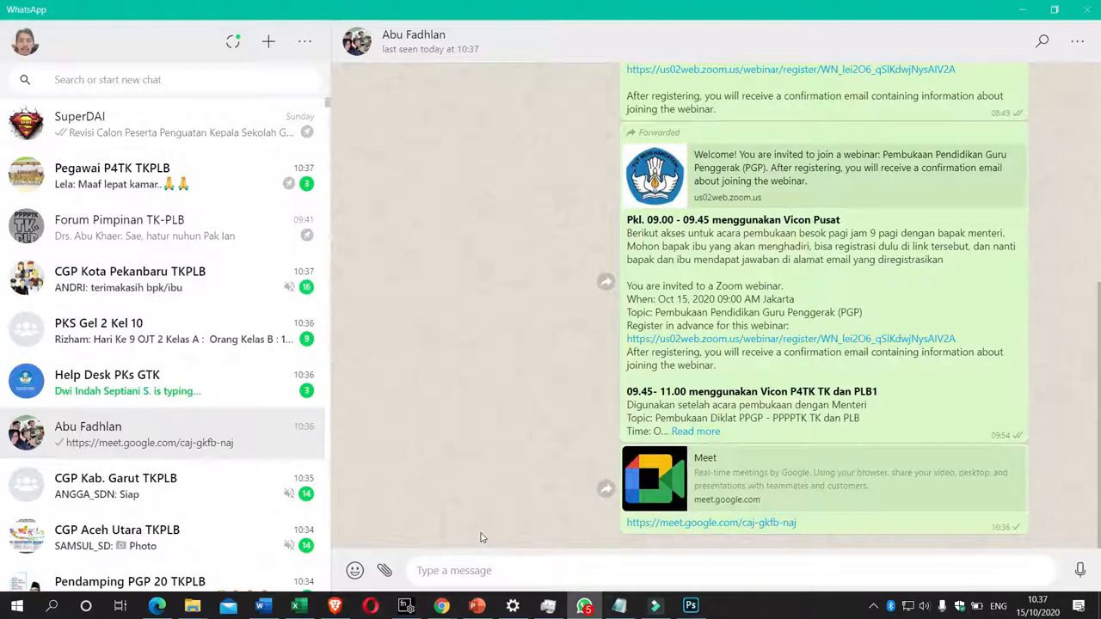
left_click(584, 606)
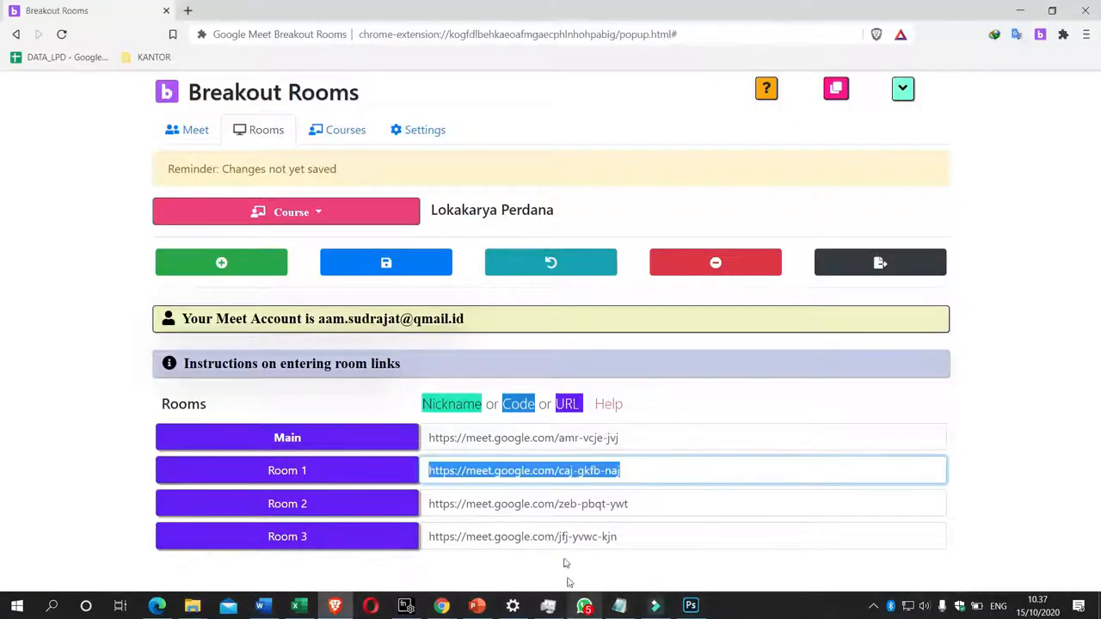
left_click(610, 573)
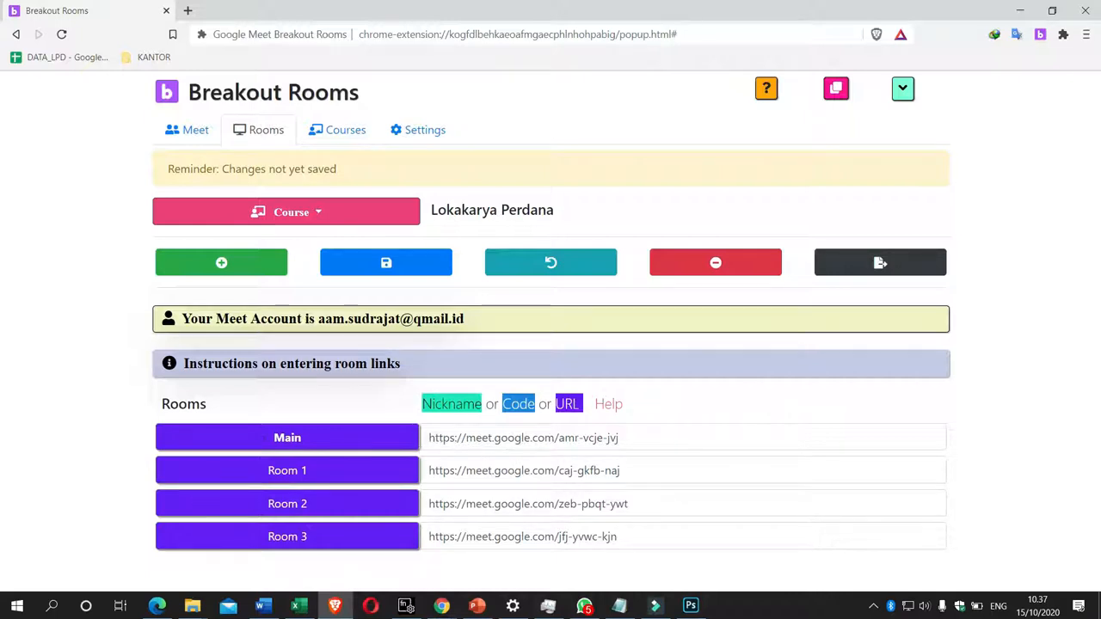
- Open the extension's Meet controls and look through the room, broadcast, class and breakout assignment options
left_click(186, 130)
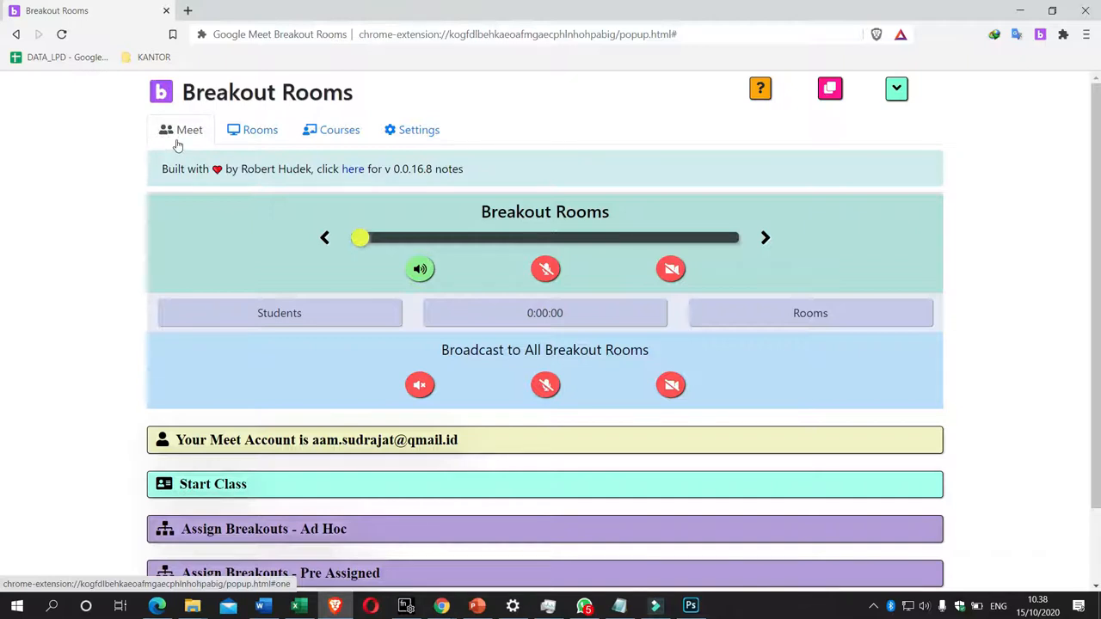
scroll(163, 286, "down", 1)
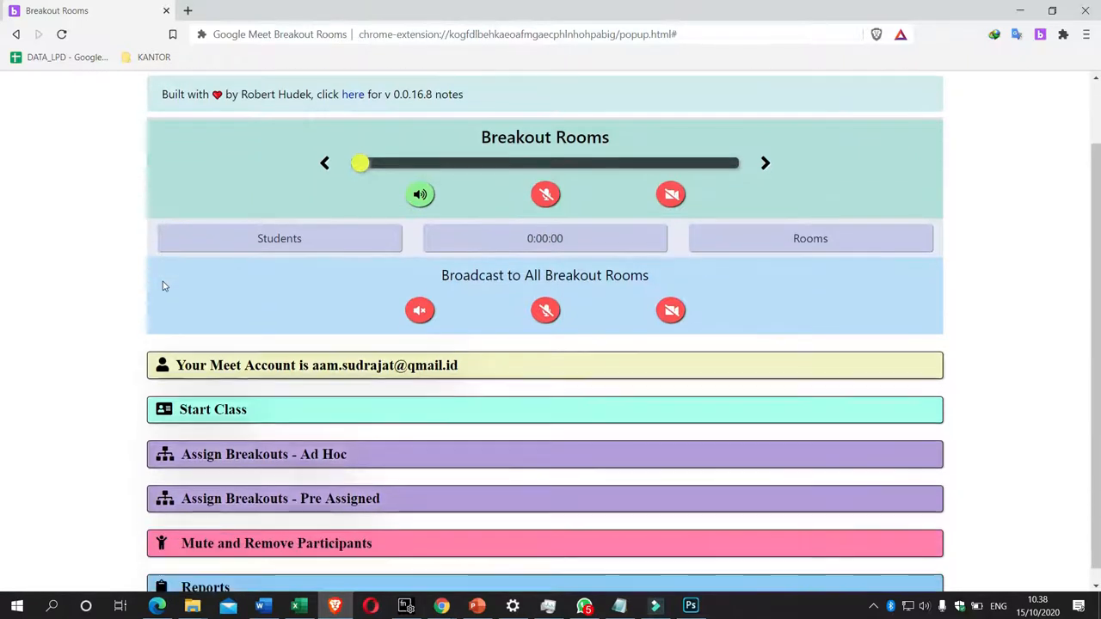
scroll(162, 284, "up", 1)
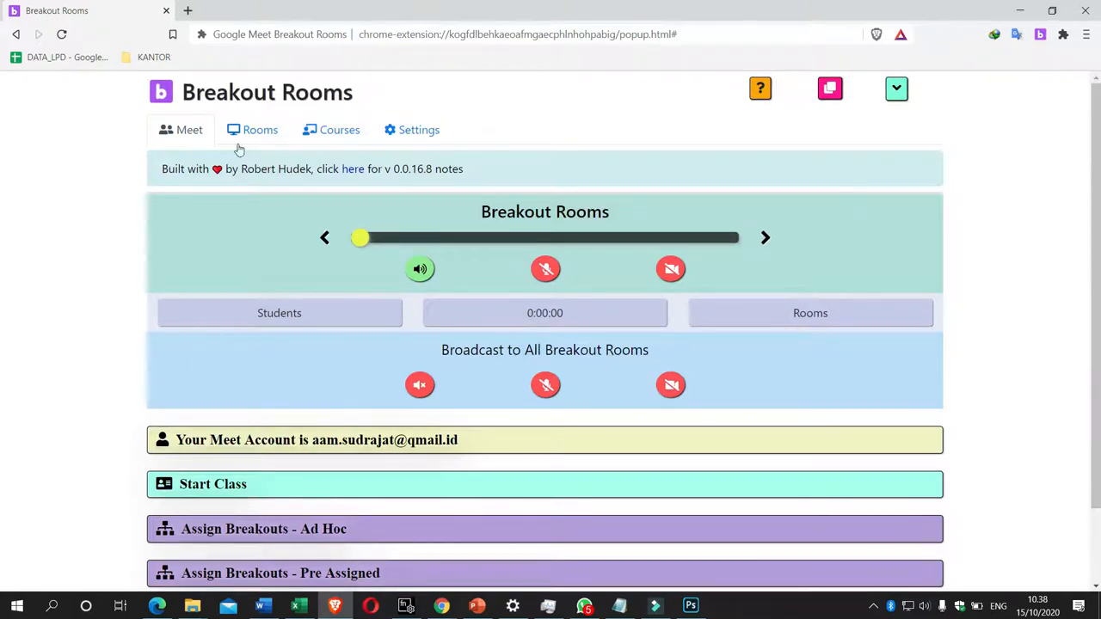
- Expand the Start Class options and select Lokakarya Perdana as the course
left_click(203, 492)
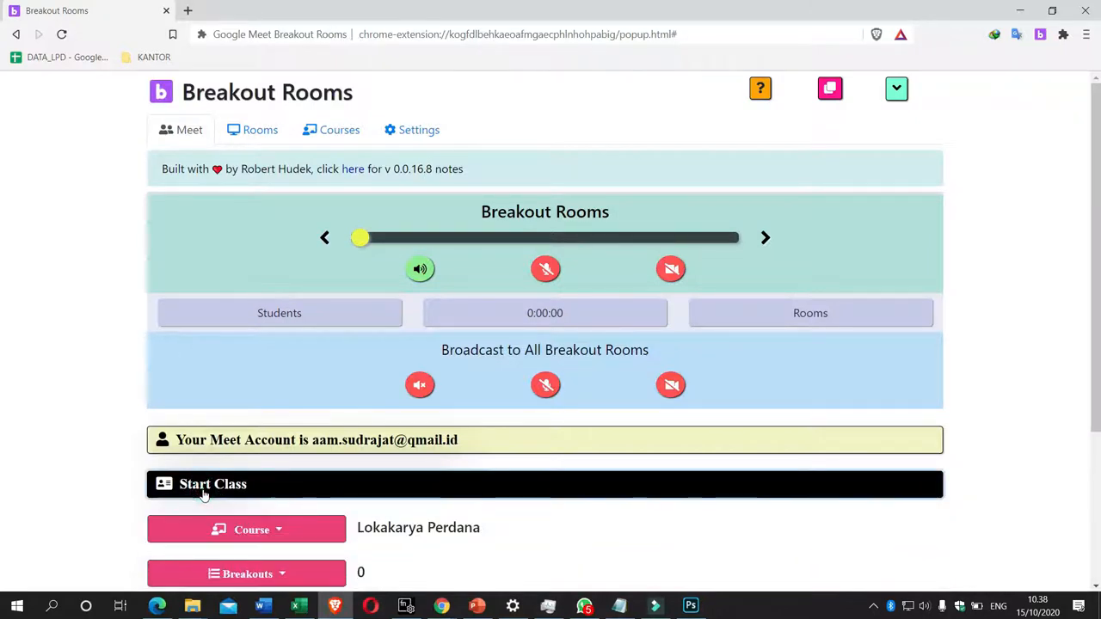
scroll(205, 491, "down", 2)
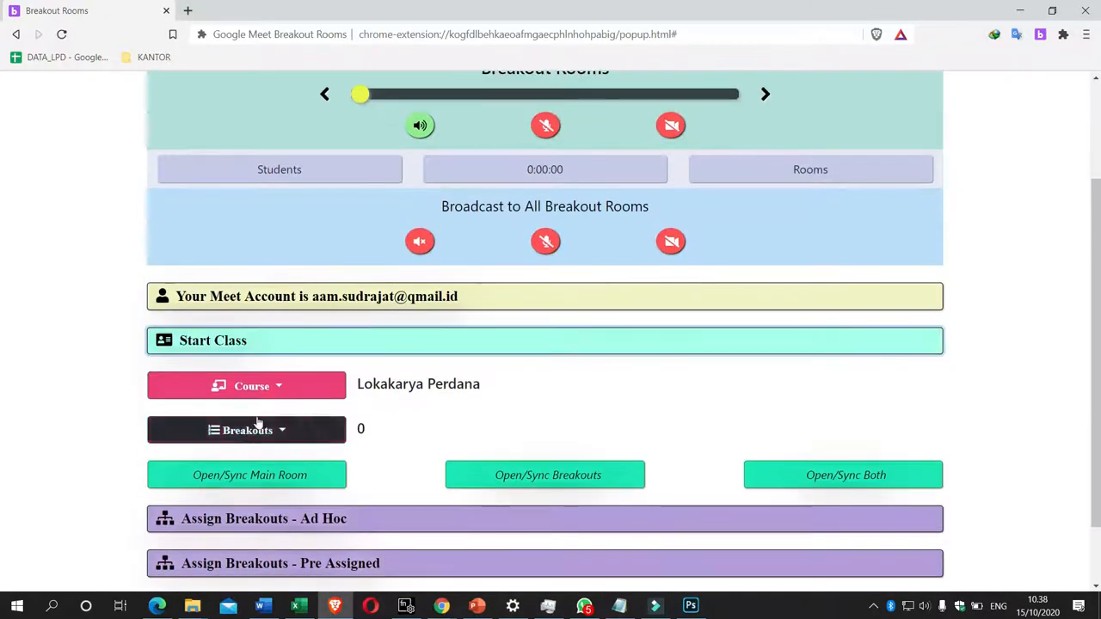
left_click(278, 387)
left_click(196, 443)
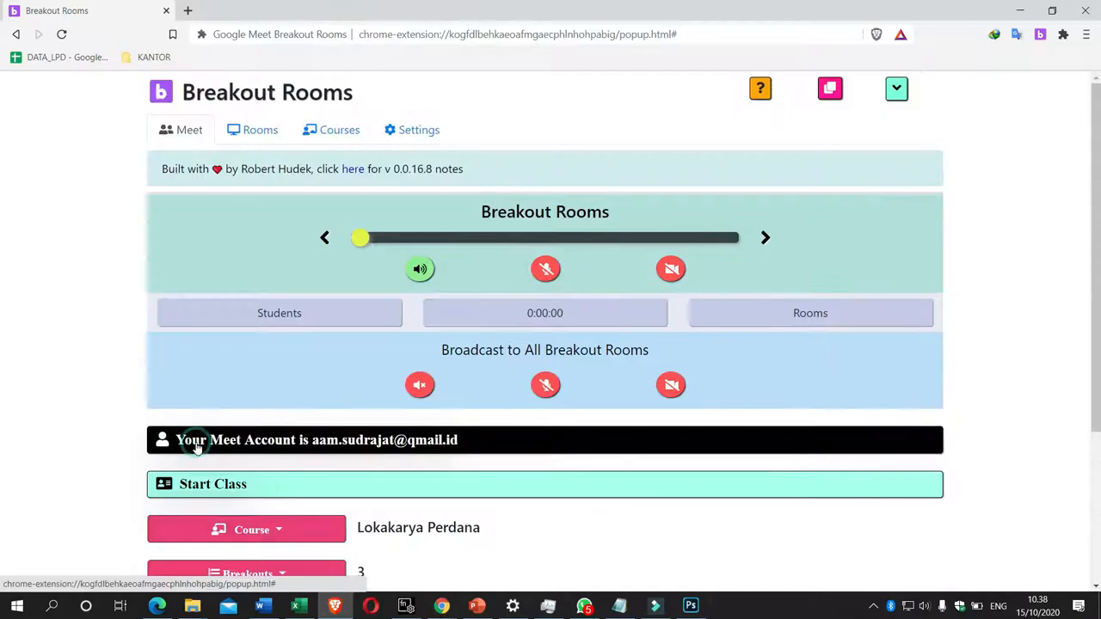
- Set the class's number of breakouts to 1
scroll(241, 421, "down", 3)
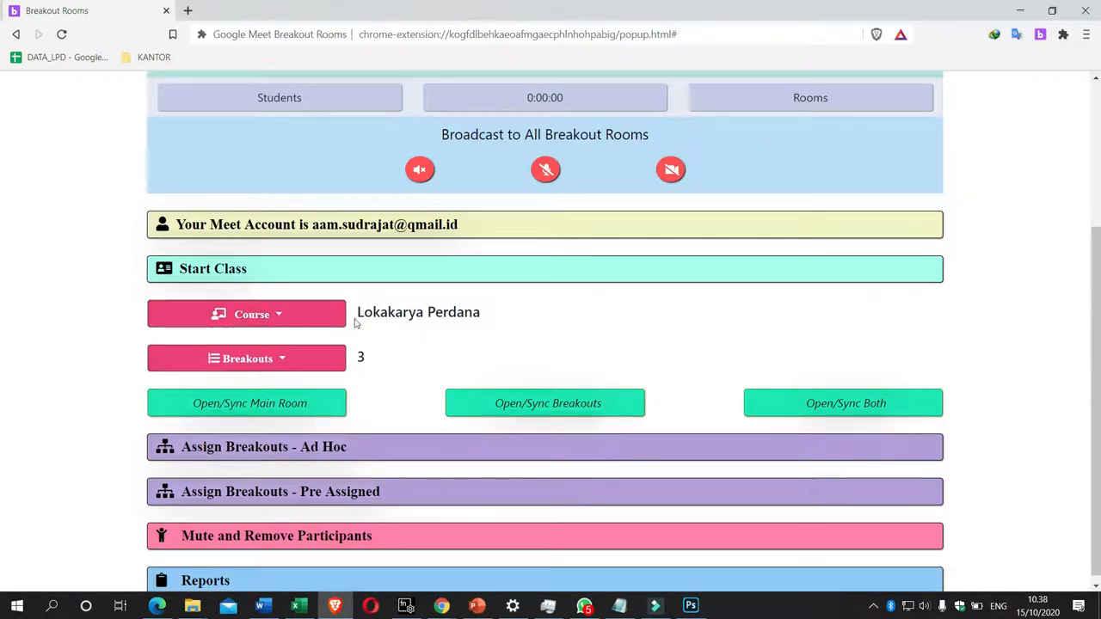
left_click(247, 360)
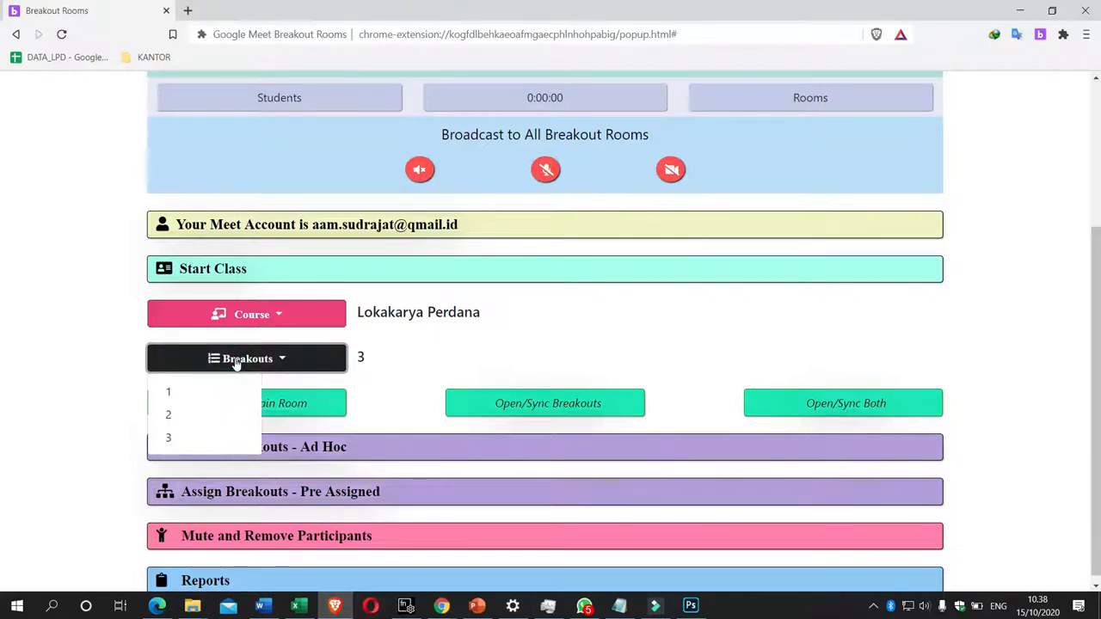
left_click(177, 397)
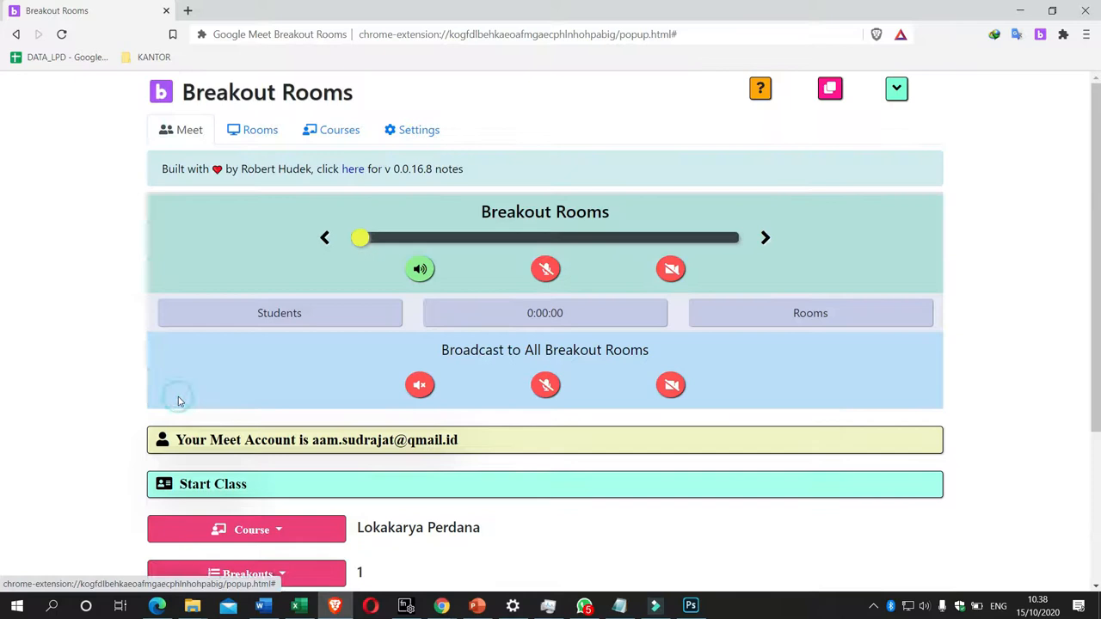
- Set the number of breakouts for the Lokakarya Perdana class to 3
scroll(232, 422, "down", 2)
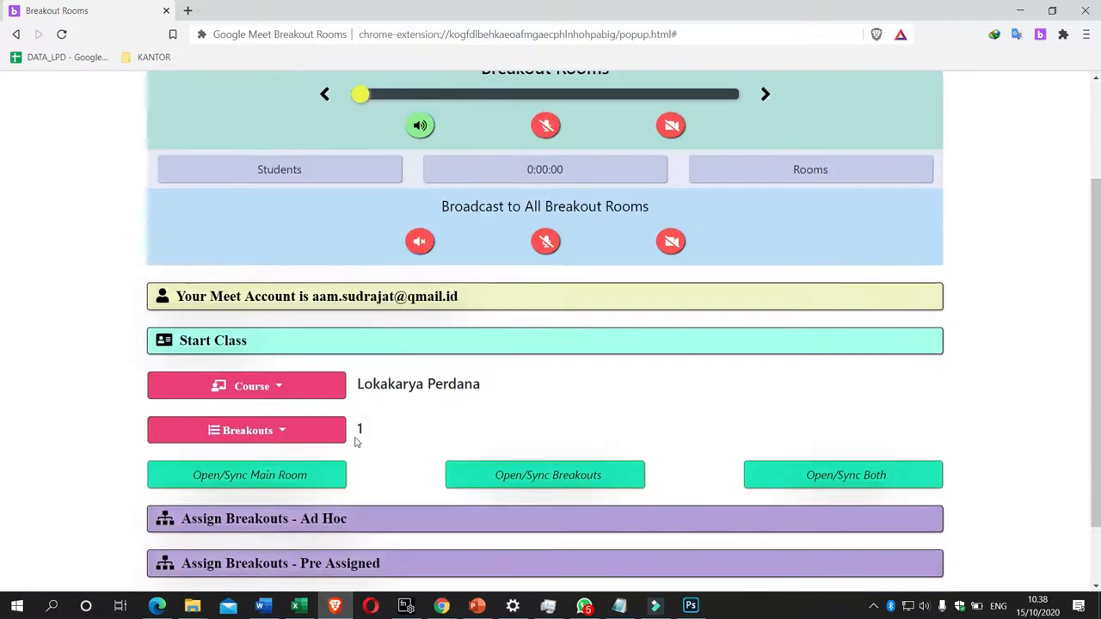
left_click(263, 436)
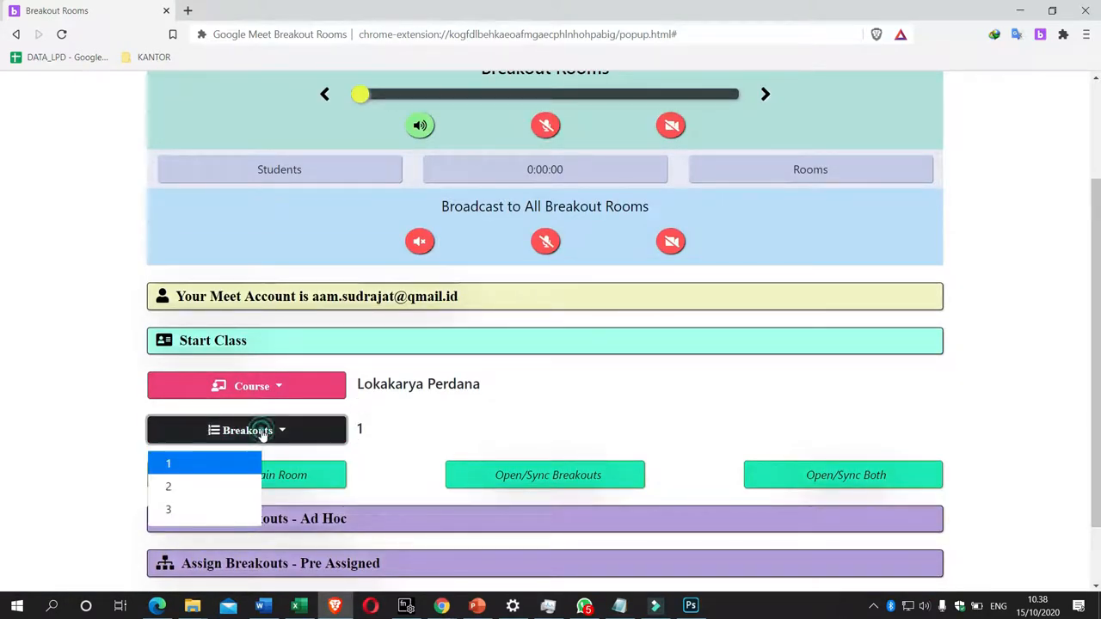
left_click(182, 515)
- Open and sync both the main room and the breakout rooms, and maximize the Meet window that holds them
scroll(278, 381, "down", 3)
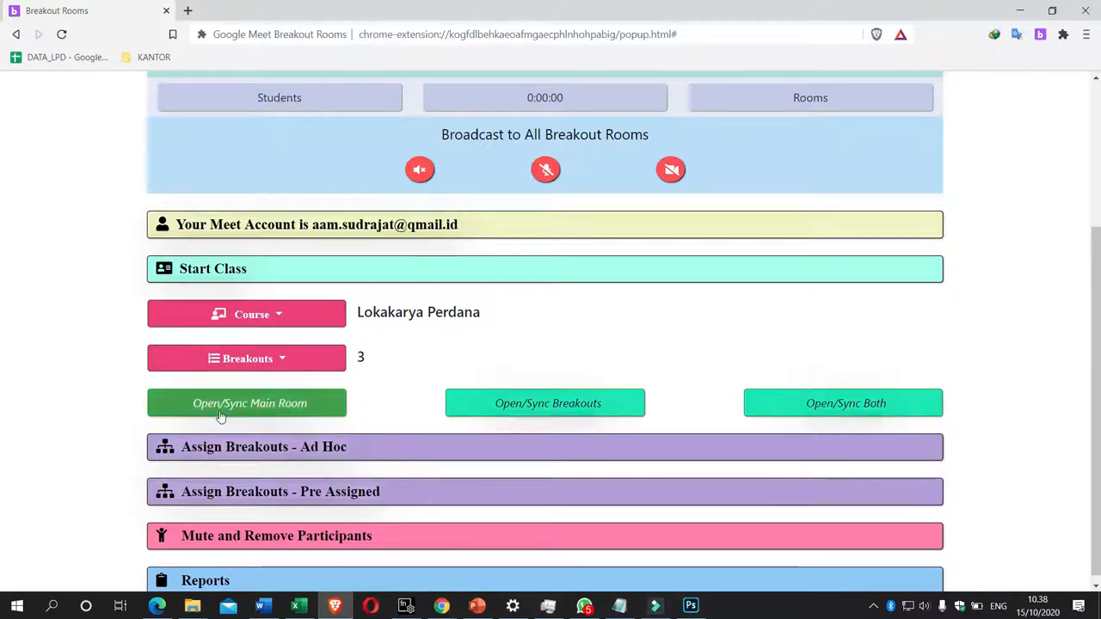
left_click(302, 411)
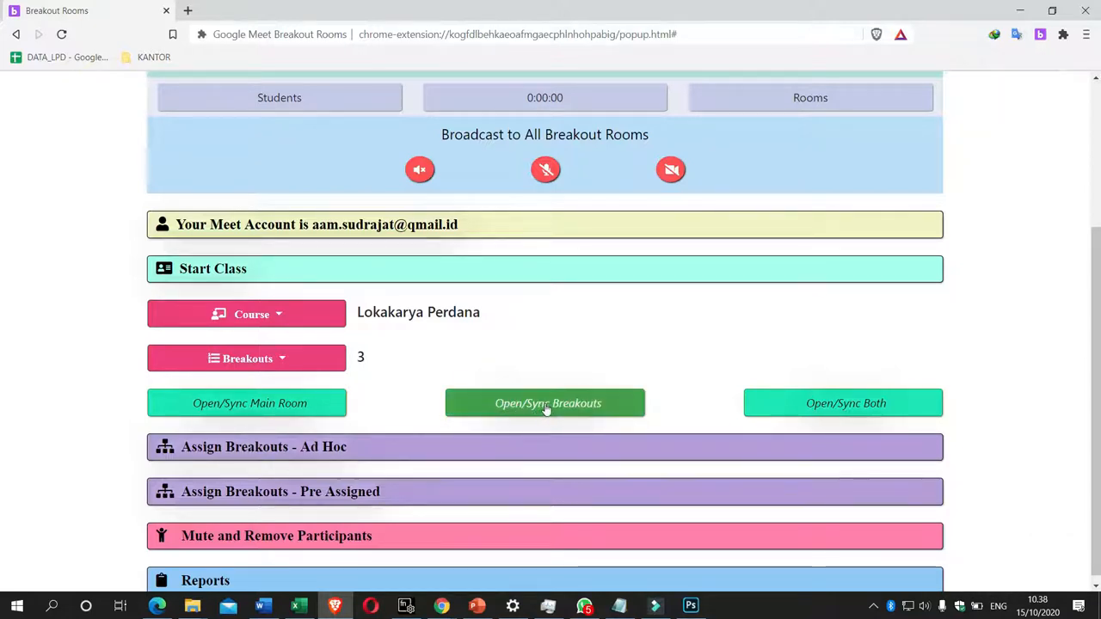
left_click(796, 421)
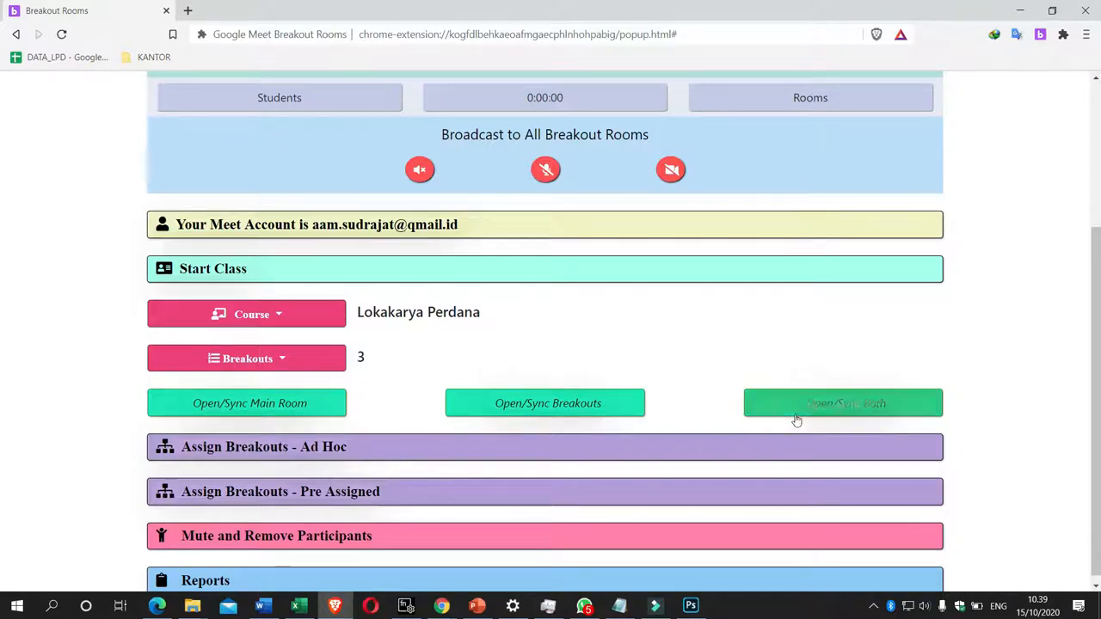
left_click(822, 416)
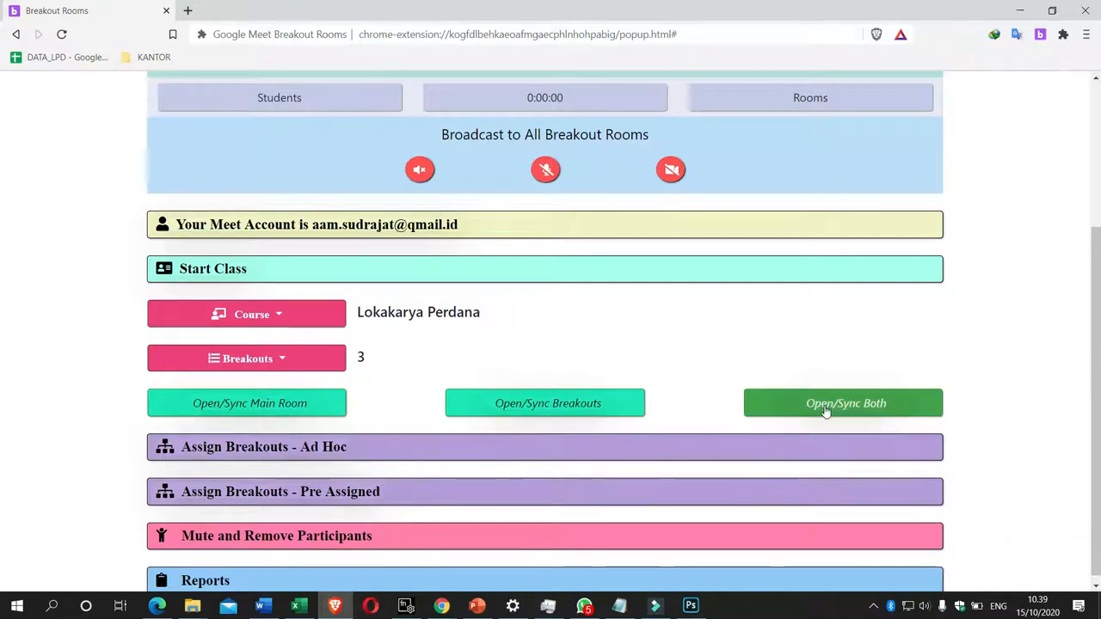
left_click(824, 411)
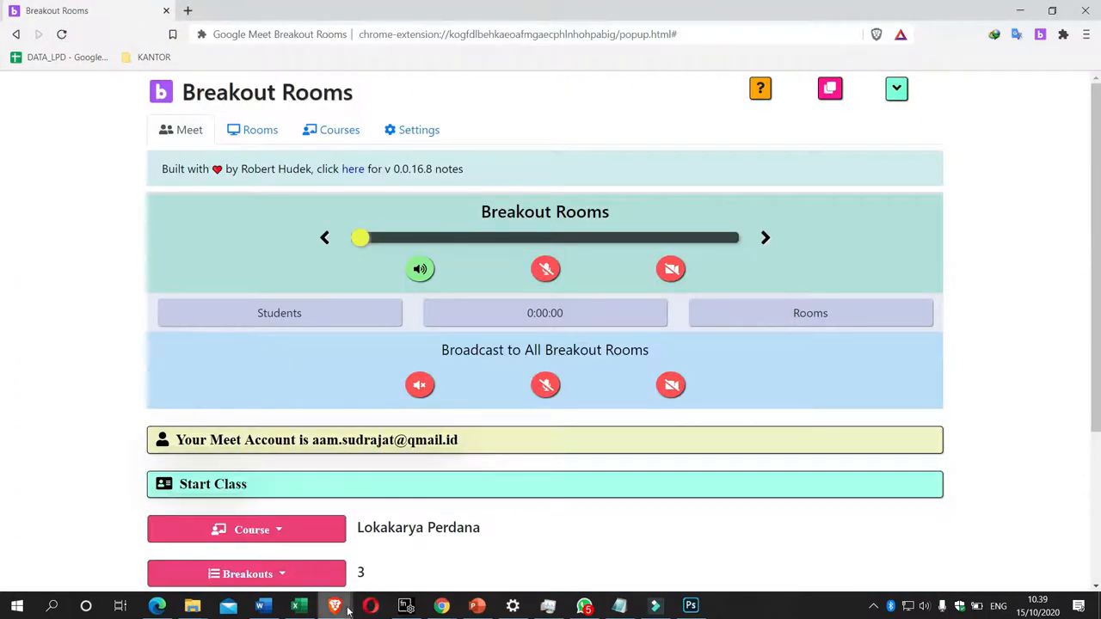
mouse_move(335, 606)
left_click(413, 533)
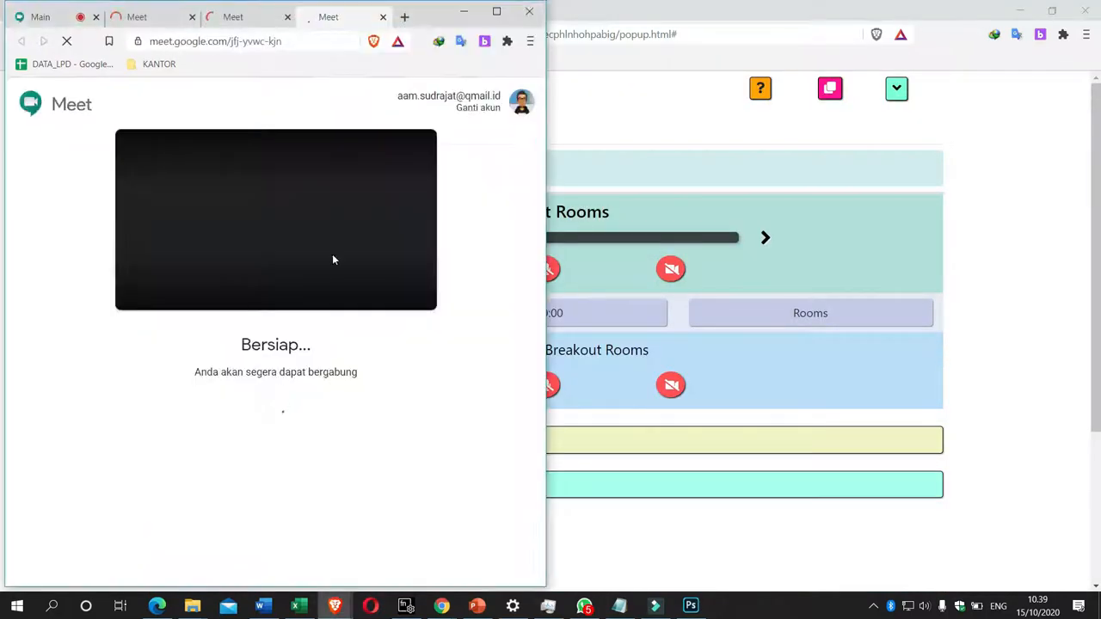
left_click(496, 13)
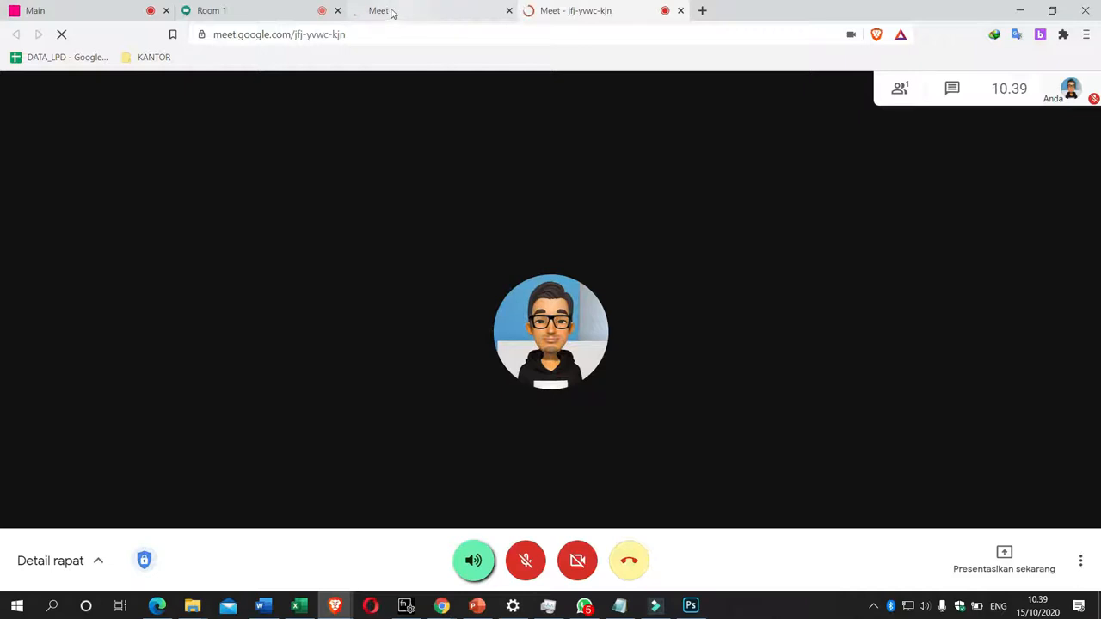
- Check each opened Meet room, from Main through Room 3, while the meetings load
left_click(393, 12)
left_click(573, 10)
left_click(418, 11)
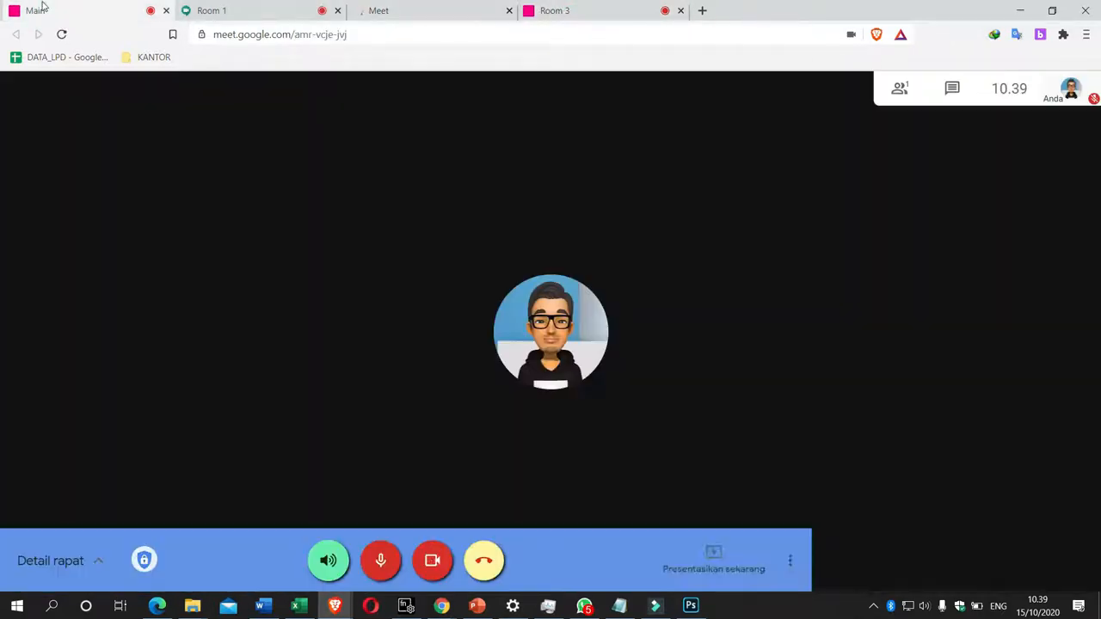
left_click(256, 11)
left_click(134, 6)
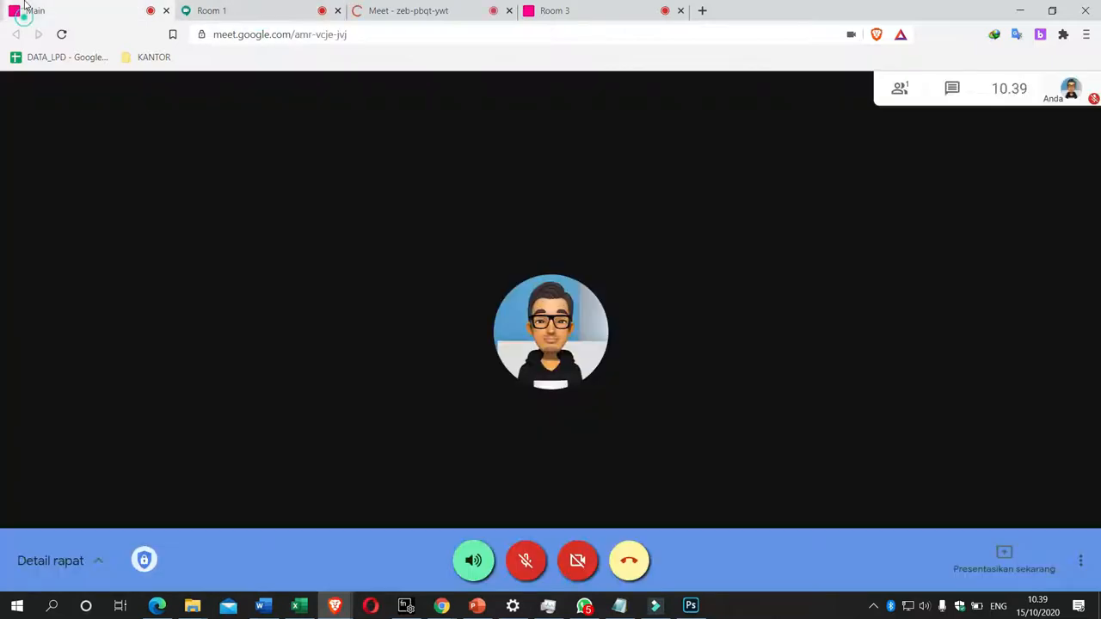
left_click(227, 10)
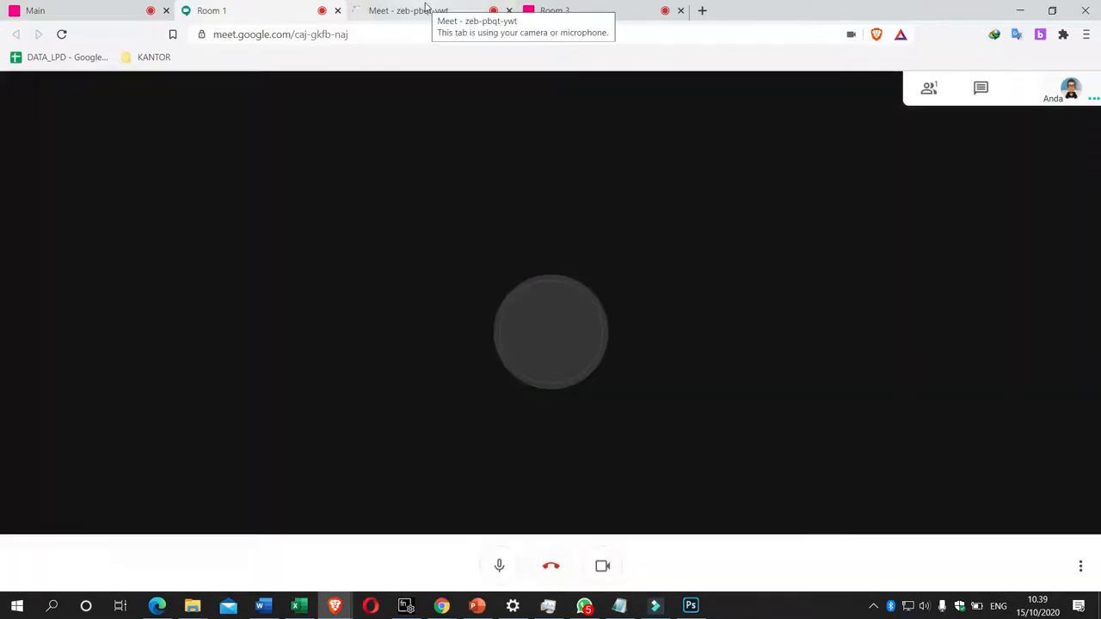
left_click(425, 9)
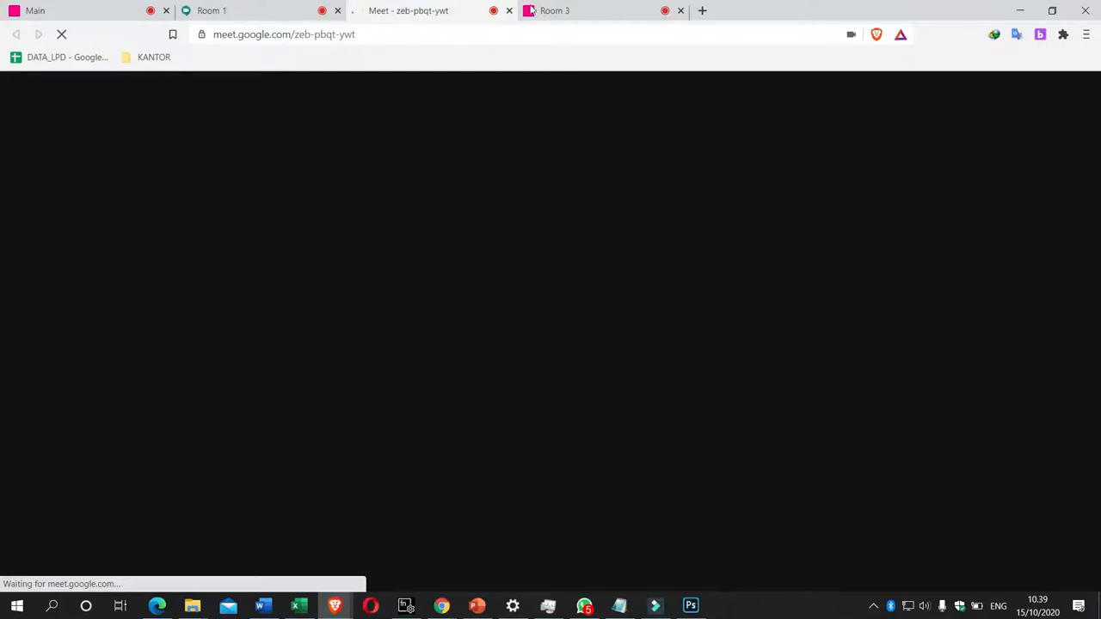
left_click(531, 10)
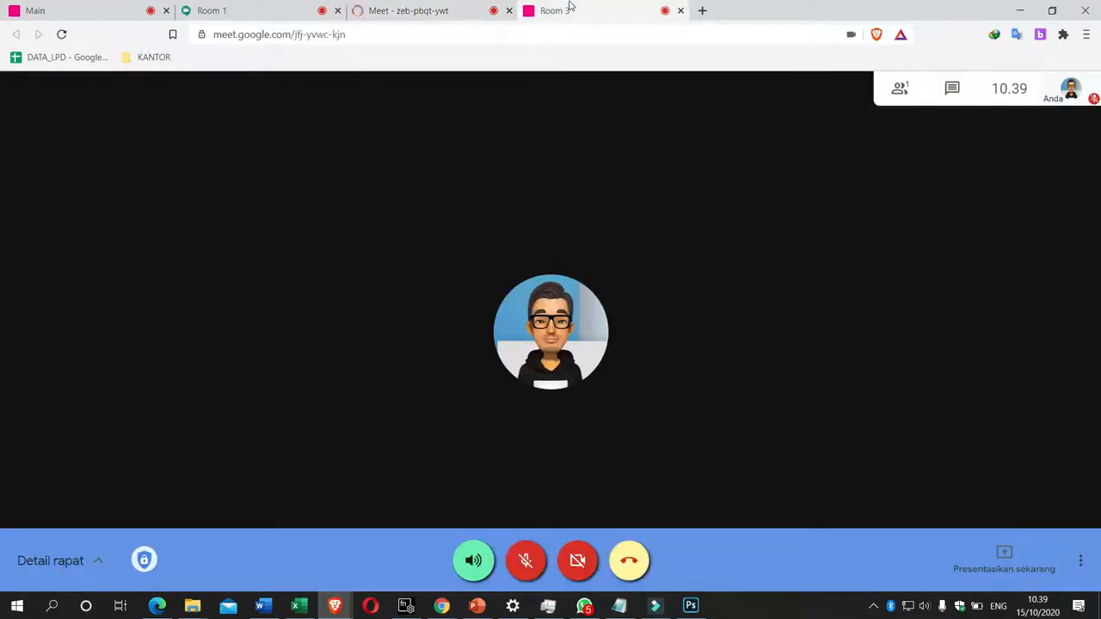
left_click(401, 12)
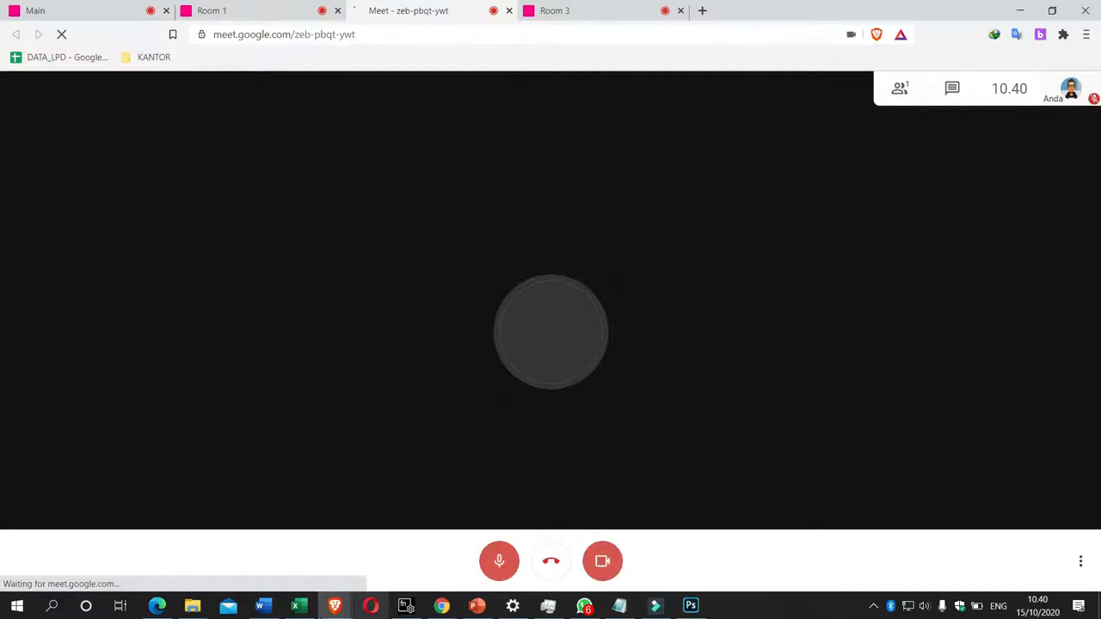
- Arrange the Meet window and the Breakout Rooms page side by side at full height, giving Meet about two thirds of the screen width
mouse_move(337, 611)
left_click(262, 549)
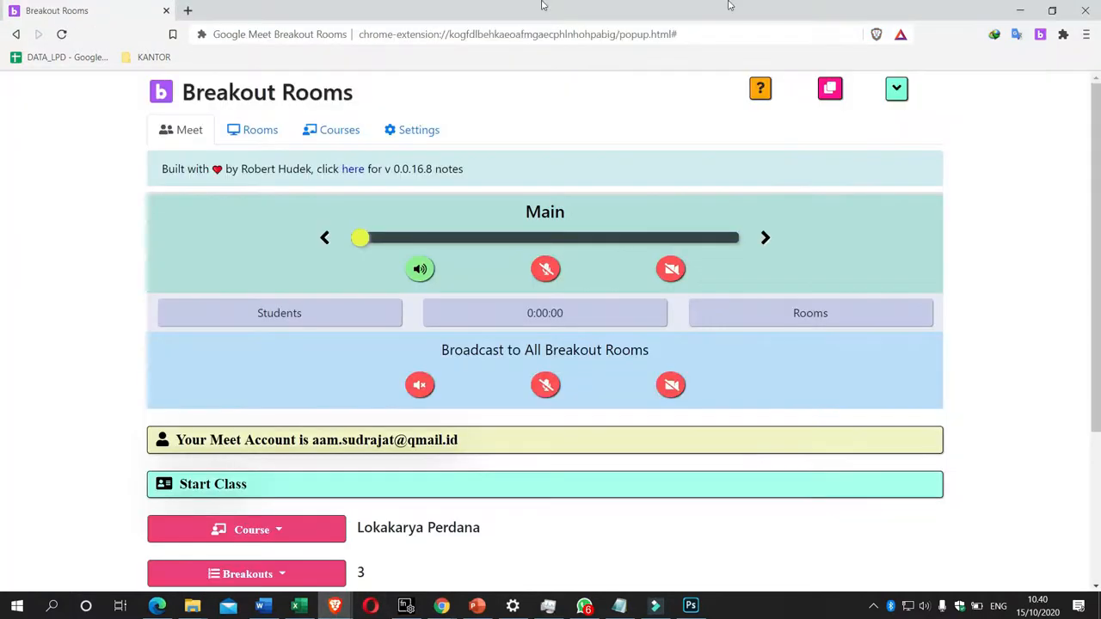
left_click_drag(701, 9, 698, 184)
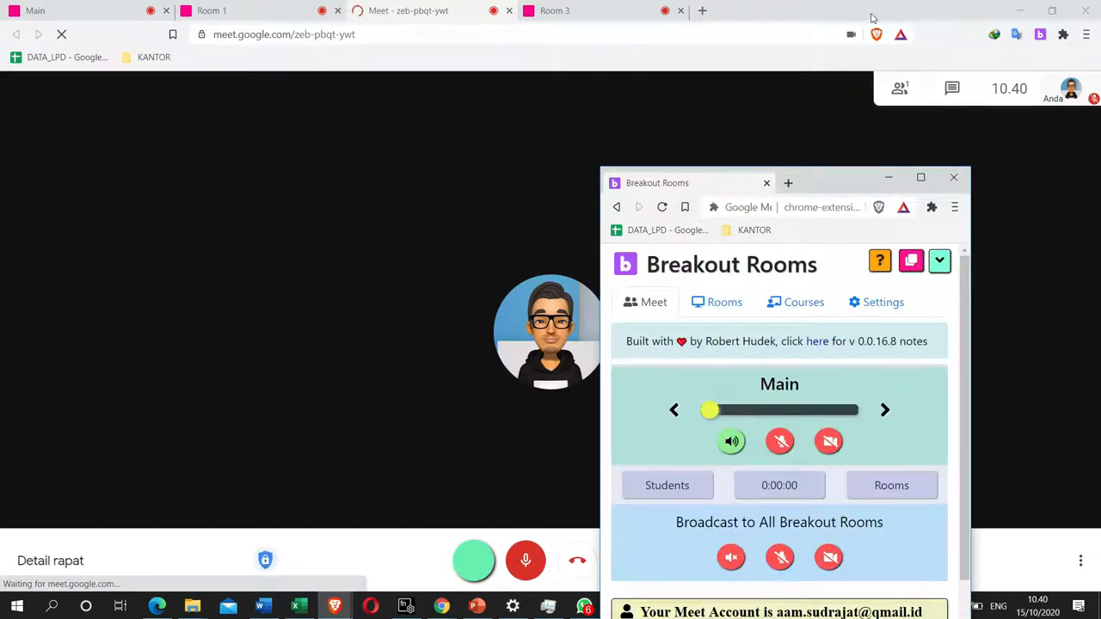
left_click_drag(872, 17, 2, 5)
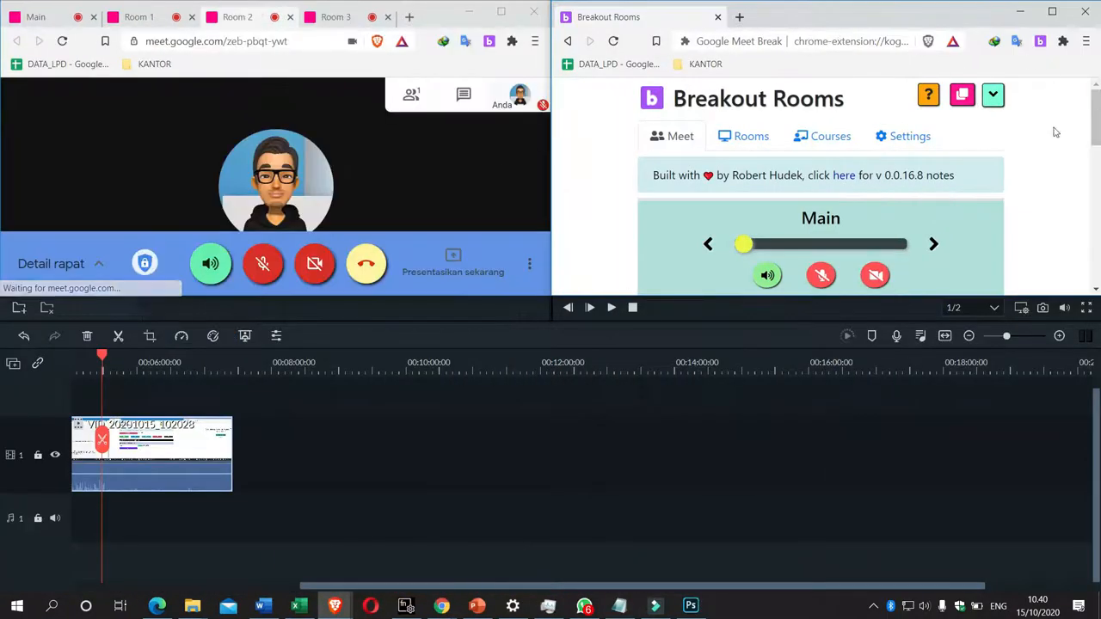
double_click(1097, 286)
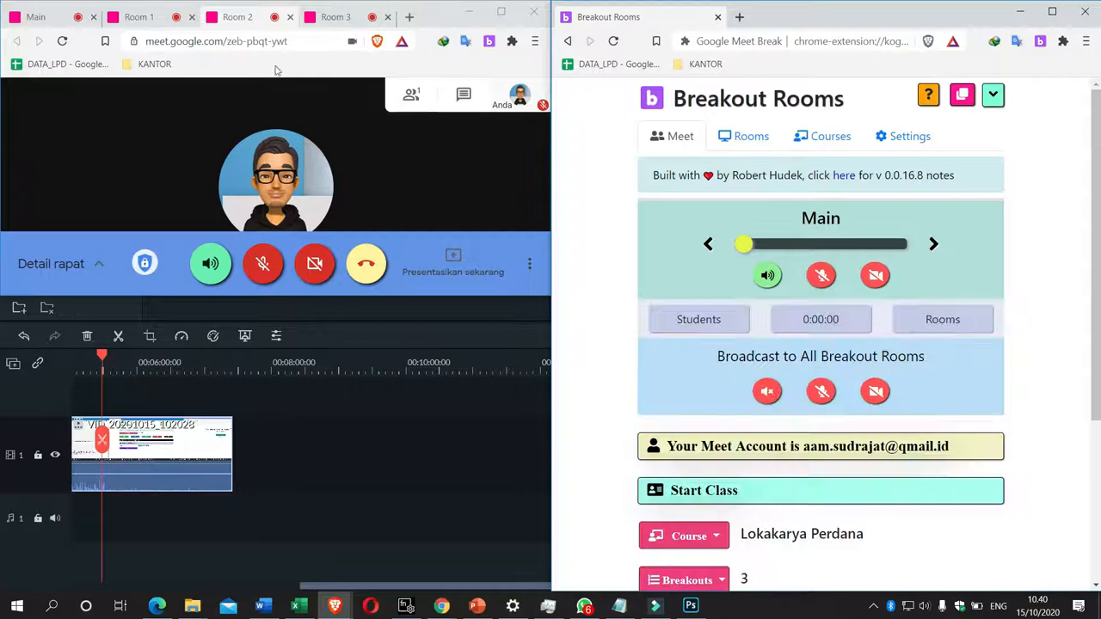
double_click(397, 295)
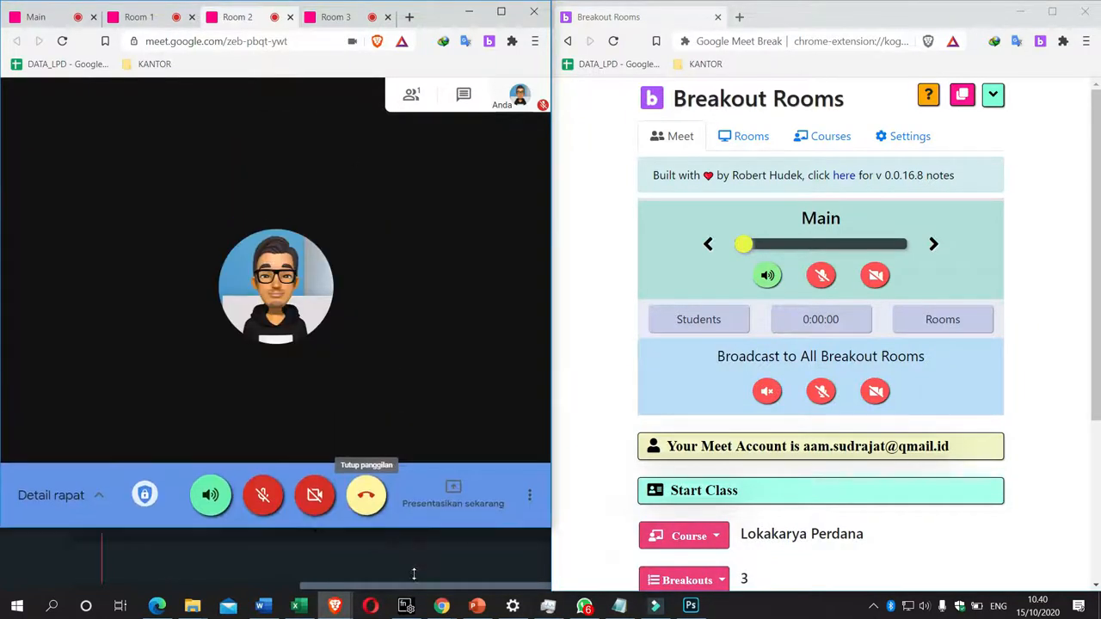
left_click_drag(549, 176, 575, 177)
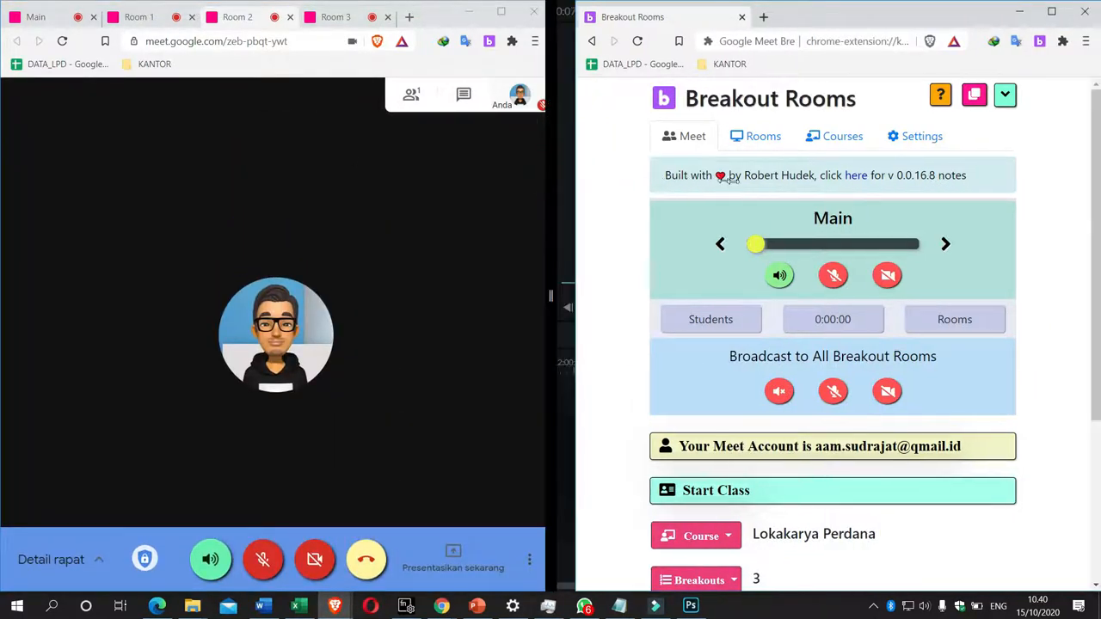
left_click_drag(551, 295, 742, 295)
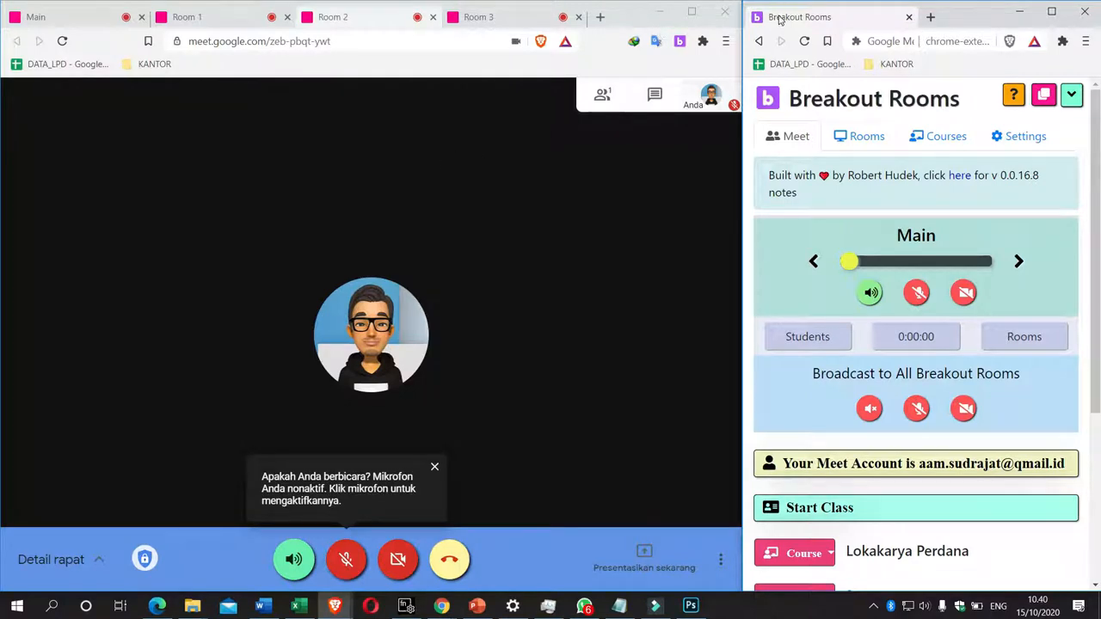
- Look through the Room 3, Room 2, Room 1 and Main meetings, and review the Breakout Rooms controls beside them
left_click(460, 17)
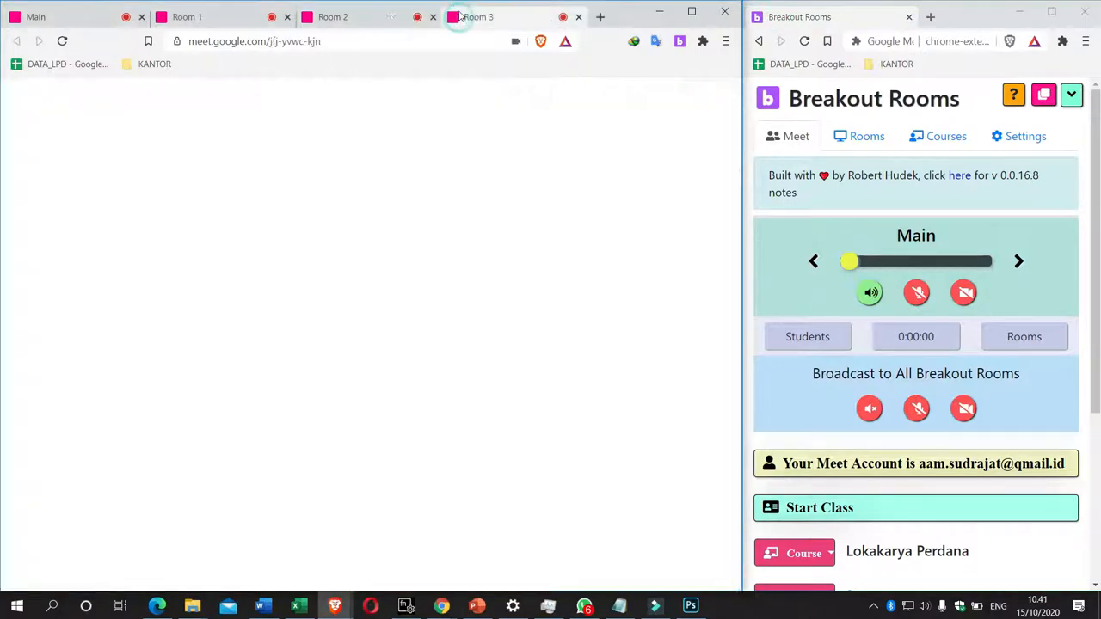
left_click(348, 17)
left_click(227, 17)
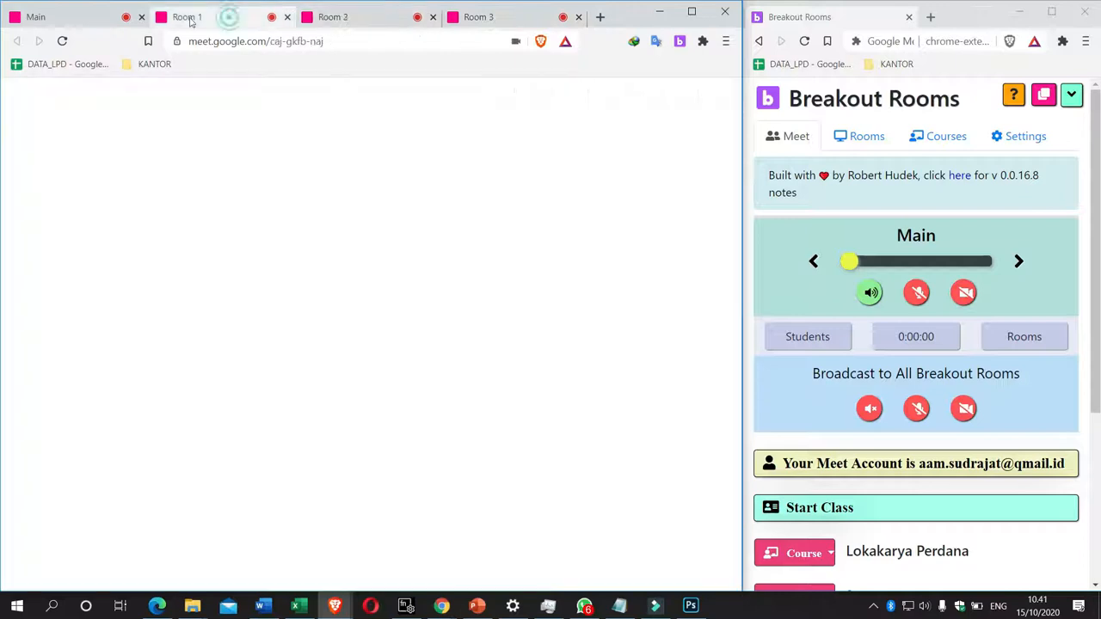
left_click(62, 19)
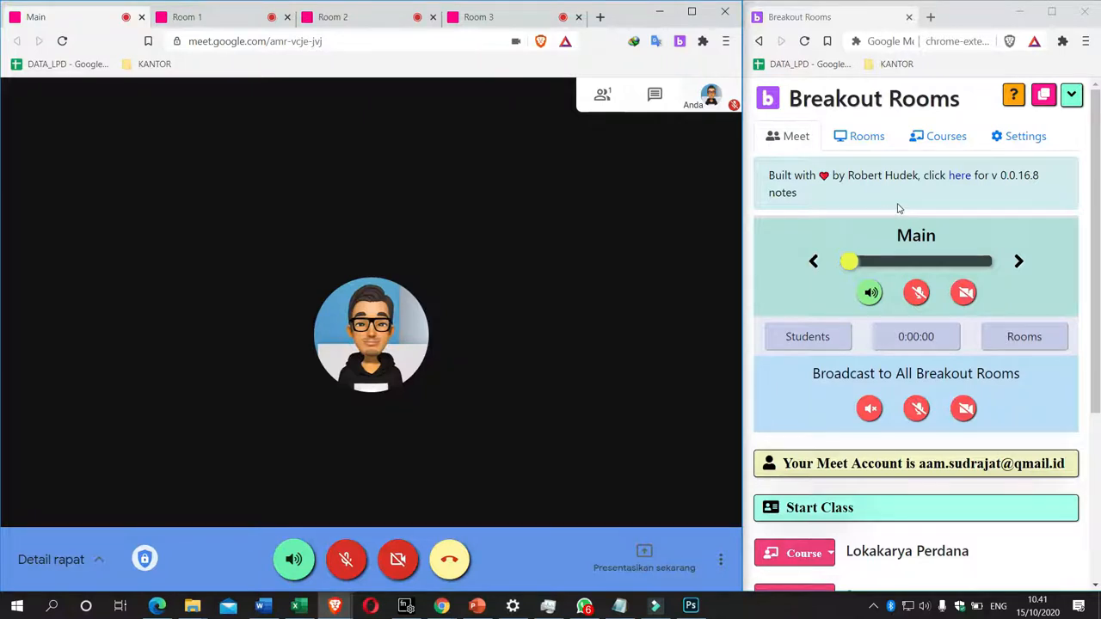
scroll(871, 203, "down", 1)
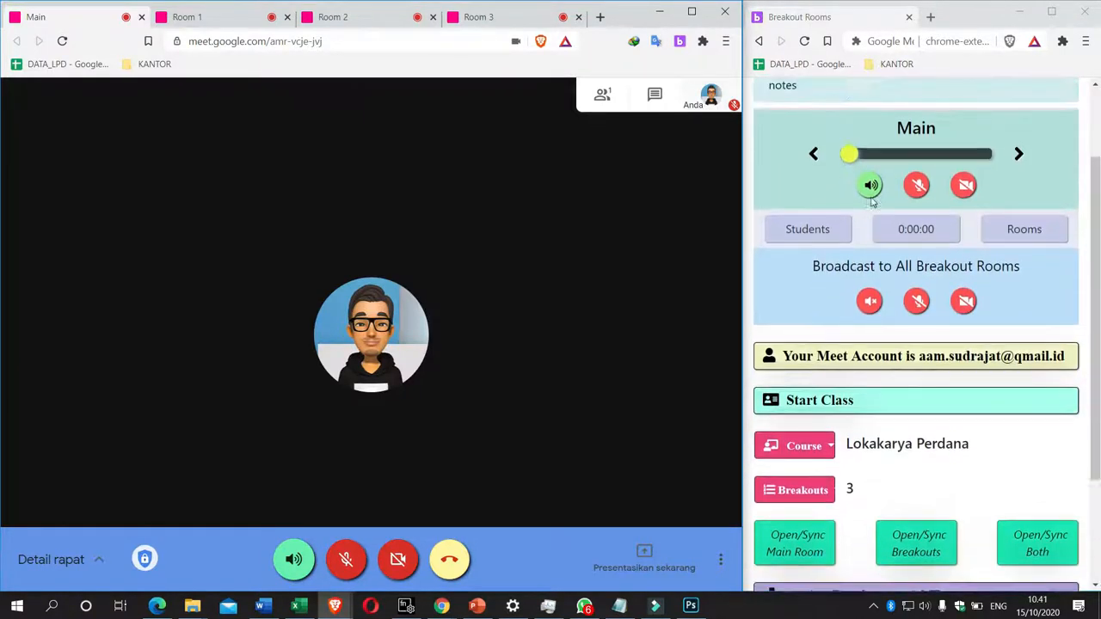
scroll(871, 203, "up", 1)
scroll(900, 272, "down", 1)
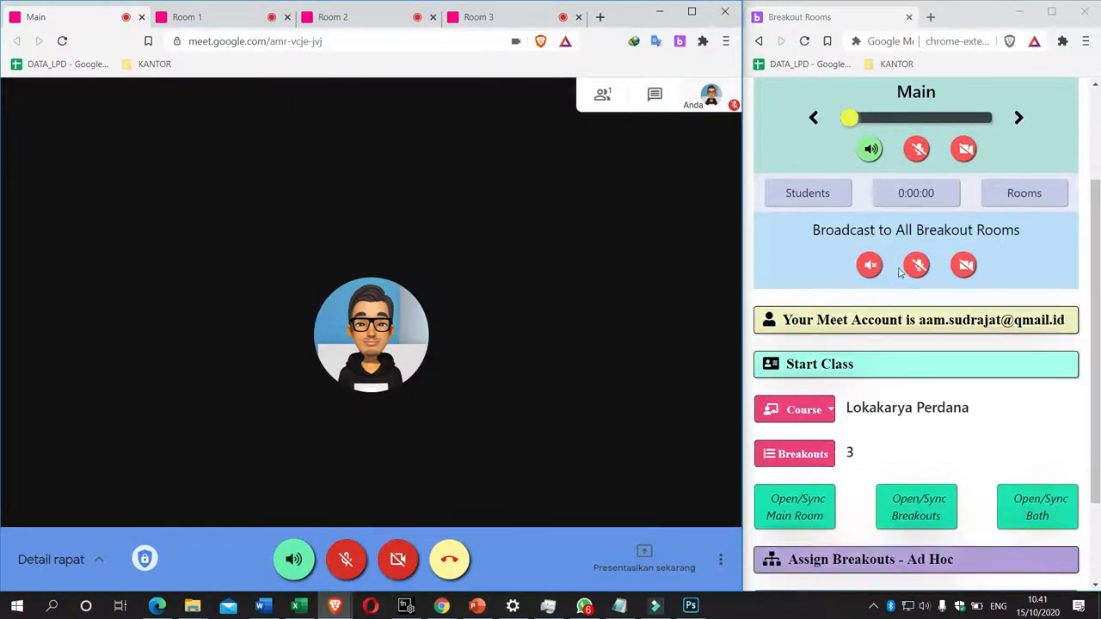
scroll(838, 284, "down", 1)
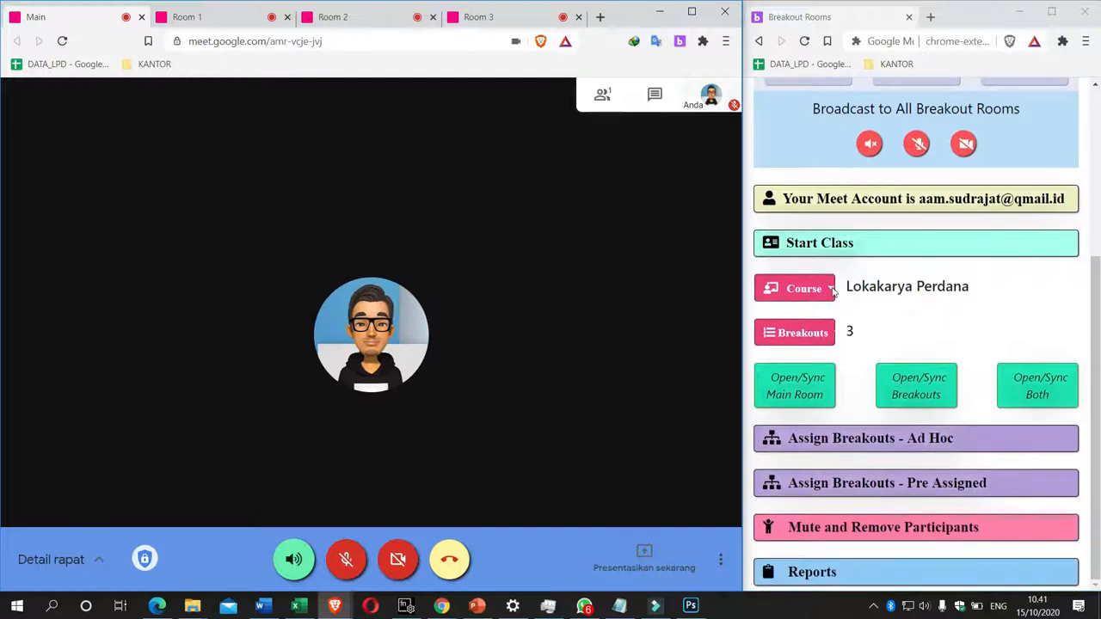
scroll(832, 292, "up", 1)
scroll(832, 292, "up", 1)
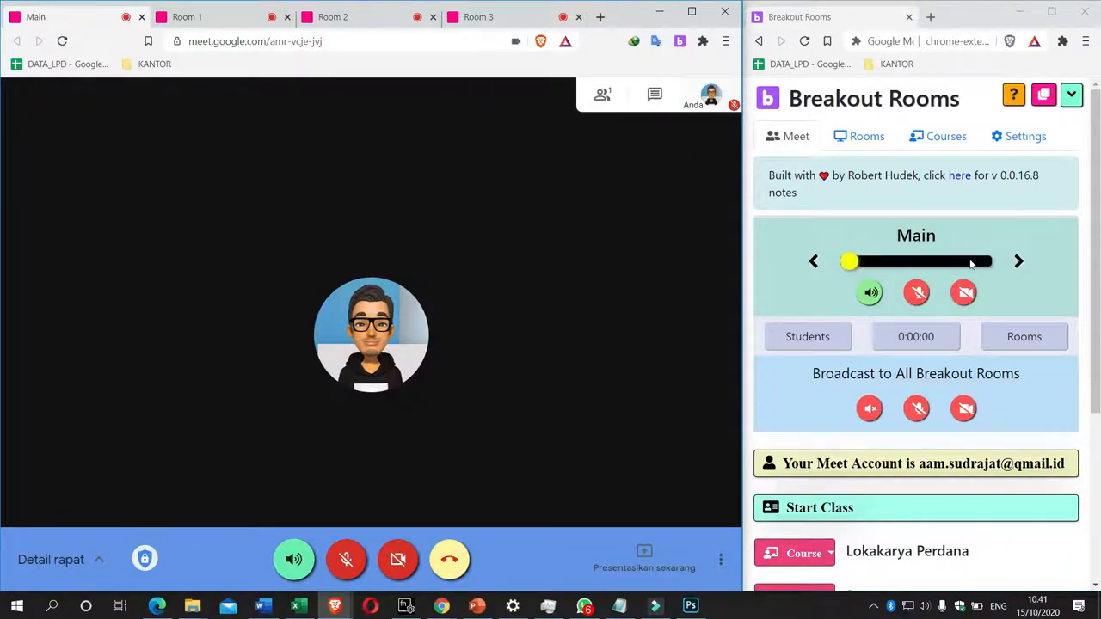
- Move one room at a time from Main to Room 3 with the Breakout Rooms room switcher
left_click(1019, 261)
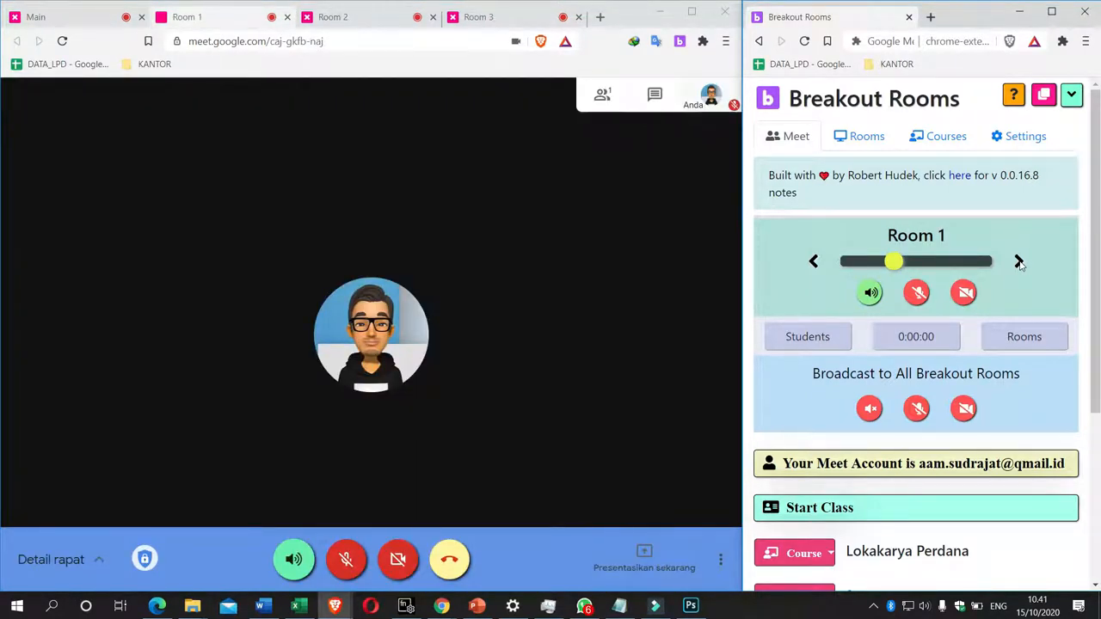
left_click(1019, 261)
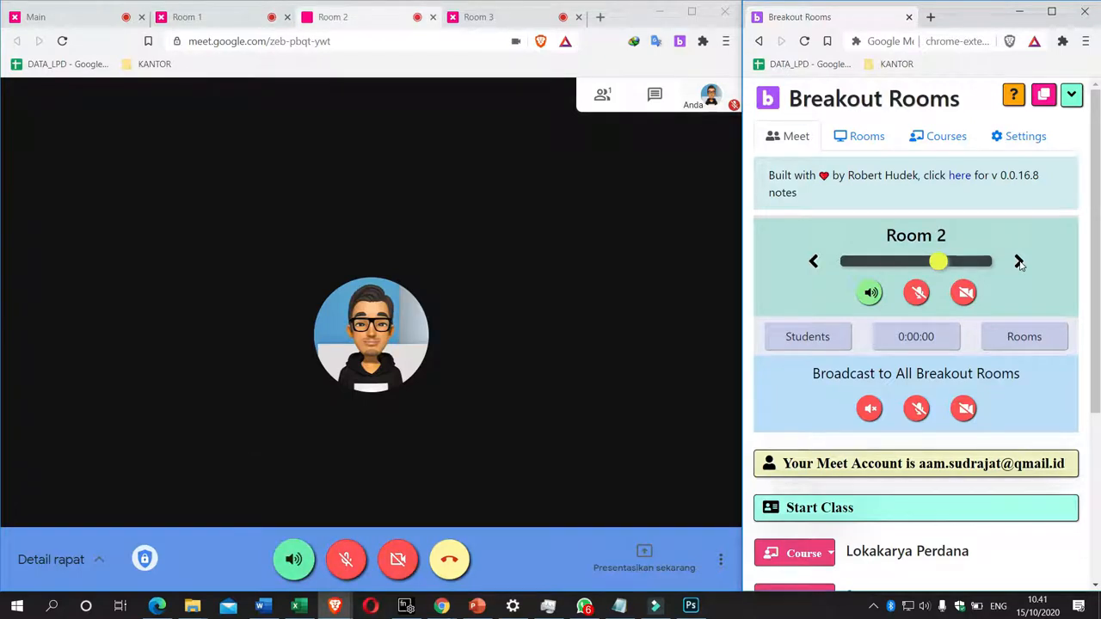
left_click(1018, 261)
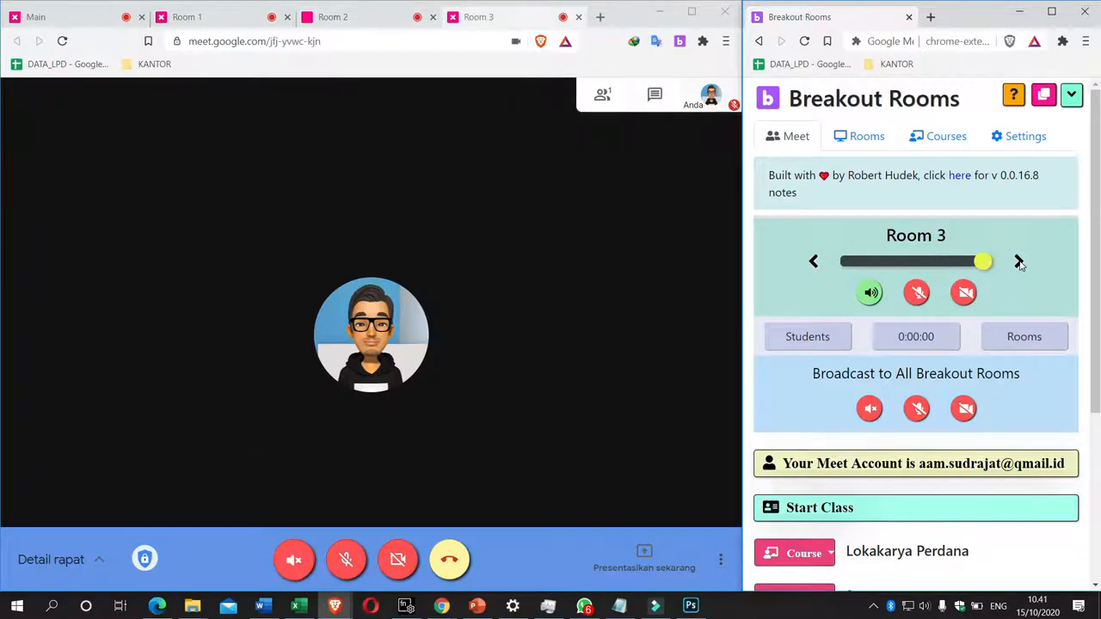
- Turn Room 3's camera on and off again from the Breakout Rooms controls, and mute the room's speaker
left_click(962, 294)
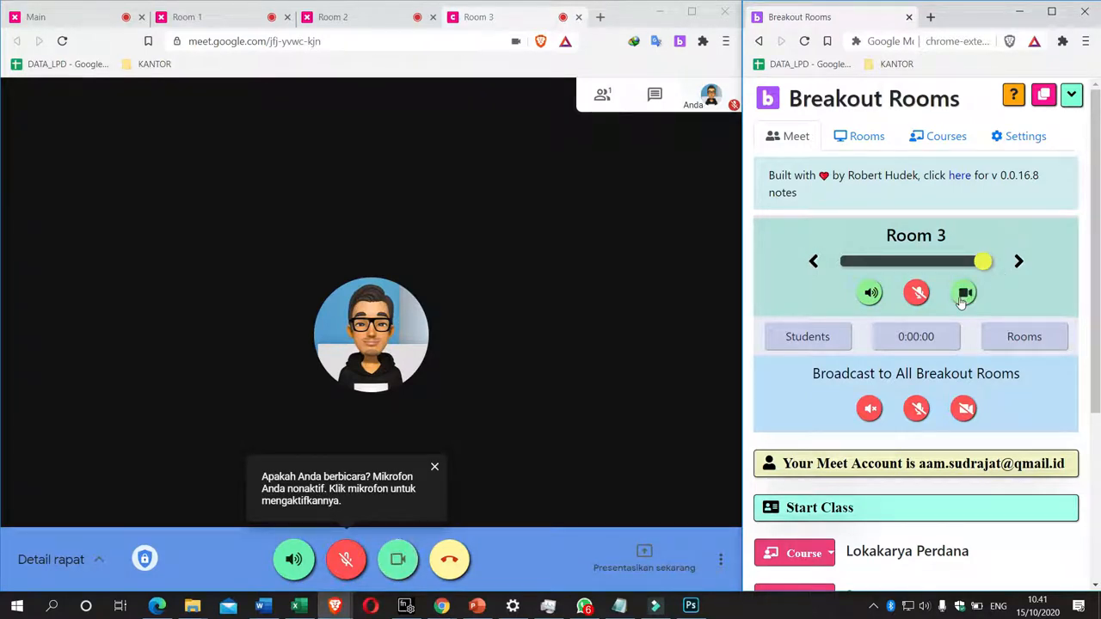
left_click(964, 295)
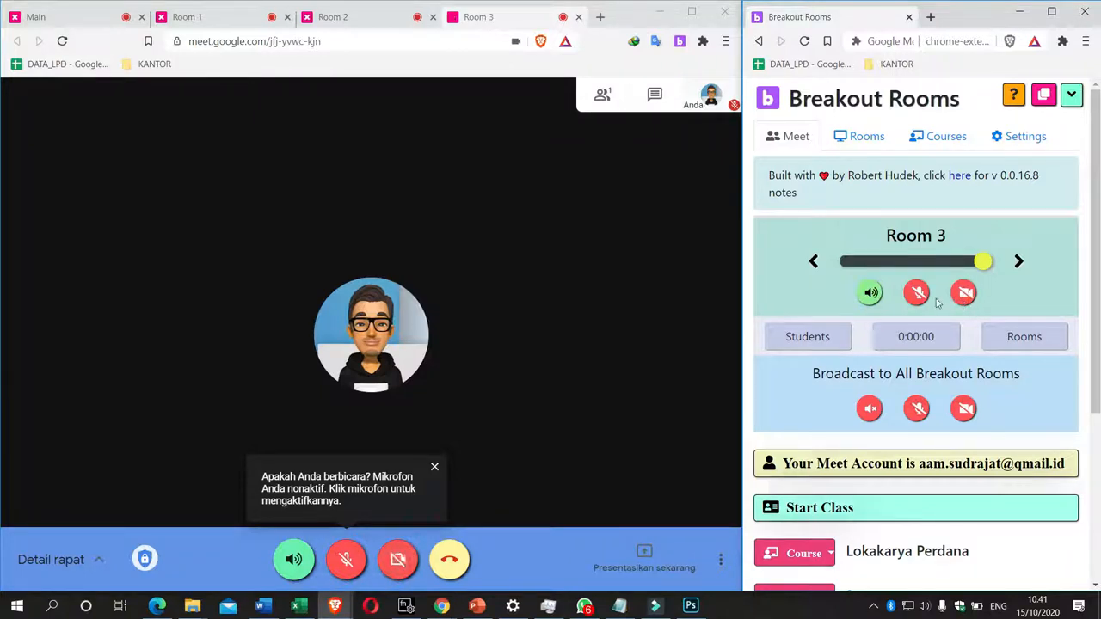
left_click(872, 293)
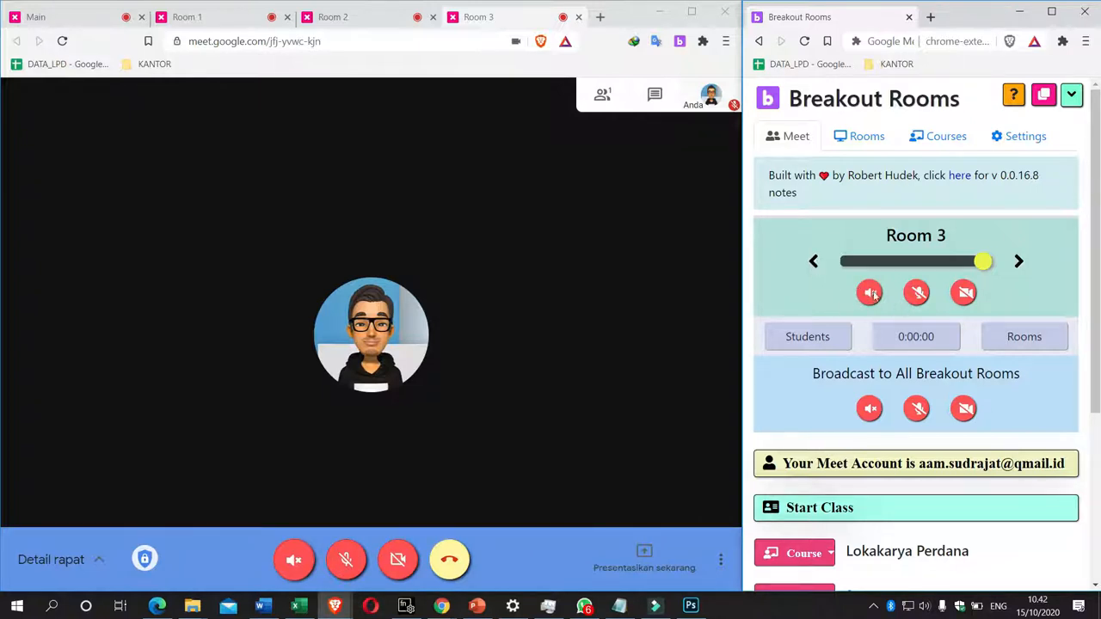
- Step back from Room 3 to the Main room with the Breakout Rooms room switcher
left_click(813, 262)
left_click(814, 262)
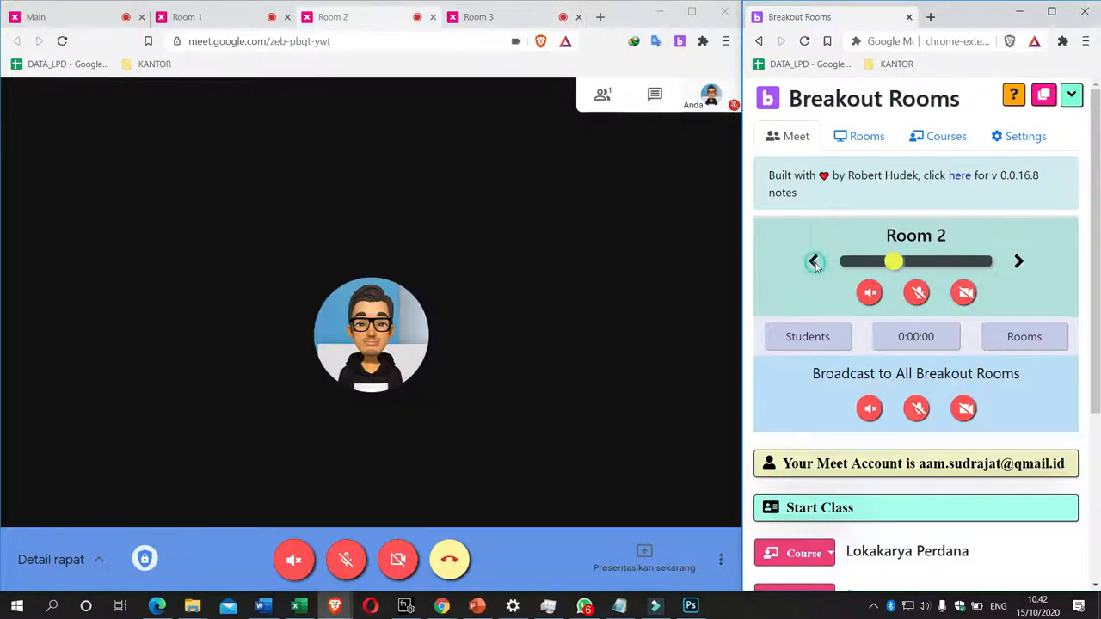
left_click(814, 262)
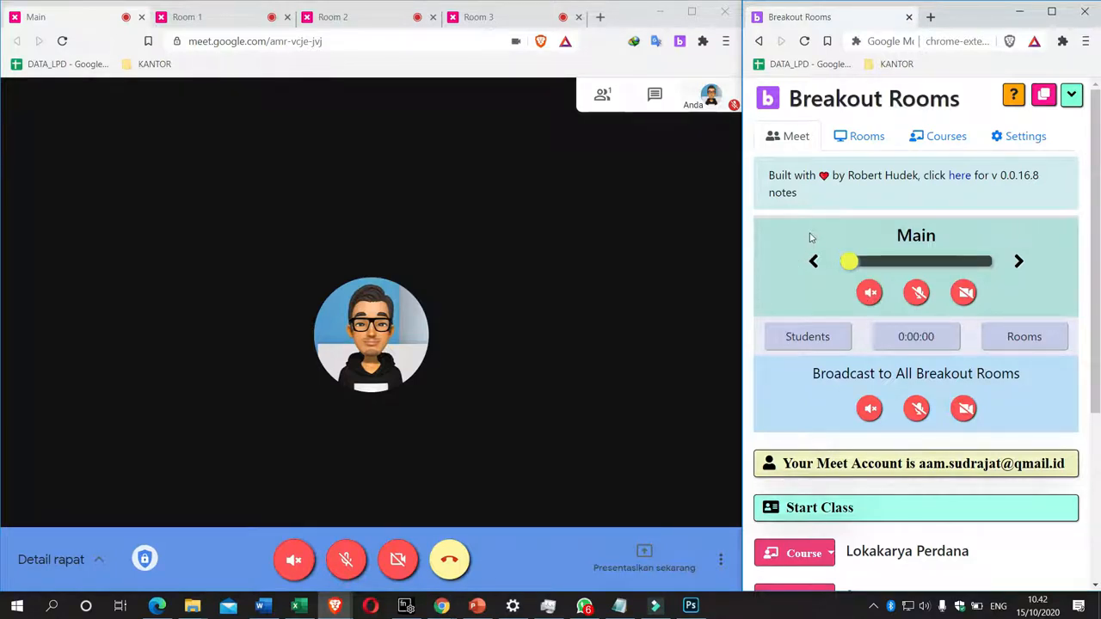
- Request to join Room 1 from a Google account in Chrome, using the meeting address copied from the Room 1 meeting
left_click(205, 24)
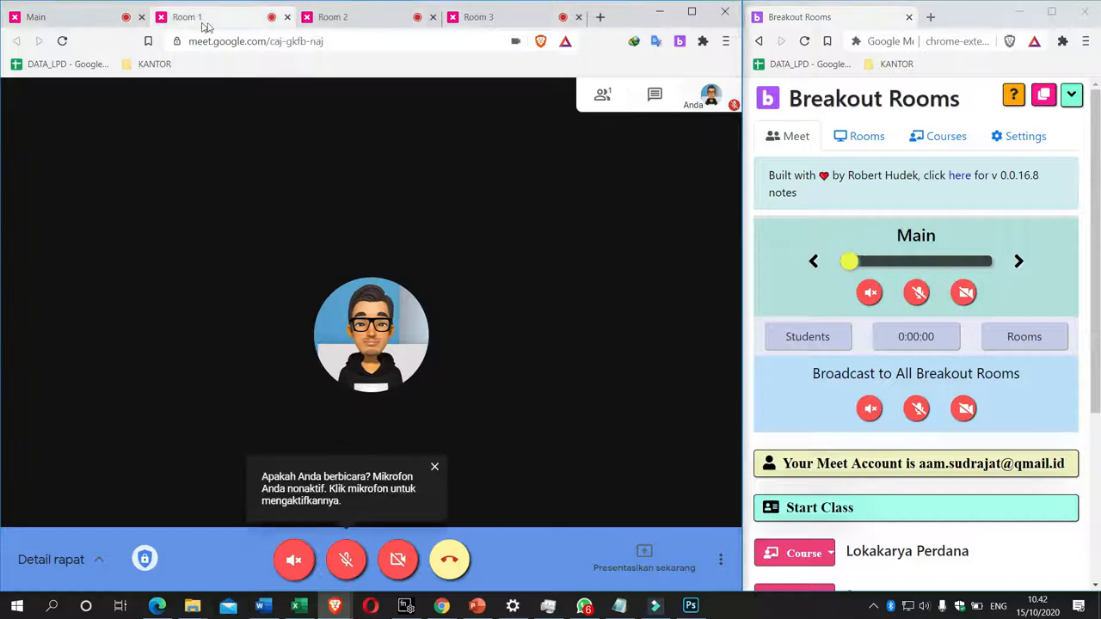
left_click(241, 41)
key("ctrl+c")
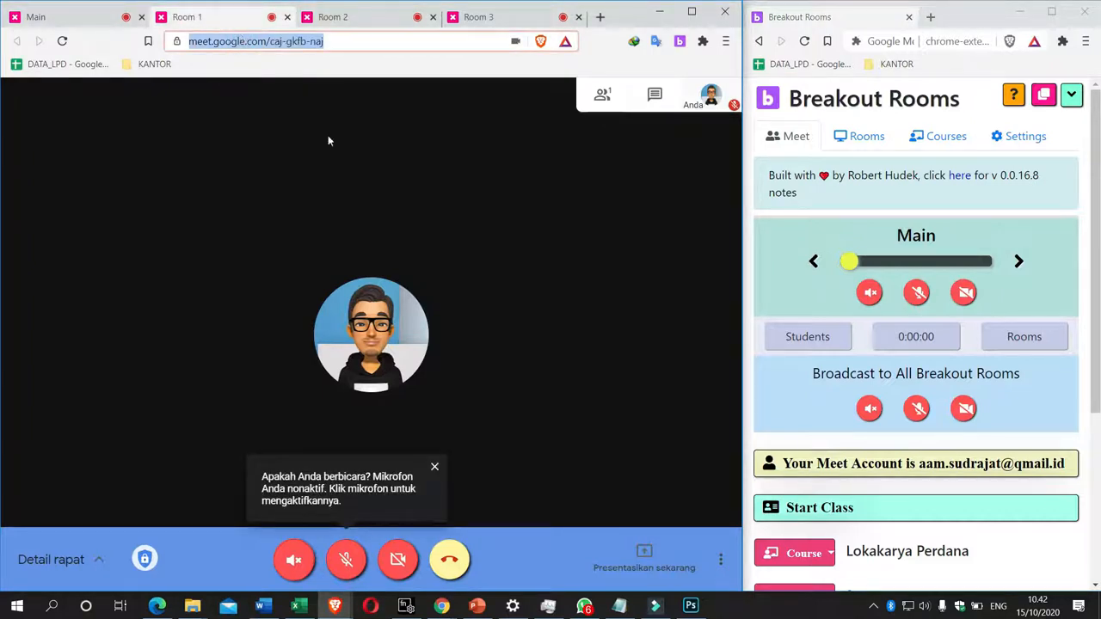
left_click(441, 605)
left_click(518, 543)
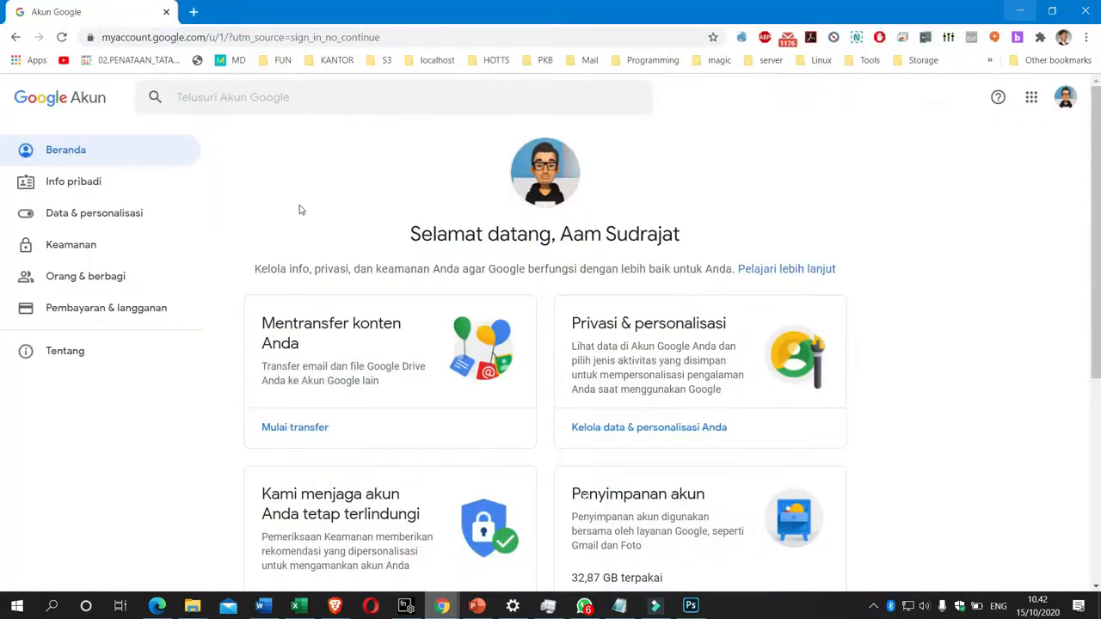
left_click(255, 36)
key("ctrl+v")
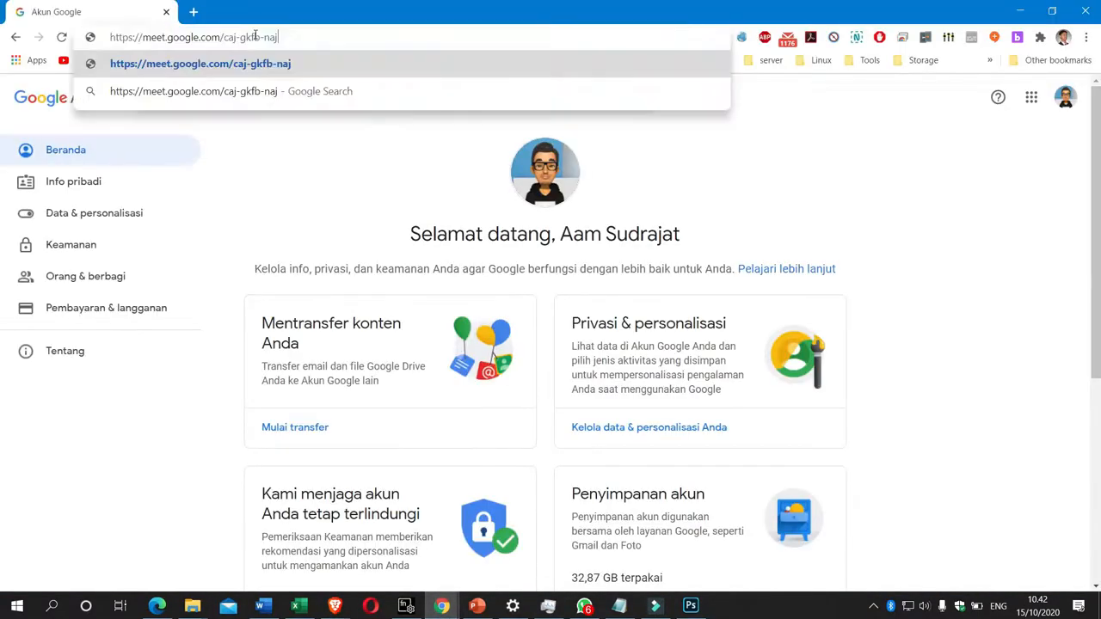
key("Return")
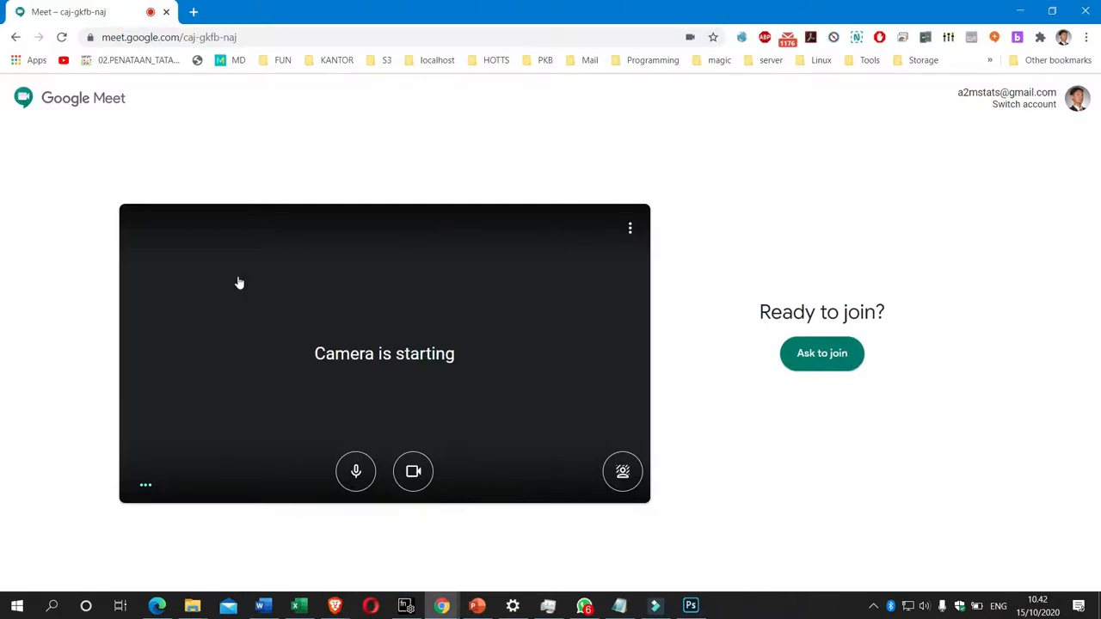
left_click(801, 354)
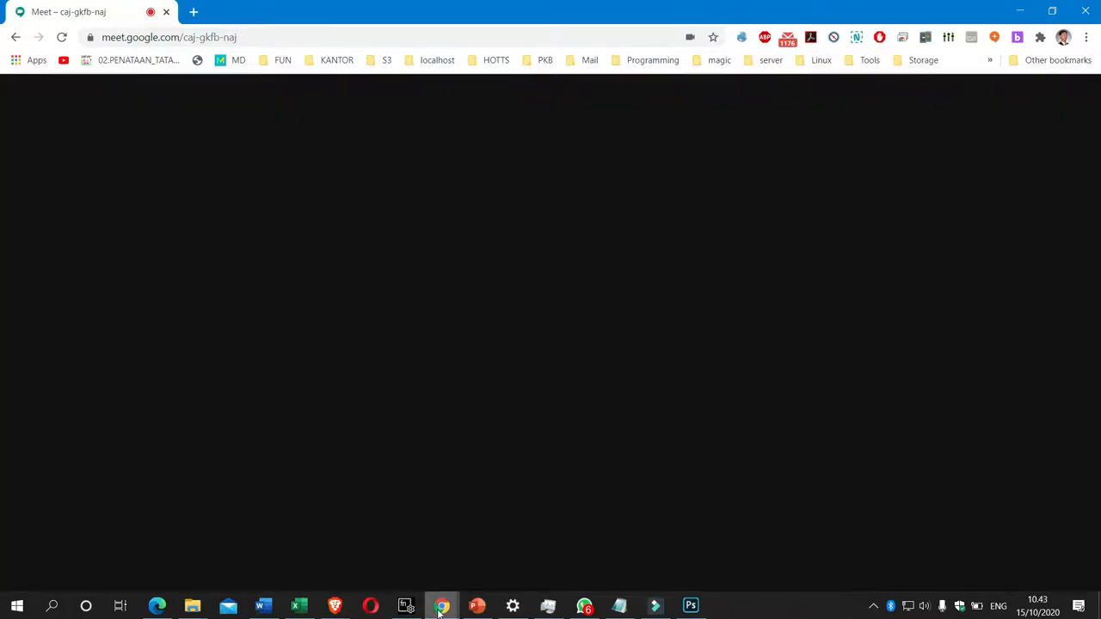
- Switch back to the Brave window with Room 1 and show the meeting's participant list
mouse_move(440, 605)
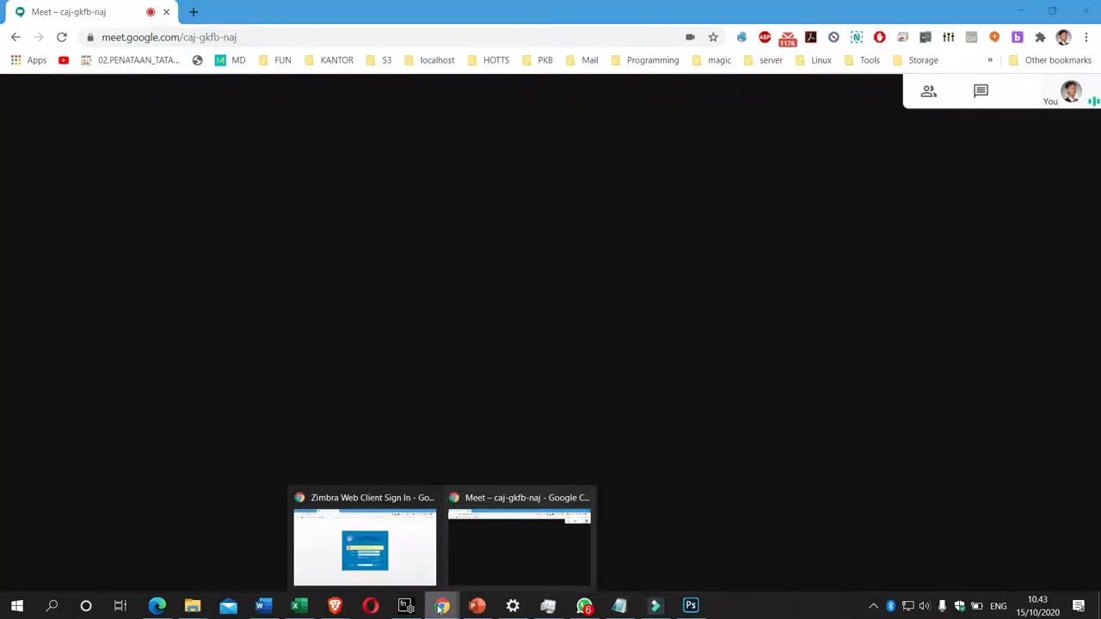
mouse_move(335, 606)
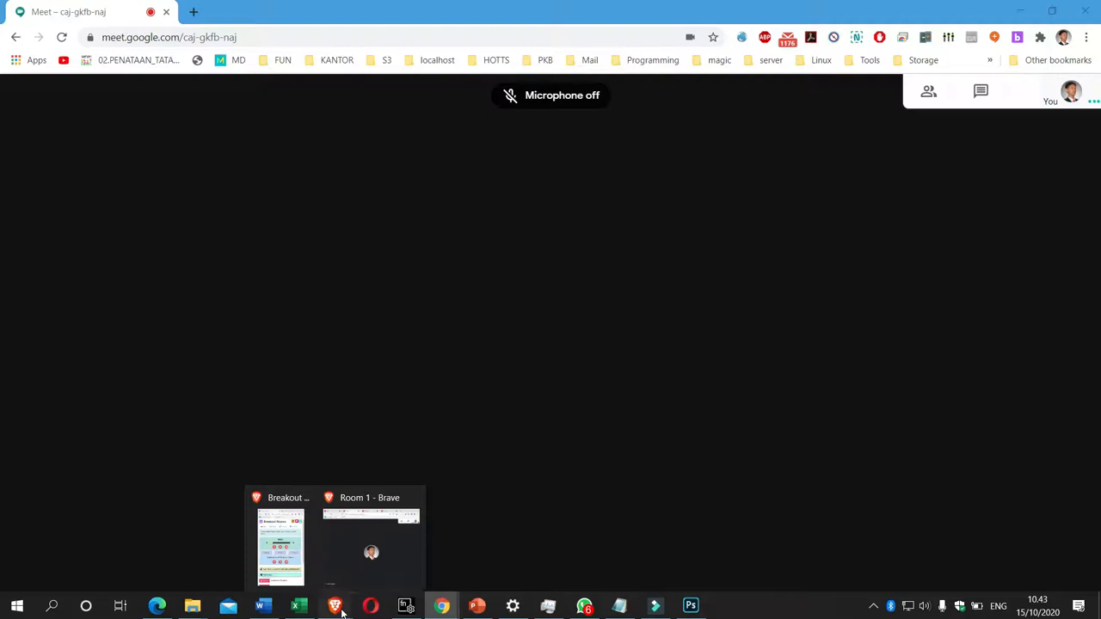
left_click(335, 566)
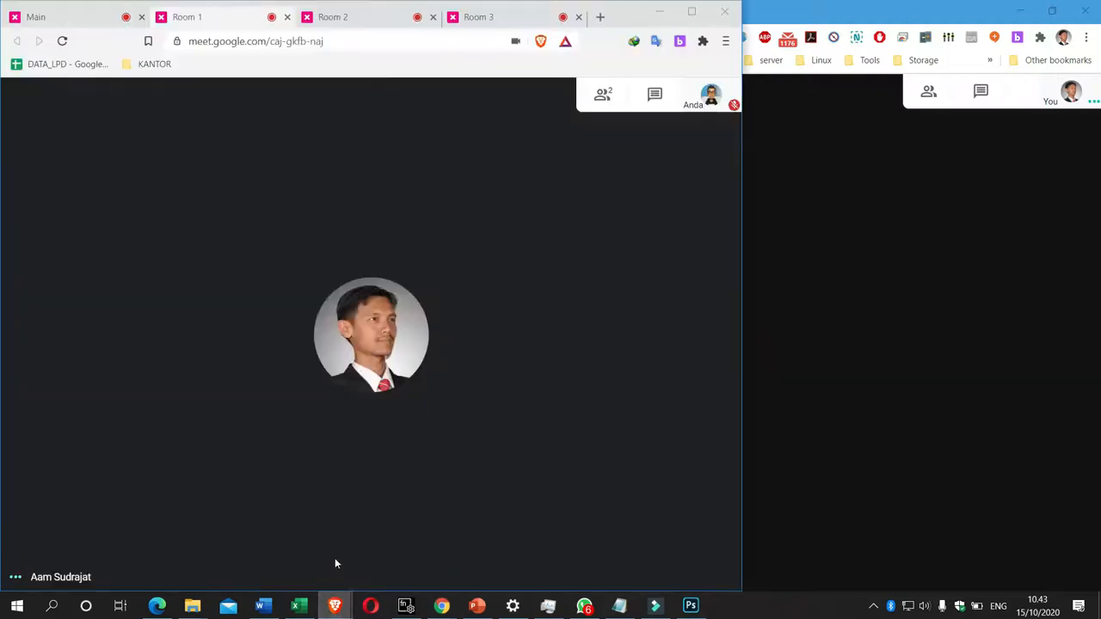
left_click(198, 19)
left_click(603, 93)
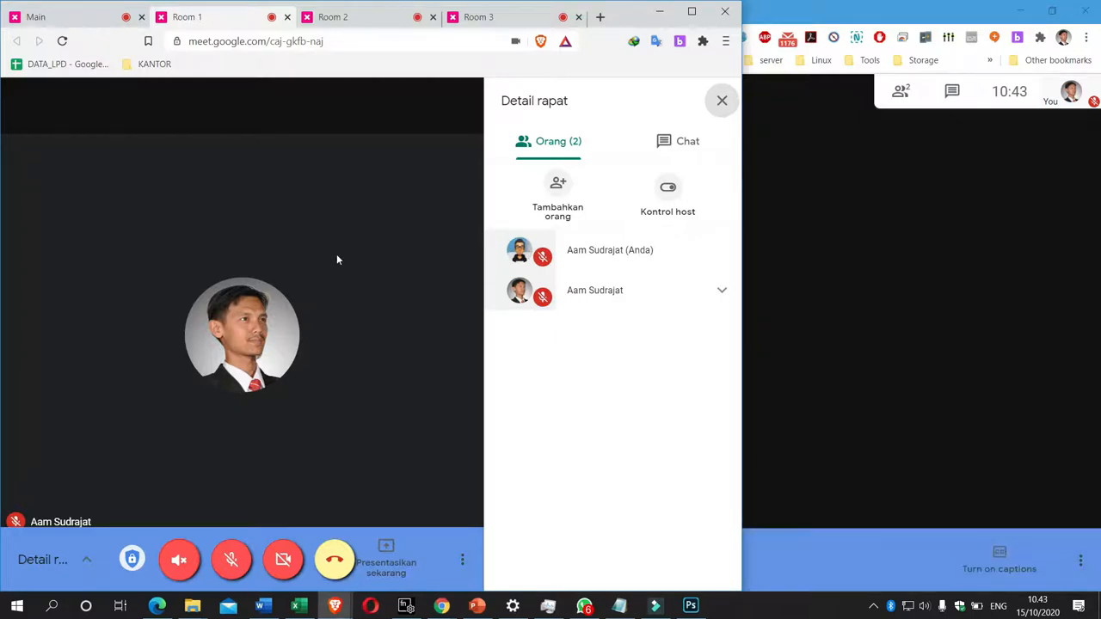
- Copy the Room 2 meeting address and open it in Microsoft Edge
left_click(340, 18)
left_click(314, 40)
key("ctrl+c")
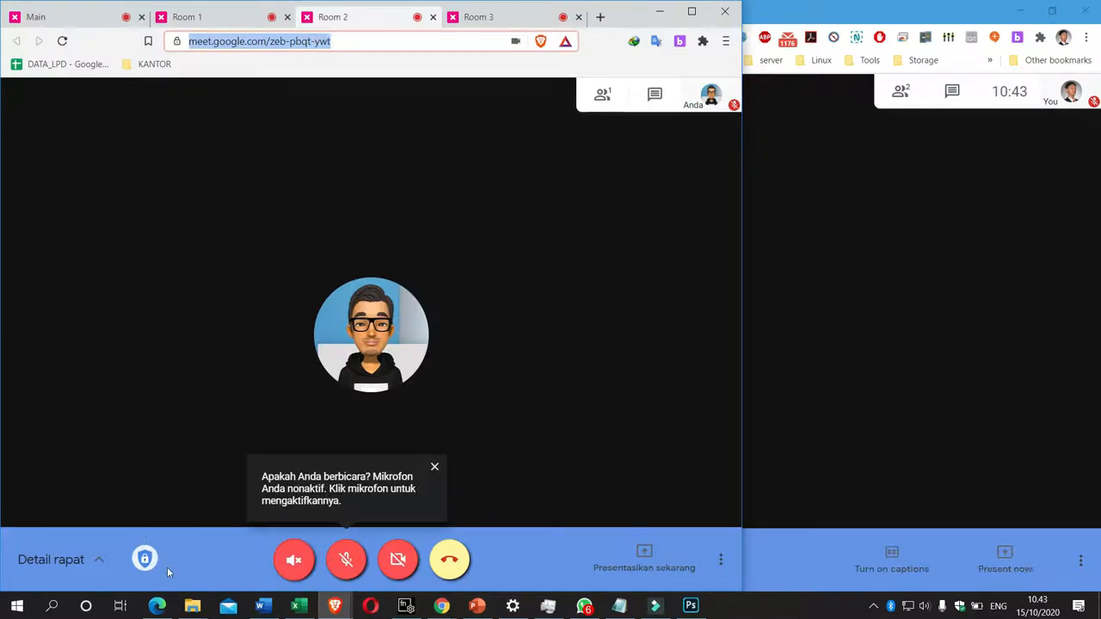
left_click(157, 605)
left_click(783, 41)
key("ctrl+v")
key("Return")
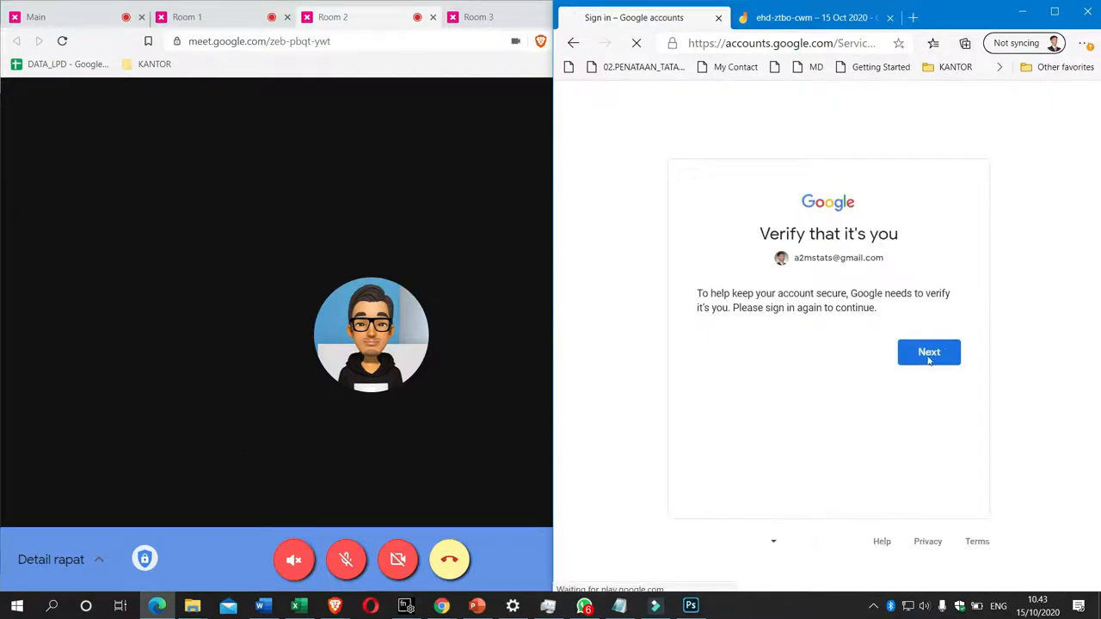
- Continue past the identity check, choose the third account in the account list, and join Room 2 with it
left_click(924, 355)
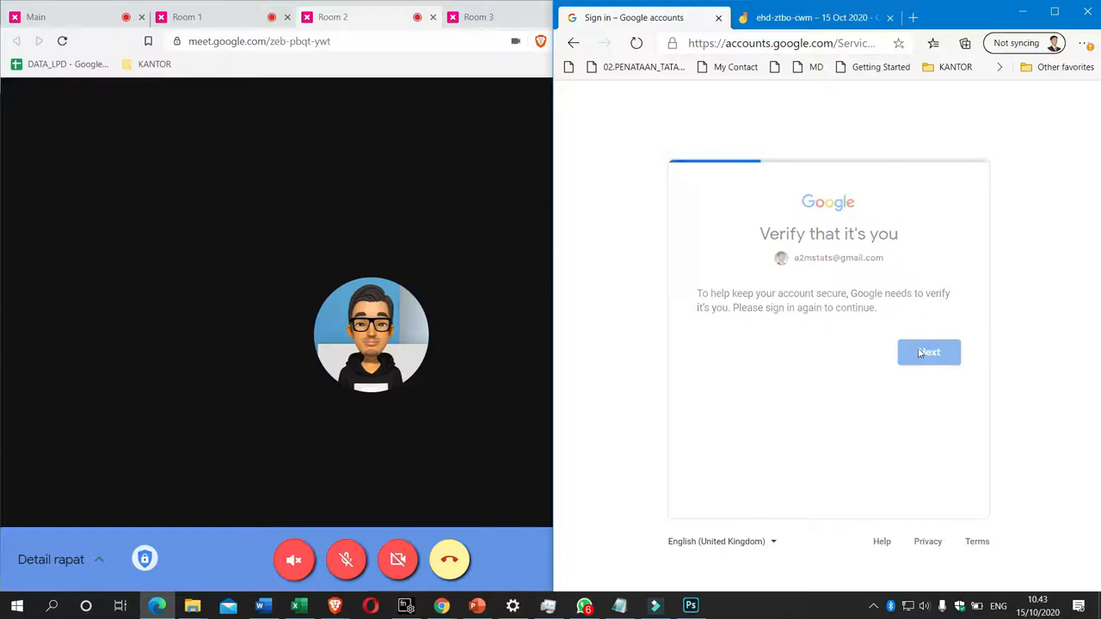
left_click(831, 263)
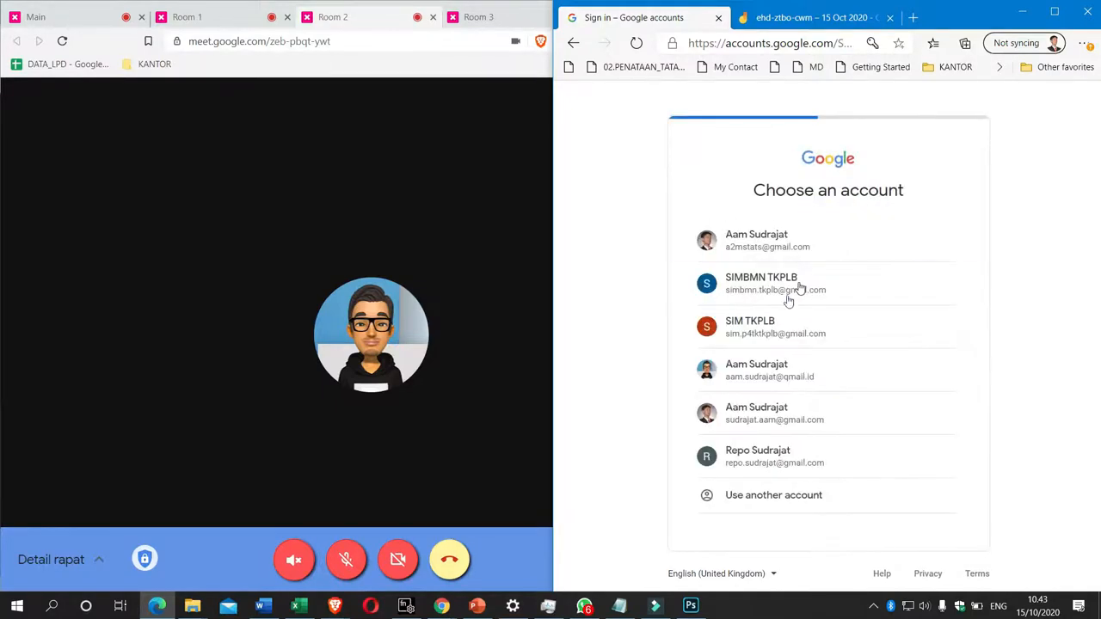
left_click(747, 327)
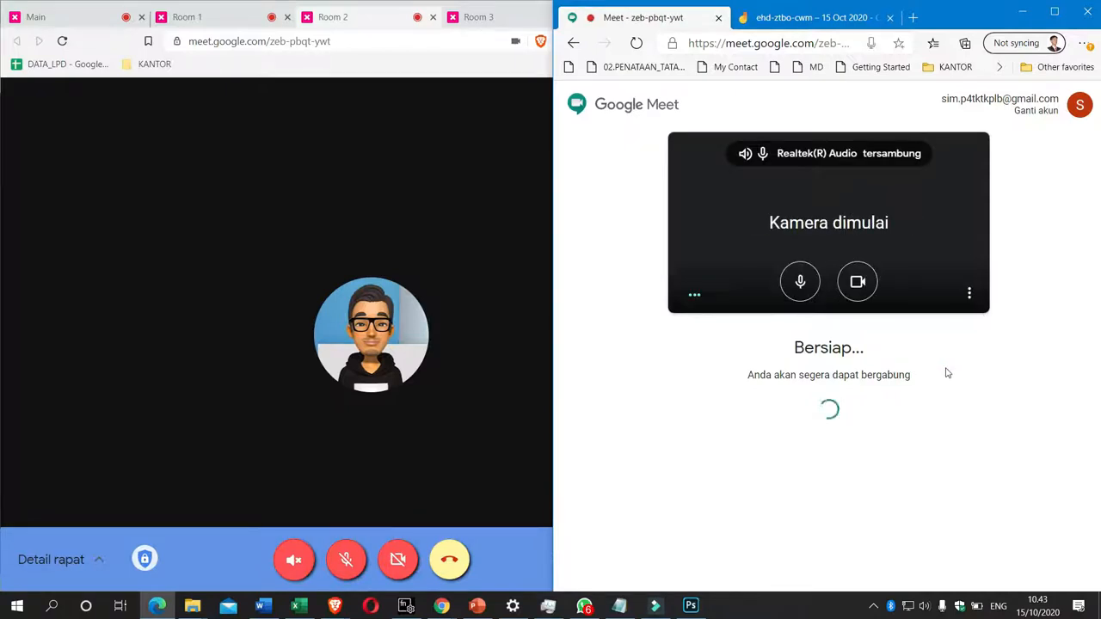
left_click(813, 395)
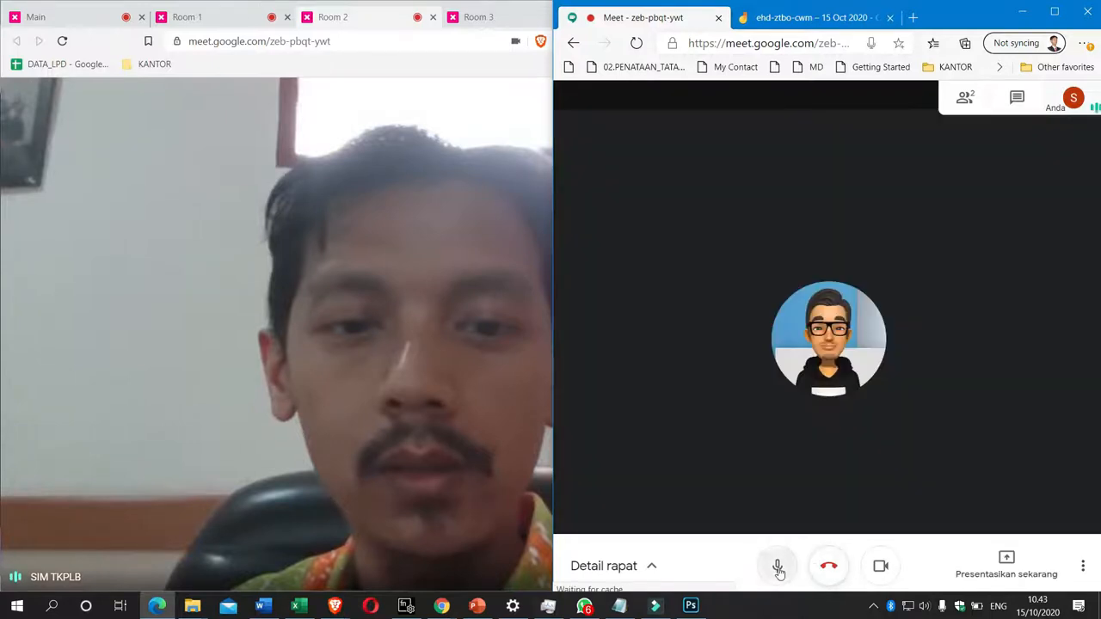
- Mute the second participant's microphone in Edge, minimize that window, and show Room 2's participant list in Brave
left_click(778, 567)
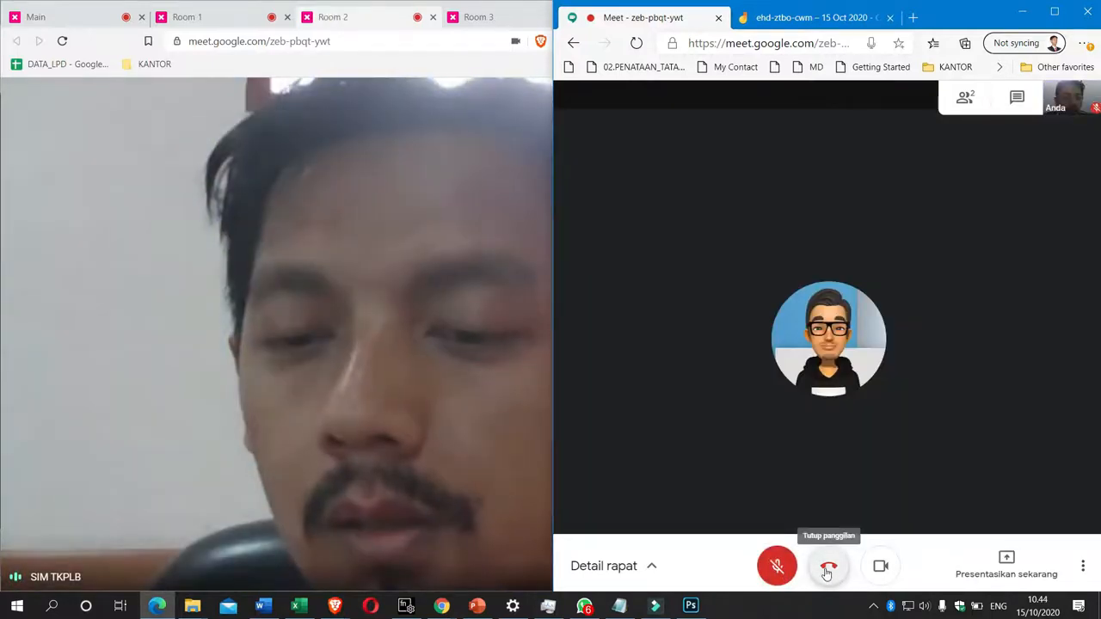
left_click(1022, 14)
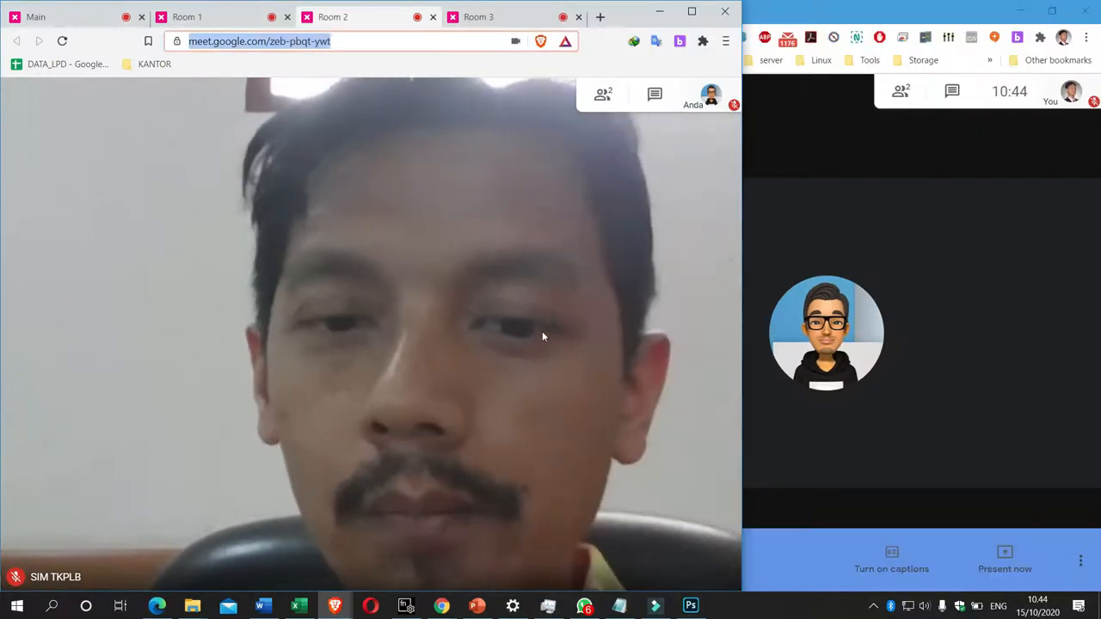
left_click(602, 94)
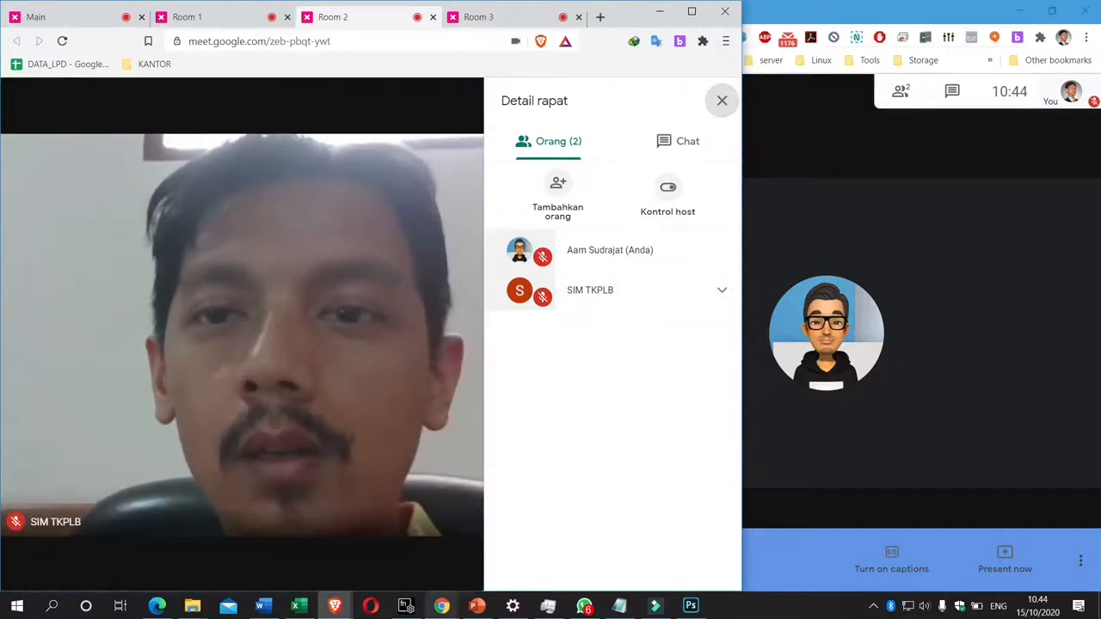
- Bring the Breakout Rooms page back beside the Meet window and look over its room, class and assignment controls
mouse_move(334, 605)
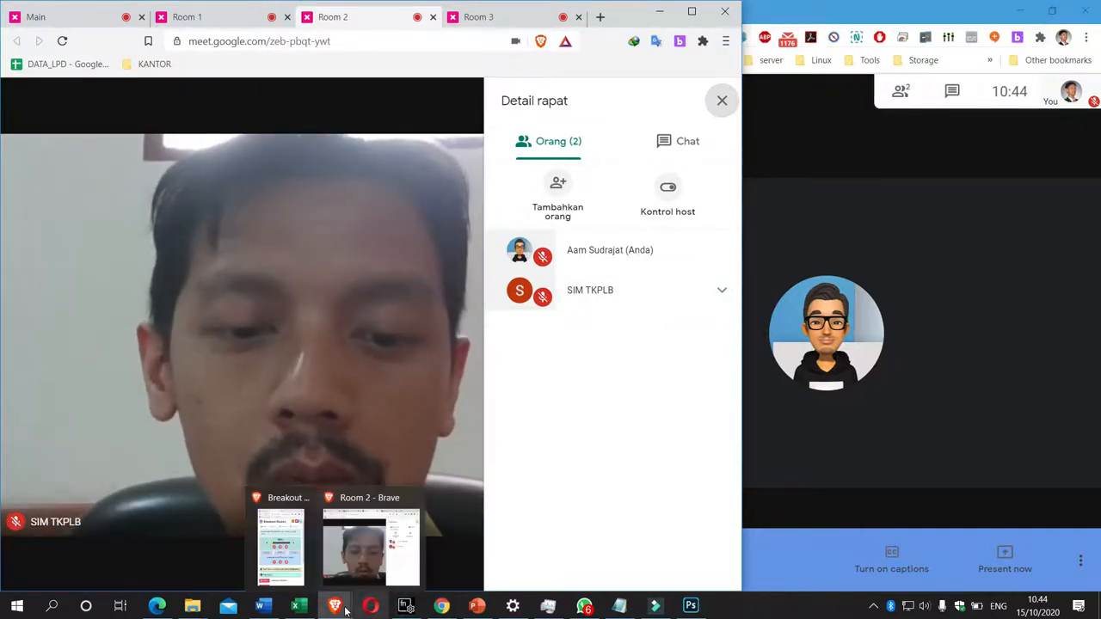
left_click(275, 555)
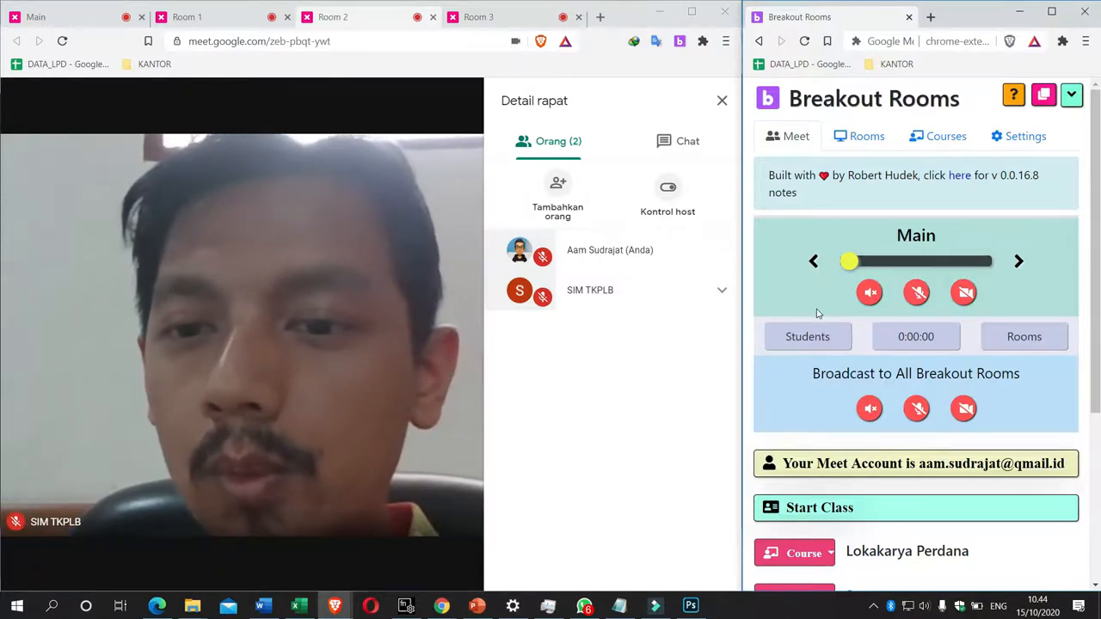
scroll(831, 381, "down", 4)
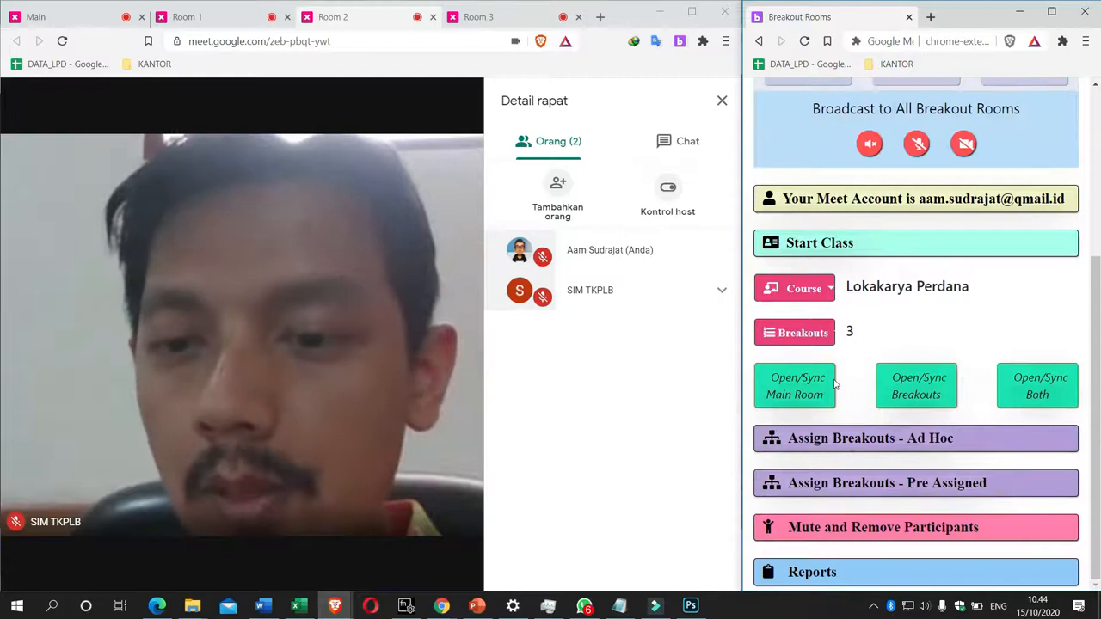
scroll(831, 381, "up", 3)
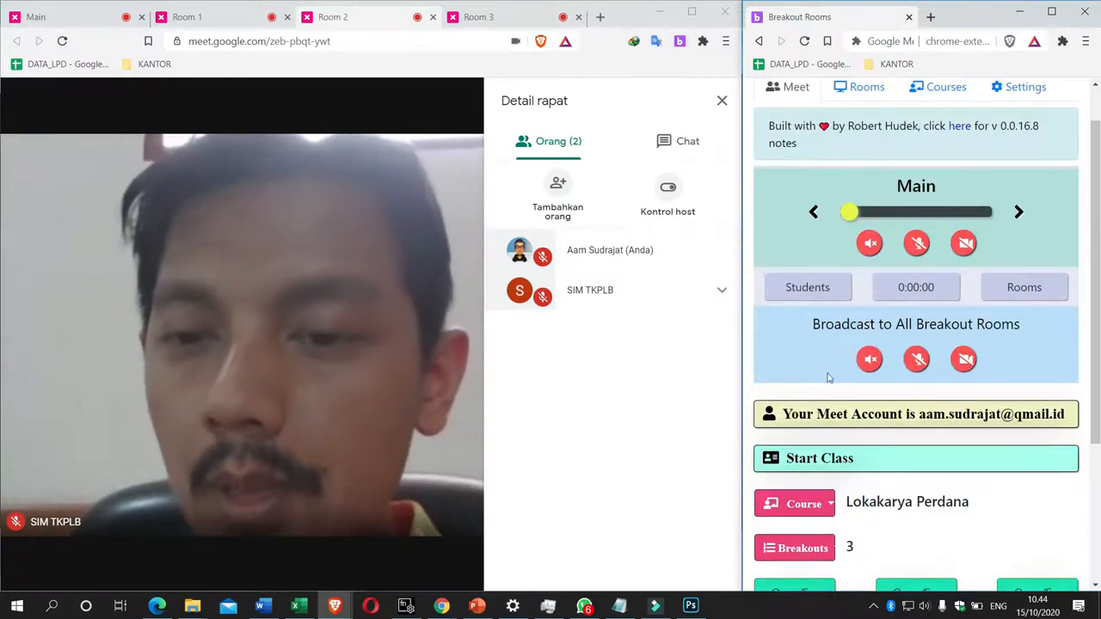
- View the Lokakarya Perdana student status report and the timer settings, closing each without changes
left_click(808, 291)
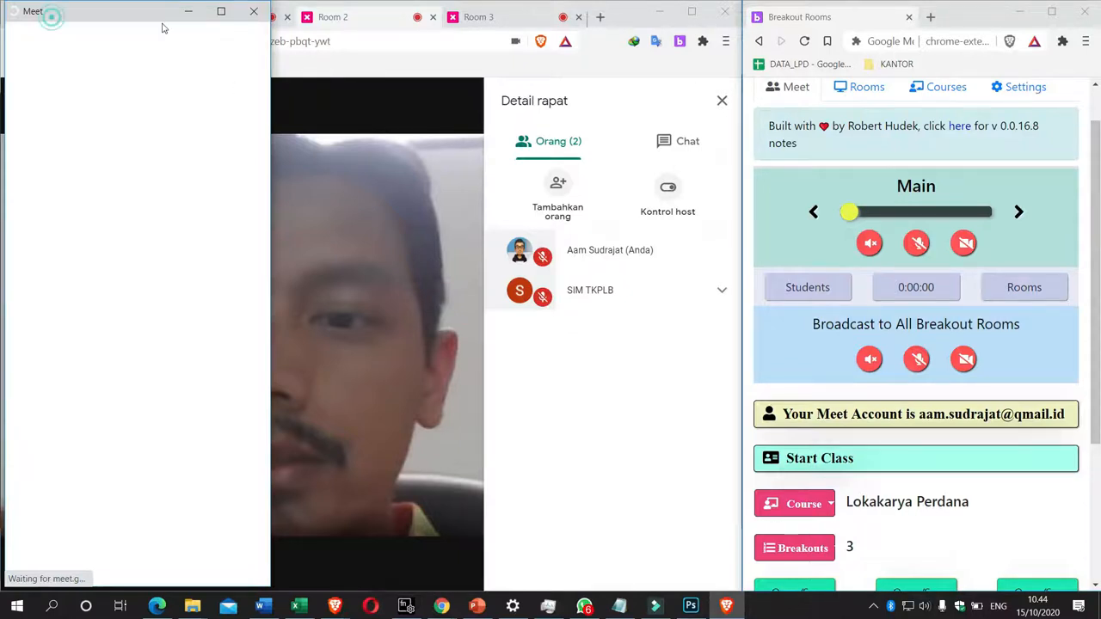
left_click_drag(52, 15, 397, 67)
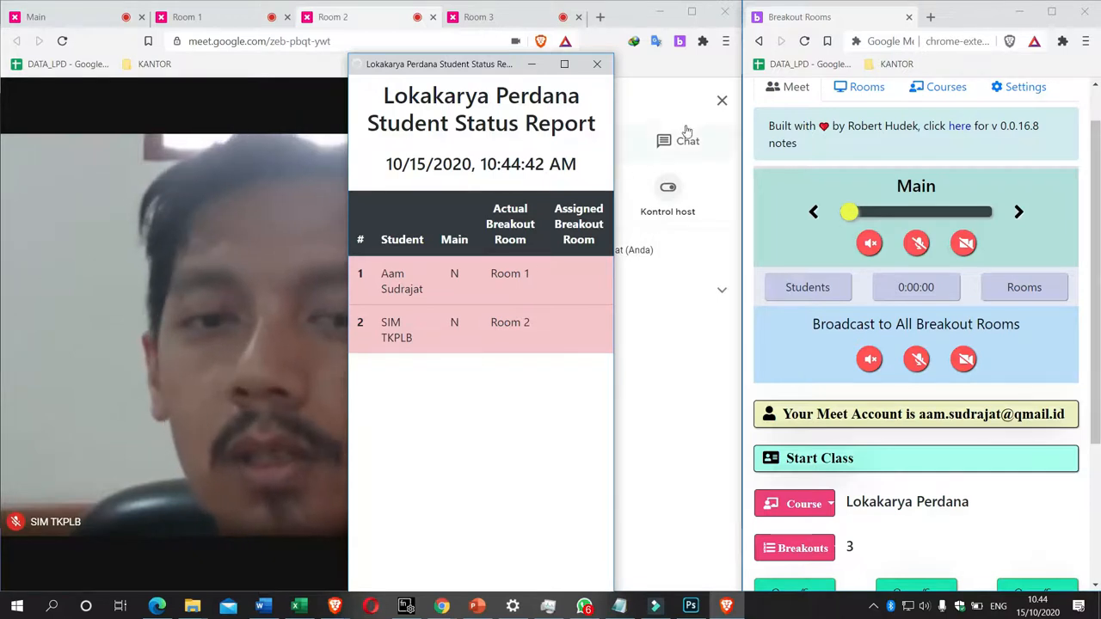
left_click(596, 66)
left_click(927, 294)
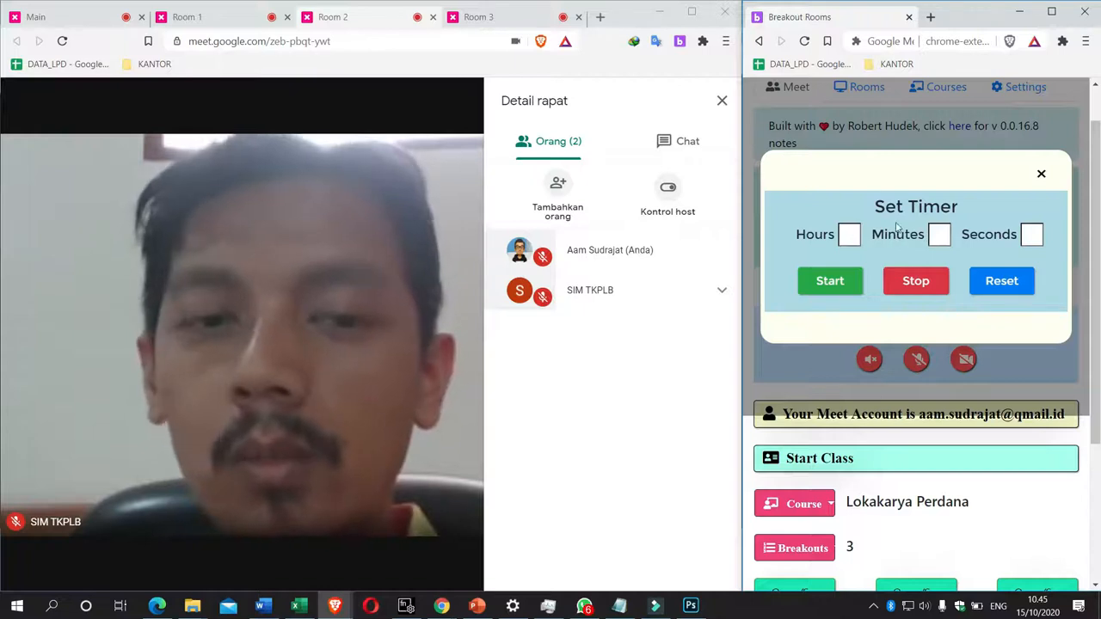
left_click(1041, 175)
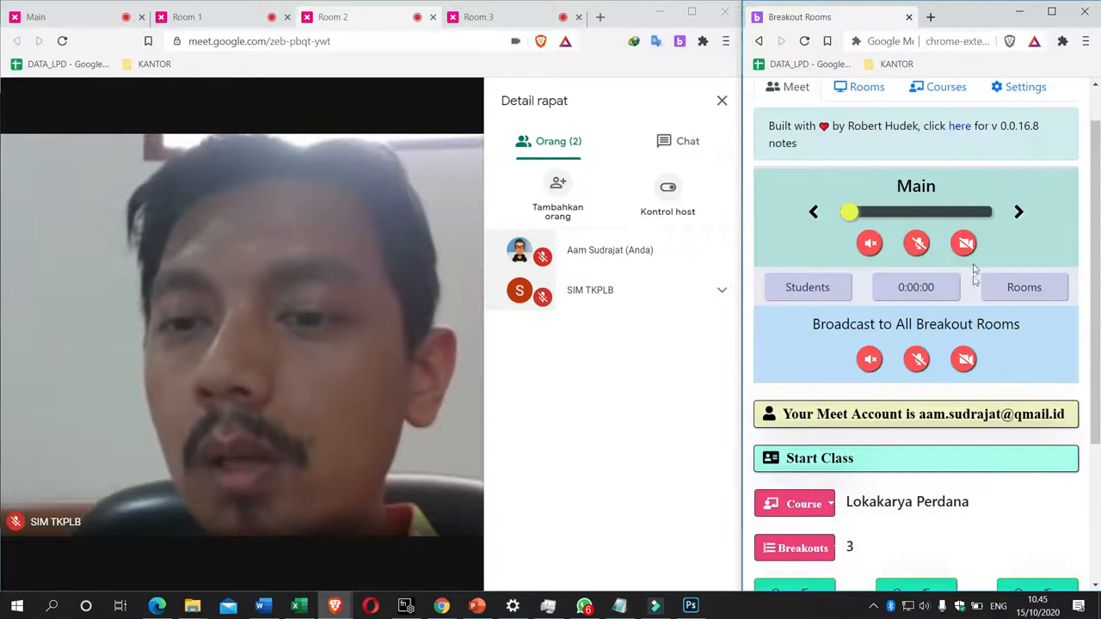
- View the Lokakarya Perdana breakout rooms status report and close it
left_click(1007, 296)
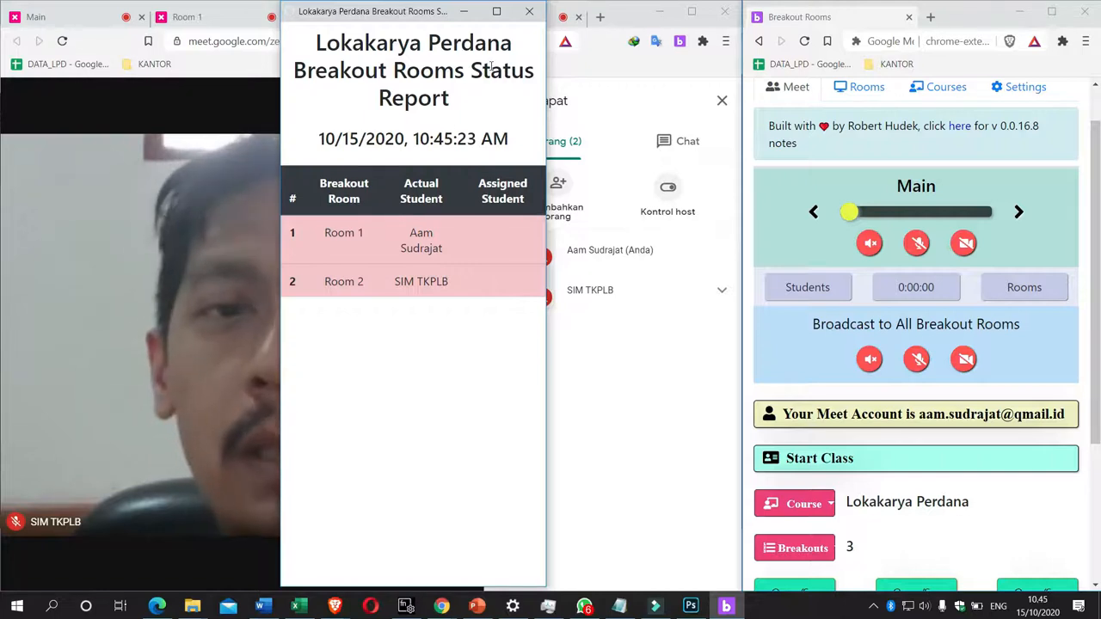
left_click(530, 11)
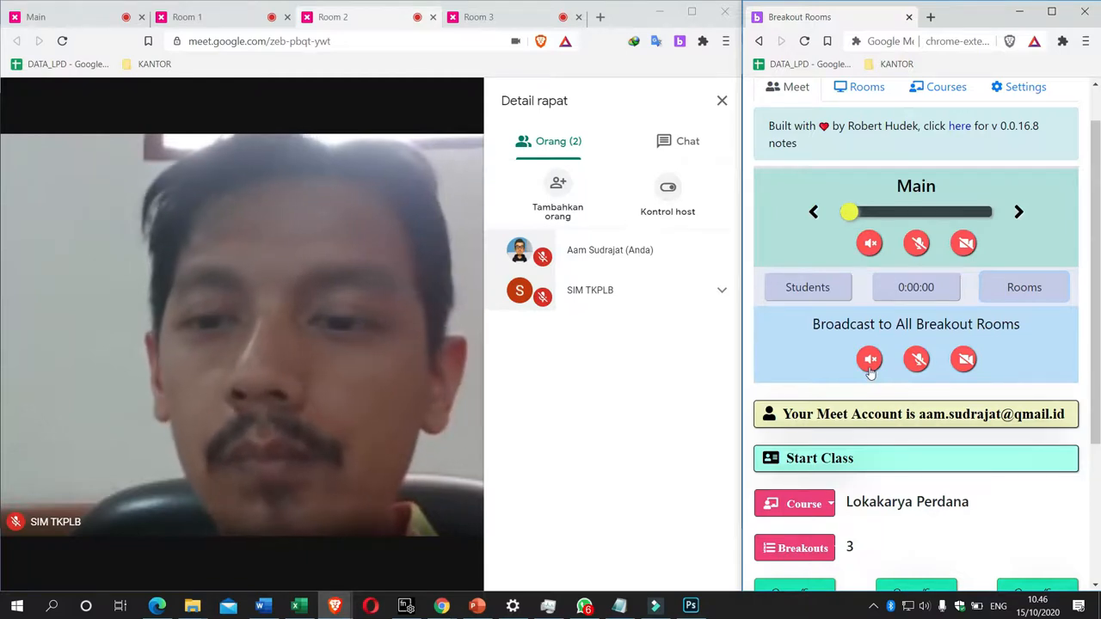
- Broadcast the speaker on to all breakout rooms, check Rooms 1 to 3, and broadcast it off again
left_click(871, 368)
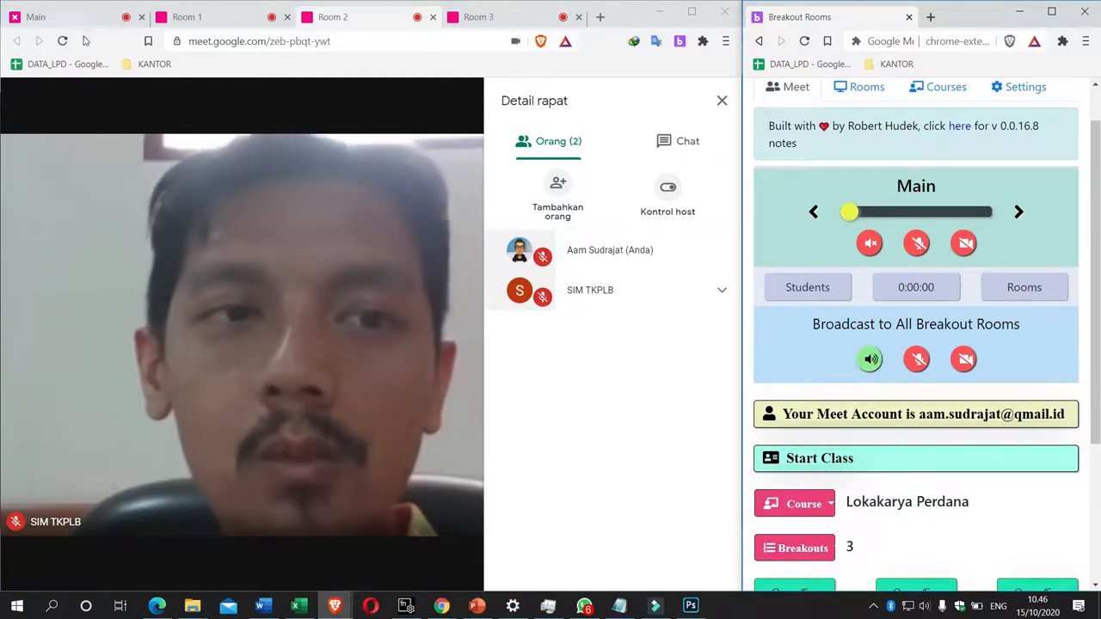
left_click(183, 21)
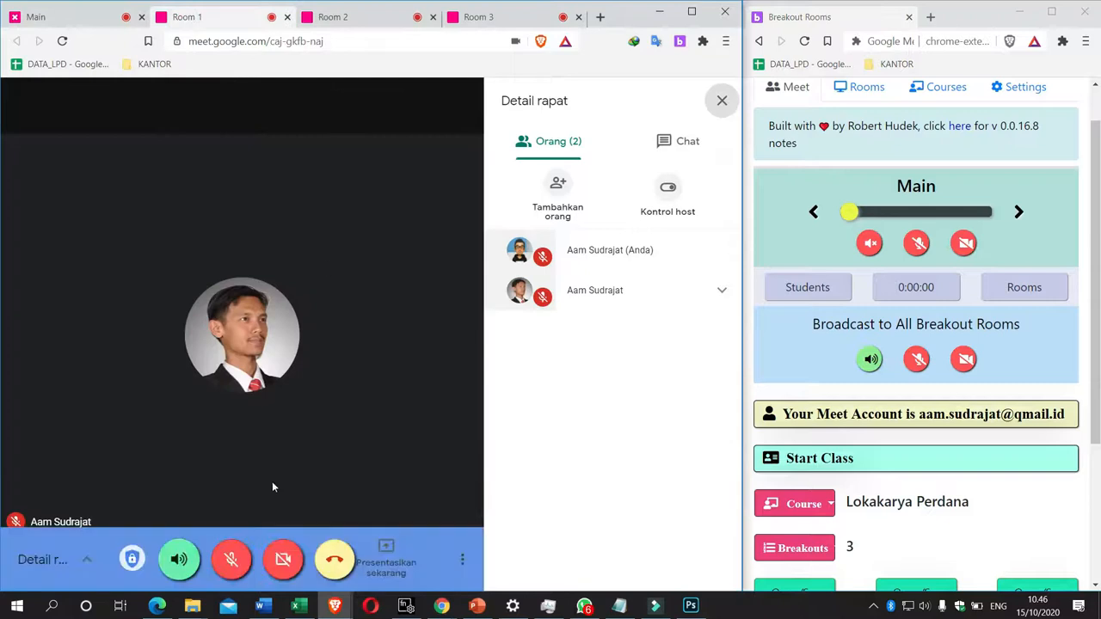
left_click(337, 16)
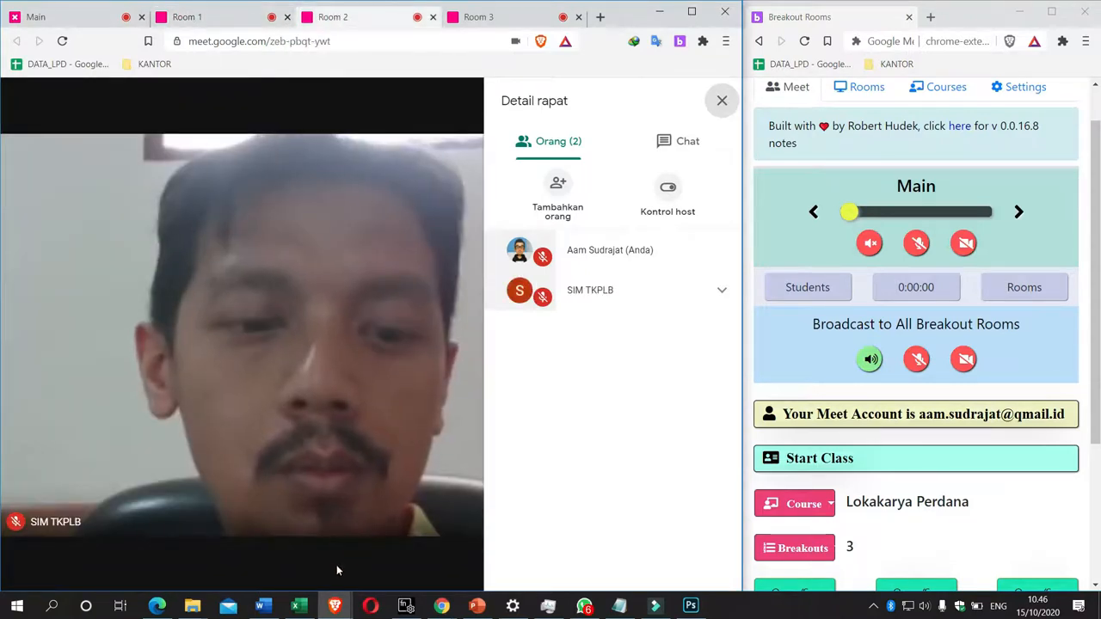
left_click(479, 16)
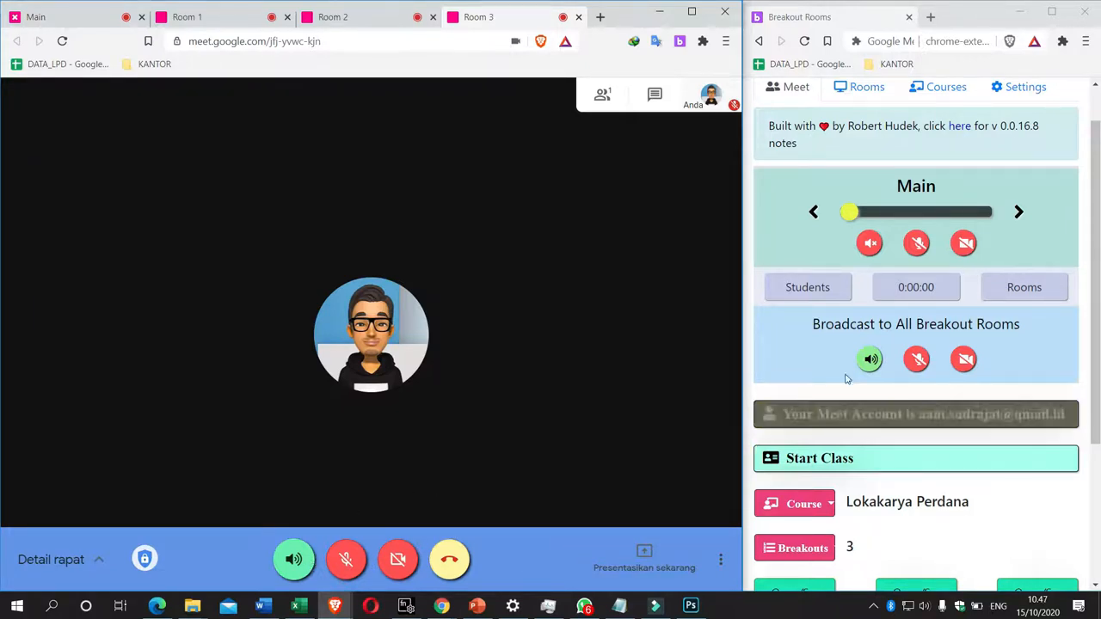
left_click(871, 360)
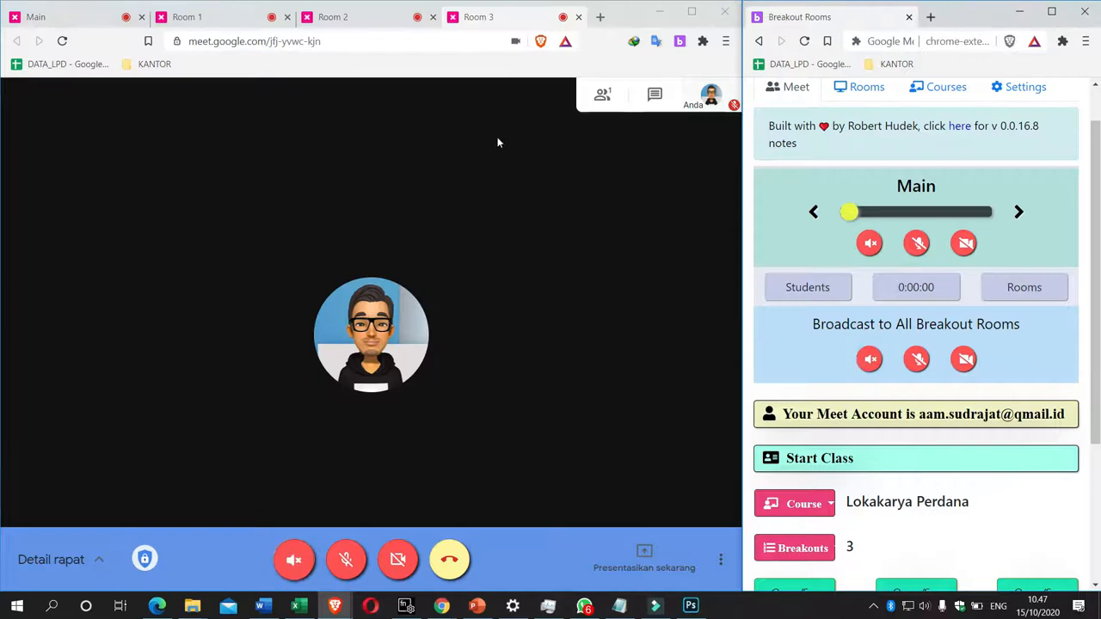
left_click(379, 19)
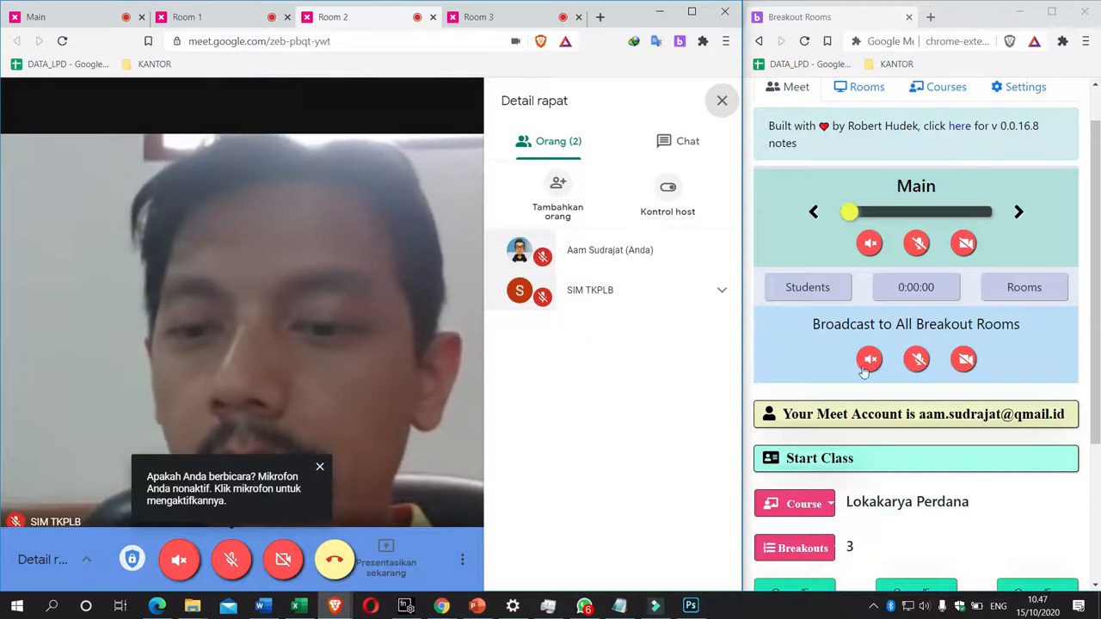
- Expand the Mute and Remove Participants options, mute all in Main, and review the other mute and remove options
scroll(860, 362, "down", 1)
scroll(846, 355, "up", 1)
scroll(846, 354, "up", 1)
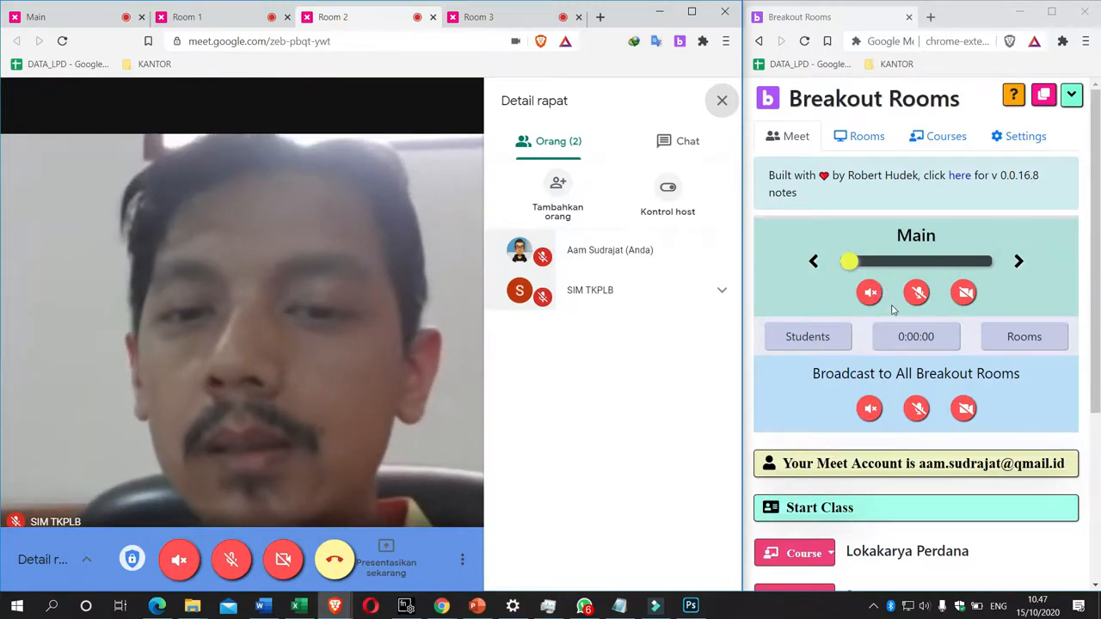
scroll(892, 309, "down", 3)
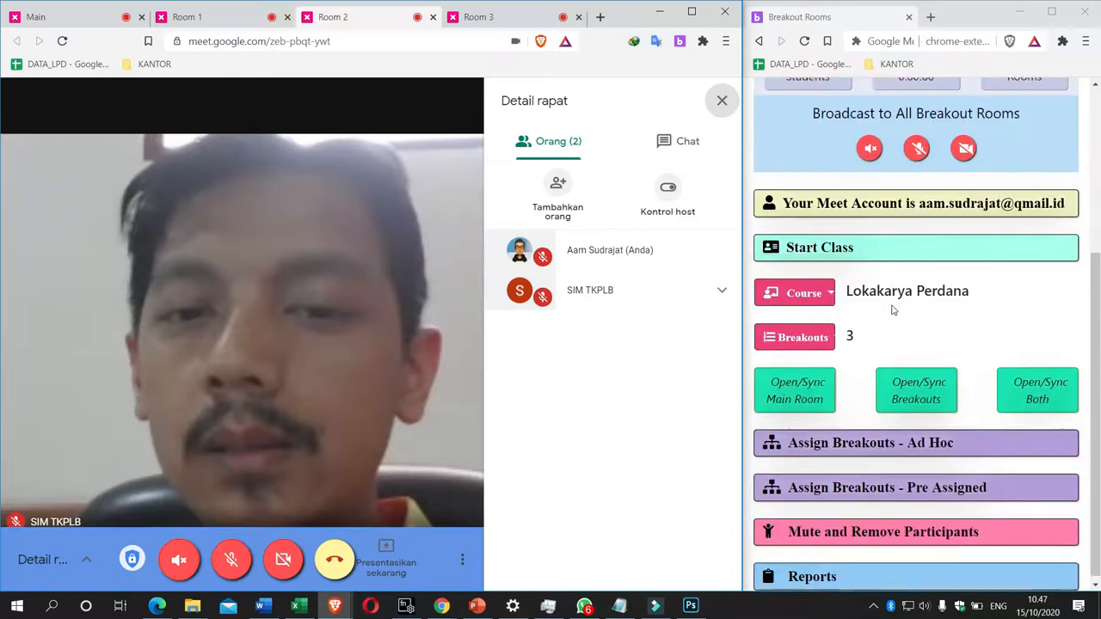
left_click(836, 534)
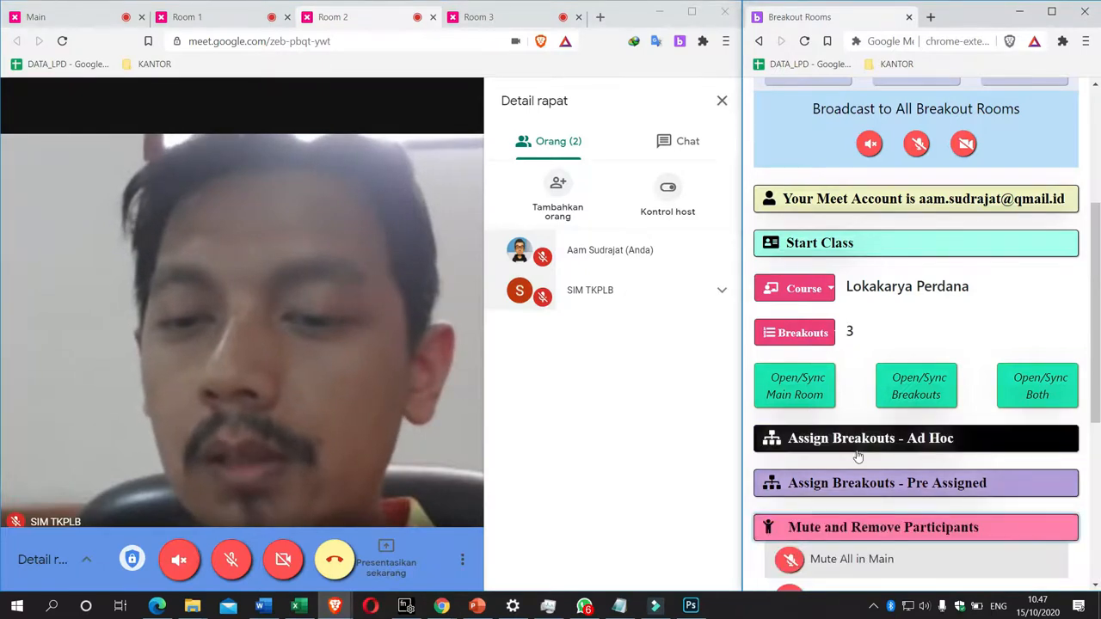
scroll(858, 455, "down", 3)
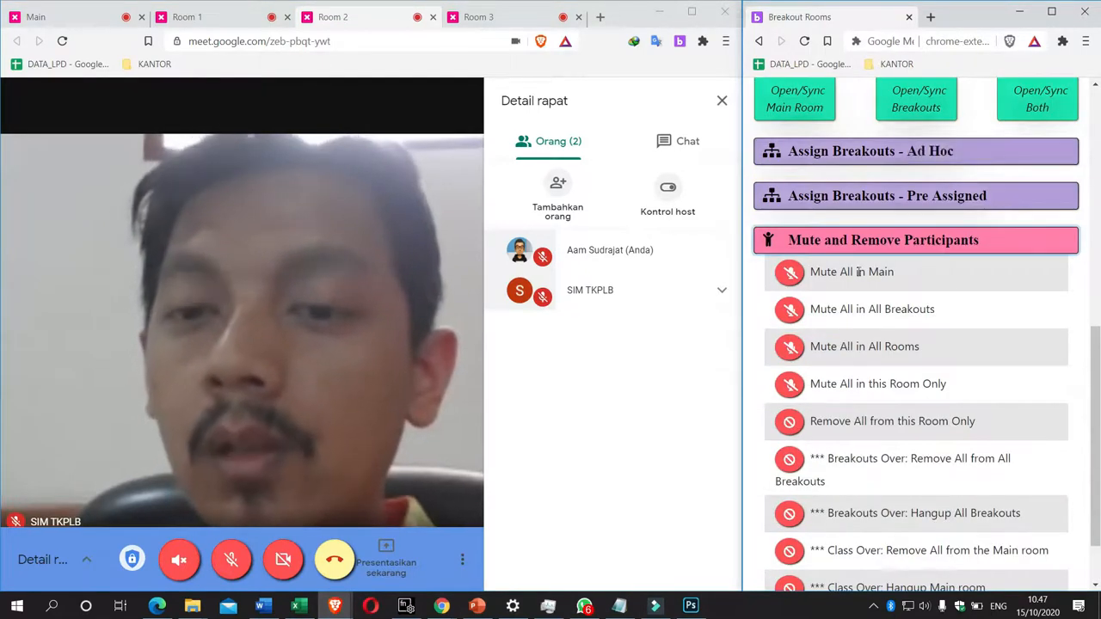
left_click(791, 274)
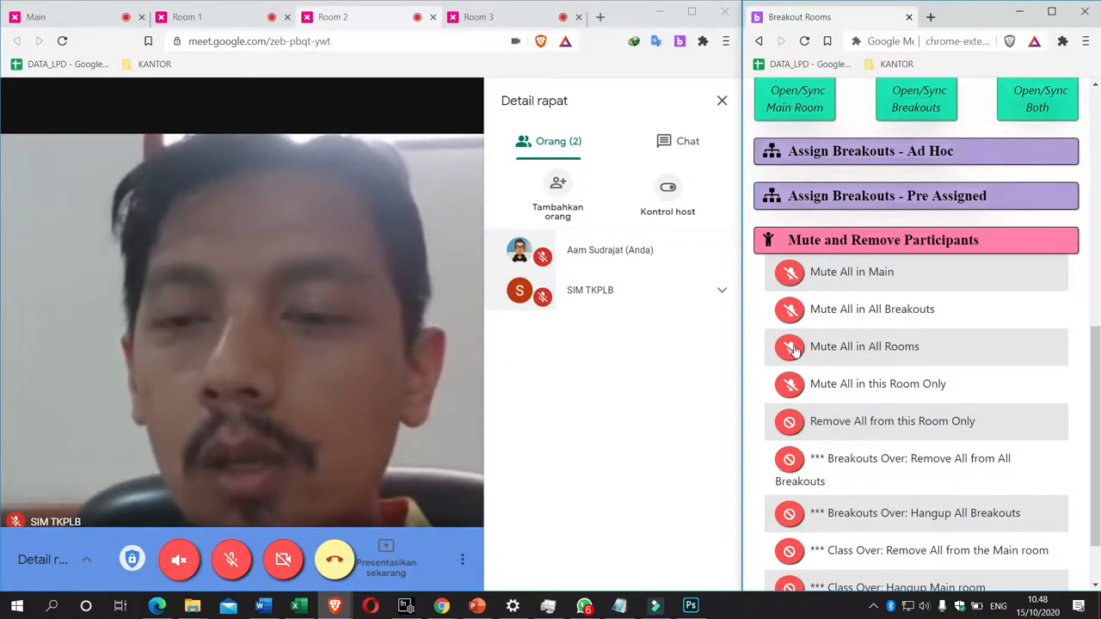
scroll(794, 350, "down", 1)
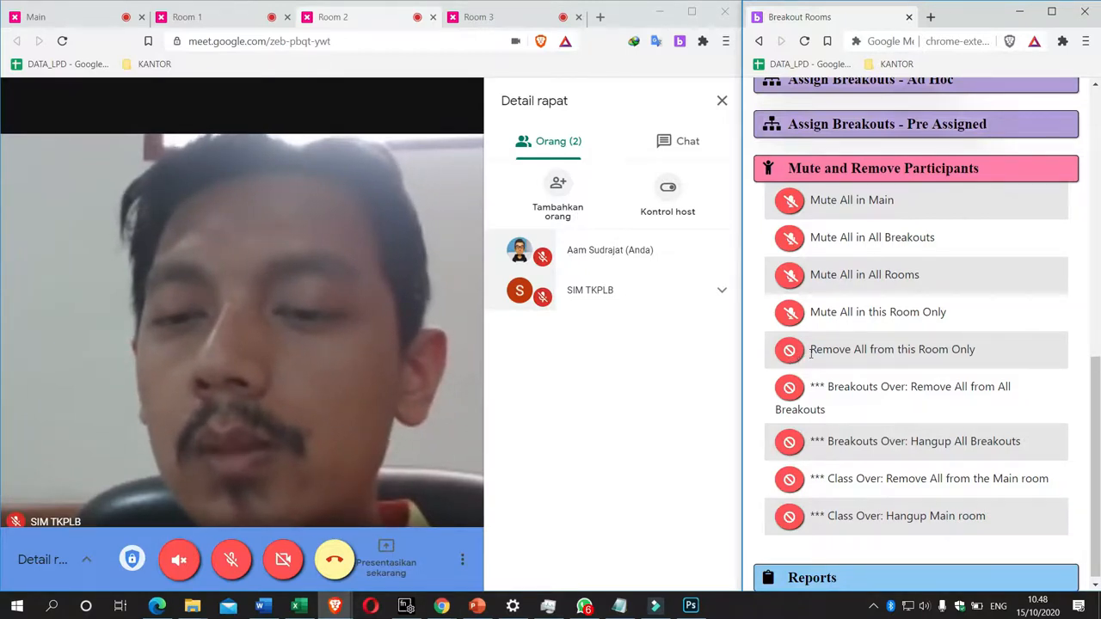
- Advance the active room from Main through Room 1 to Room 2
scroll(861, 327, "up", 10)
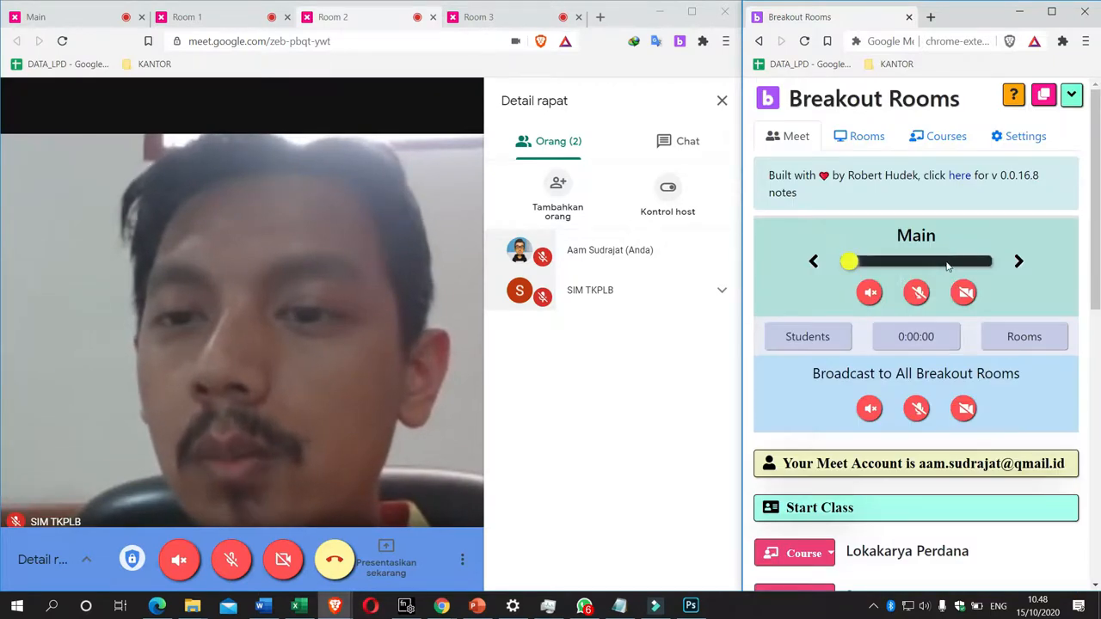
left_click(1022, 264)
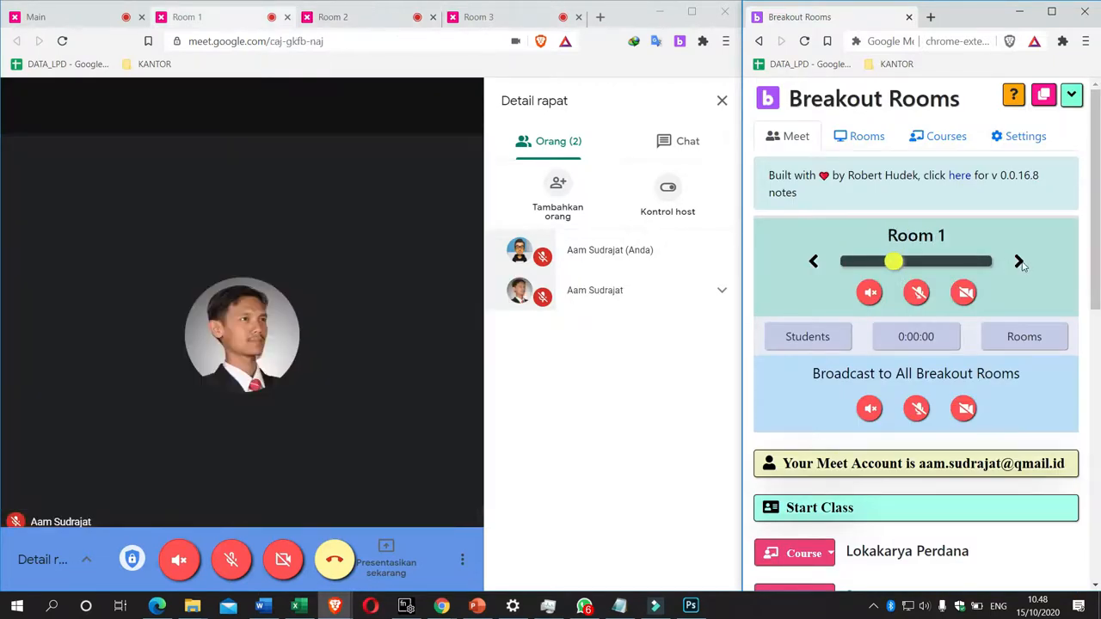
left_click(1021, 263)
- Examine the remove and hangup options for breakouts and the main room, along with the room and assignment controls
scroll(860, 361, "down", 10)
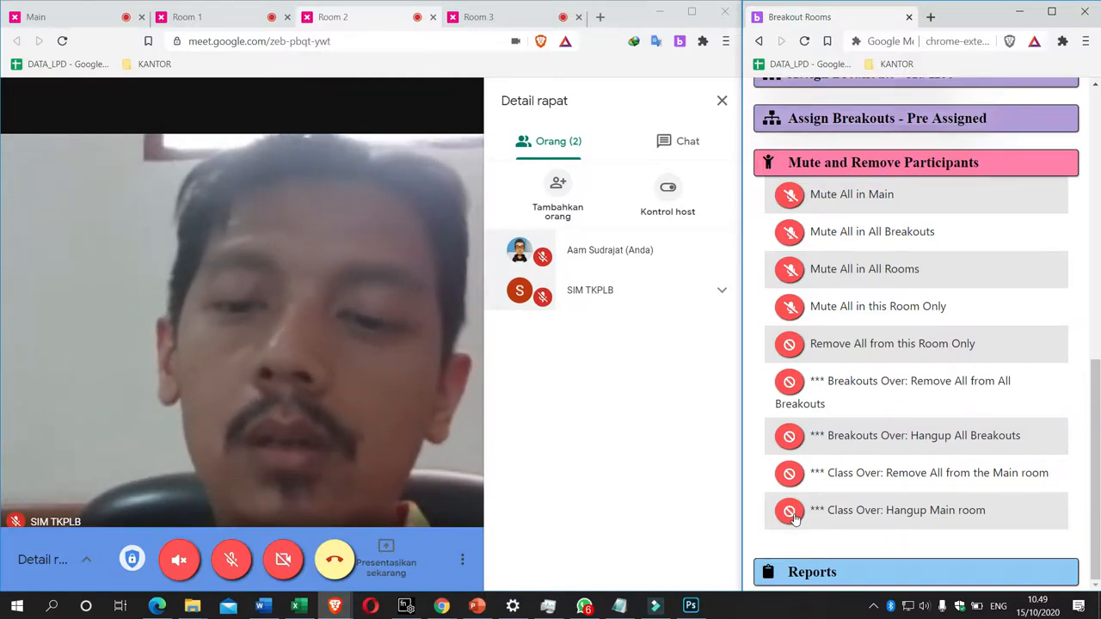
scroll(884, 306, "up", 6)
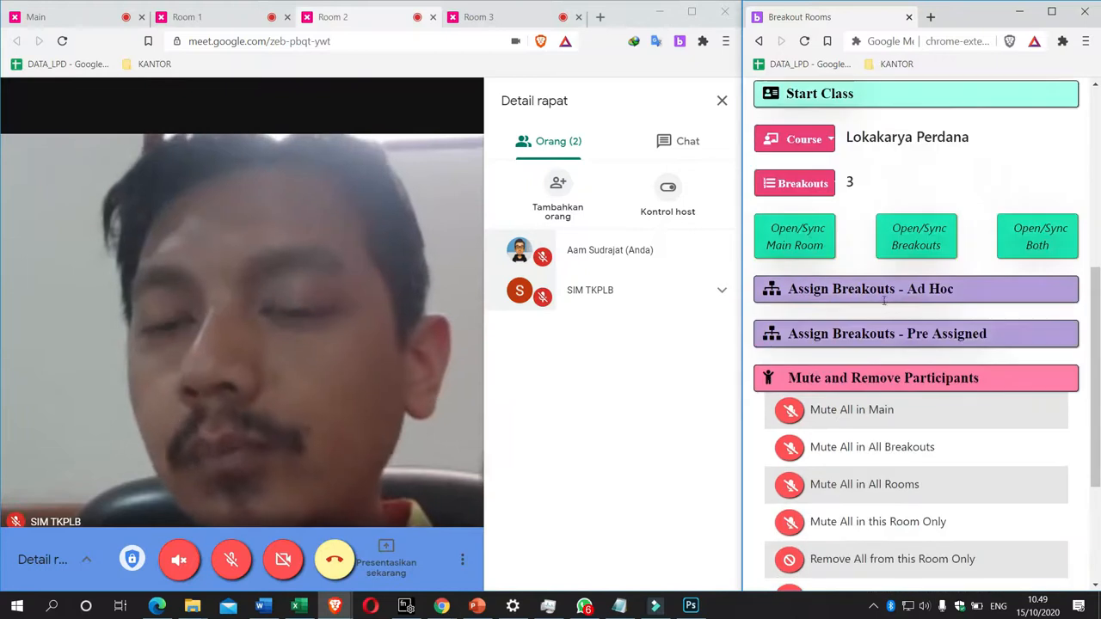
scroll(884, 306, "up", 3)
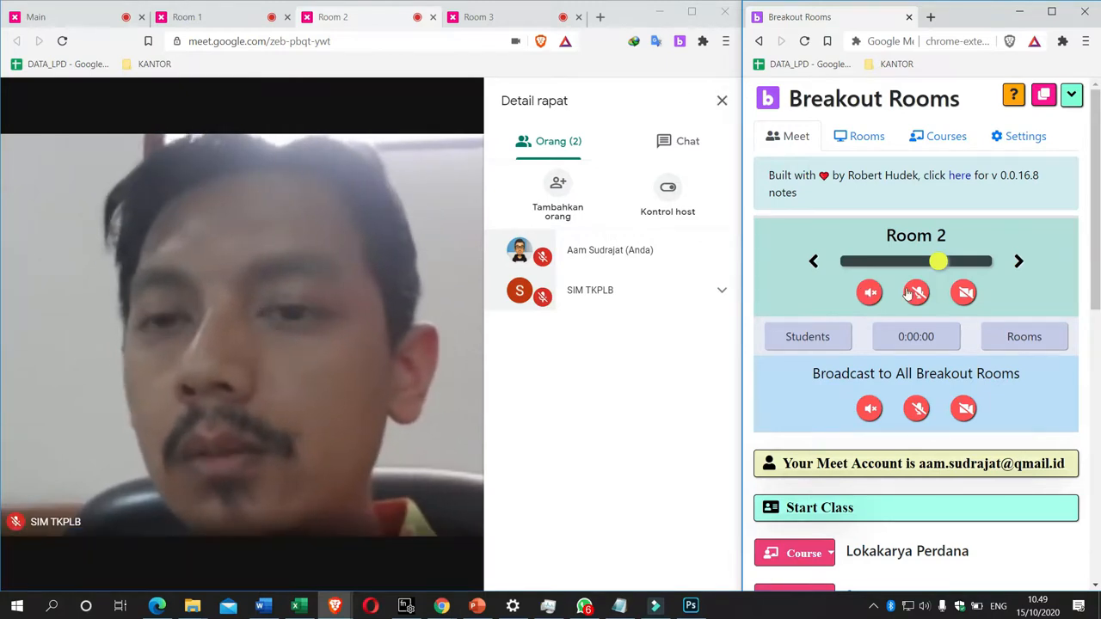
scroll(894, 319, "down", 4)
scroll(895, 318, "down", 3)
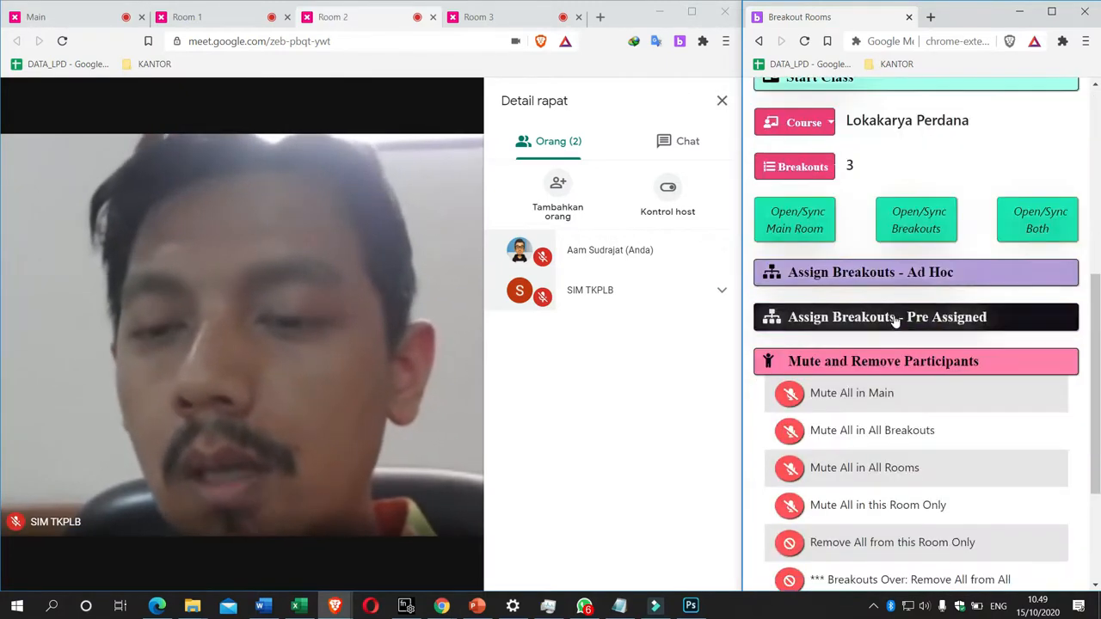
scroll(895, 319, "up", 3)
left_click(895, 319)
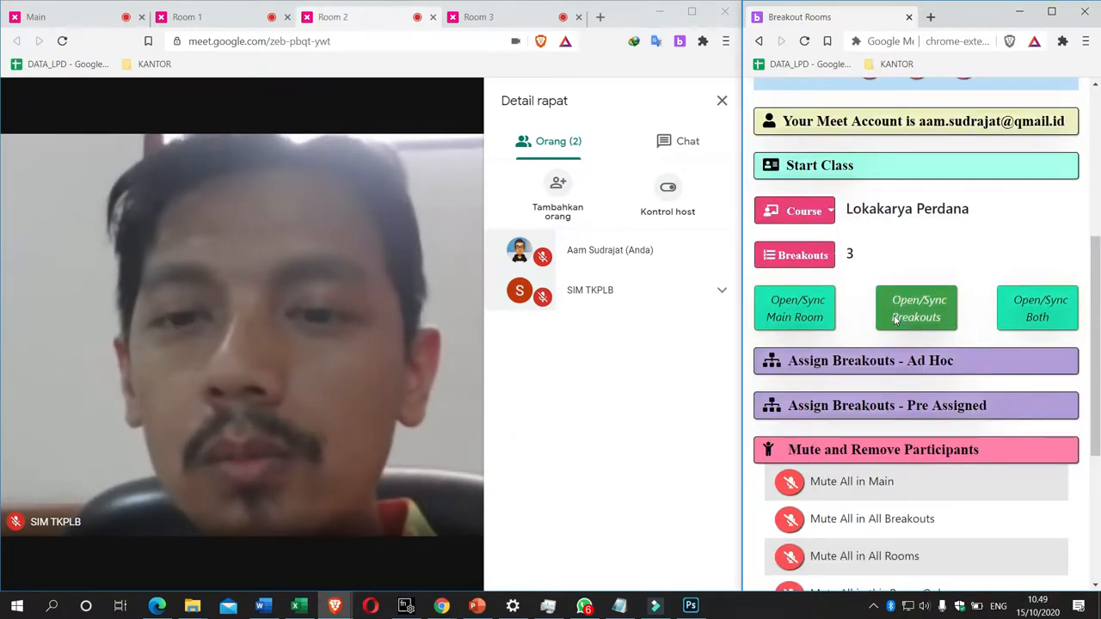
scroll(894, 320, "up", 4)
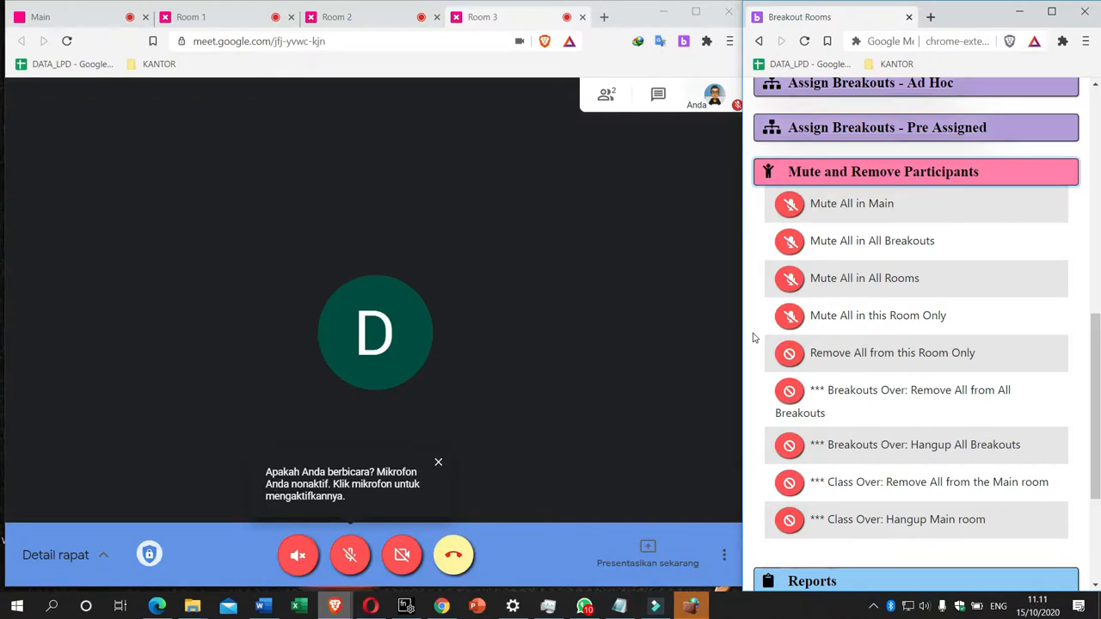
- Save the Participant Attendance report as the CSV file Lokakarya Perdana_2020.10.15_attendance (2), view it in Excel, and minimize Excel
scroll(754, 337, "down", 3)
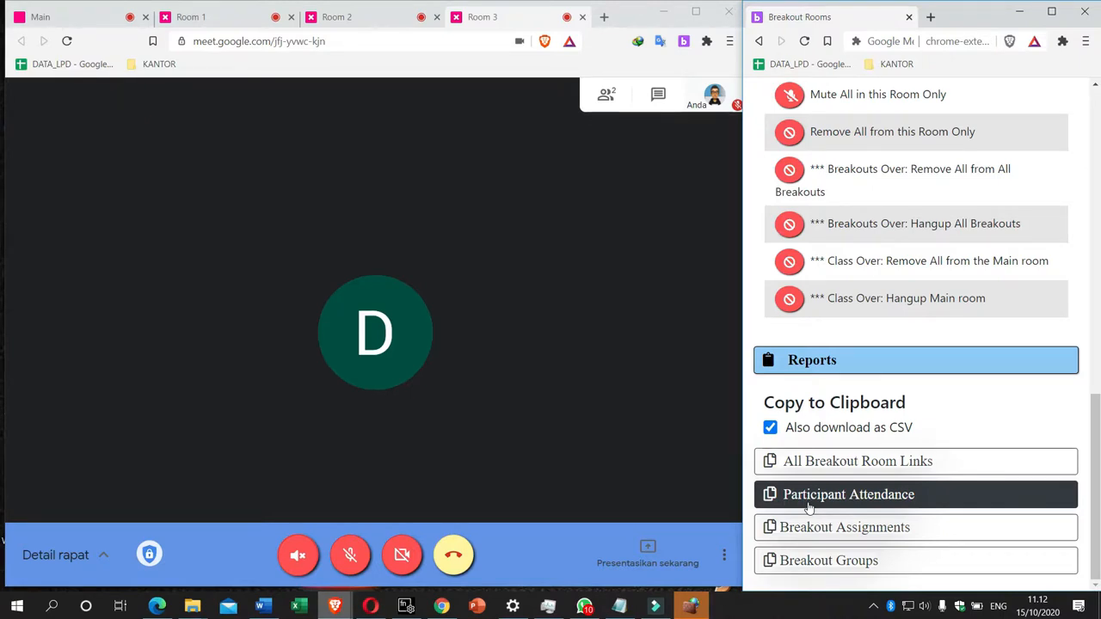
left_click(767, 494)
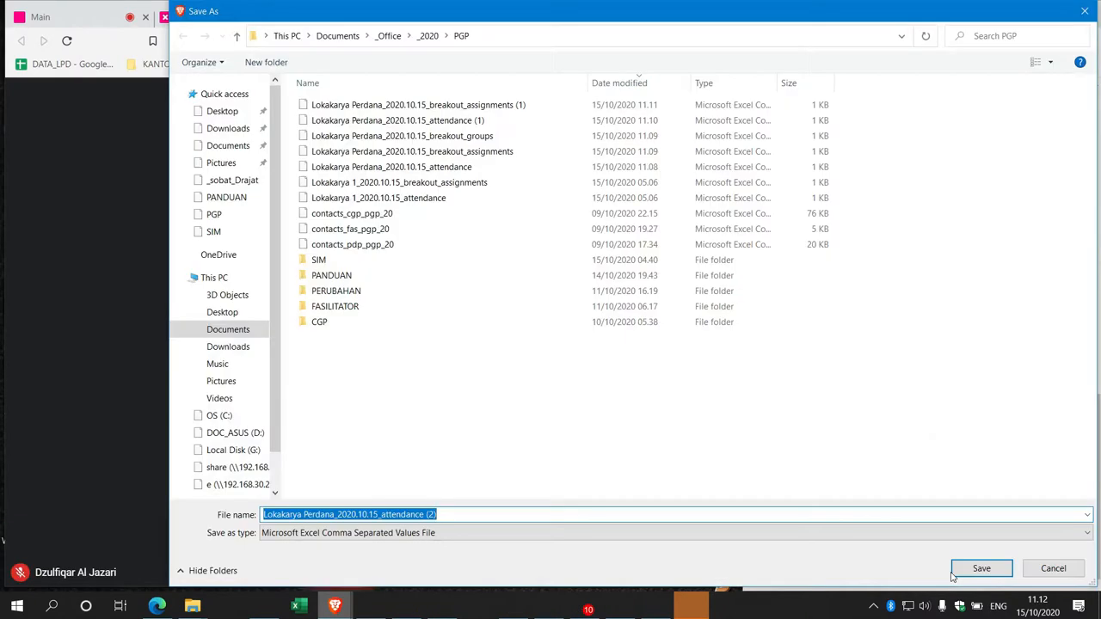
left_click(979, 569)
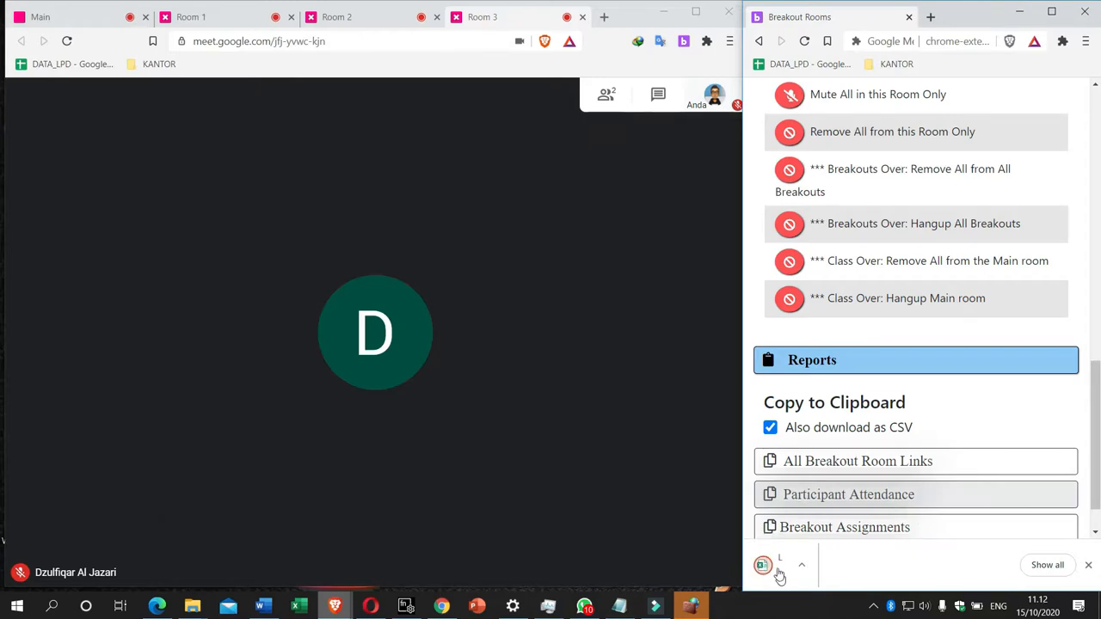
left_click(826, 490)
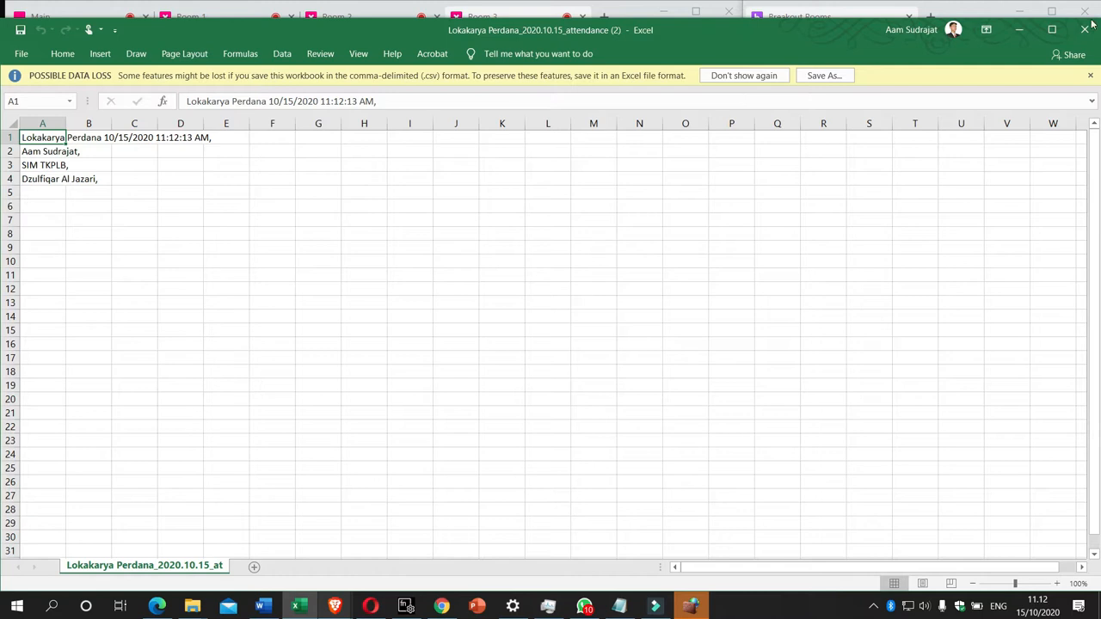
left_click(1019, 31)
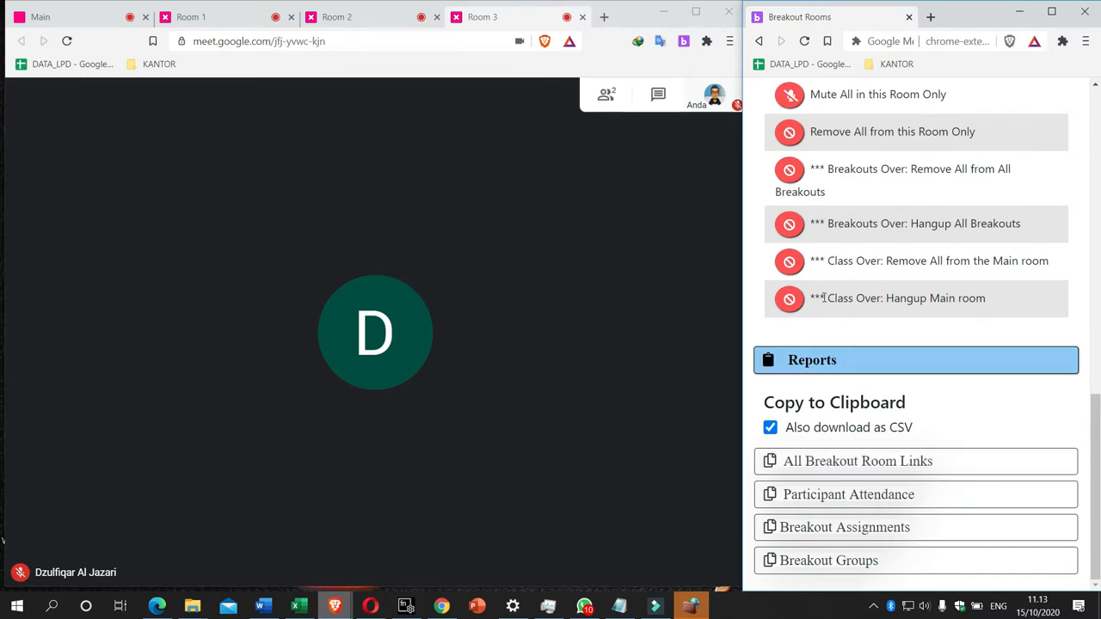
- Hang up all breakouts and close the Room 1, Room 2 and Room 3 browser tabs
left_click(789, 227)
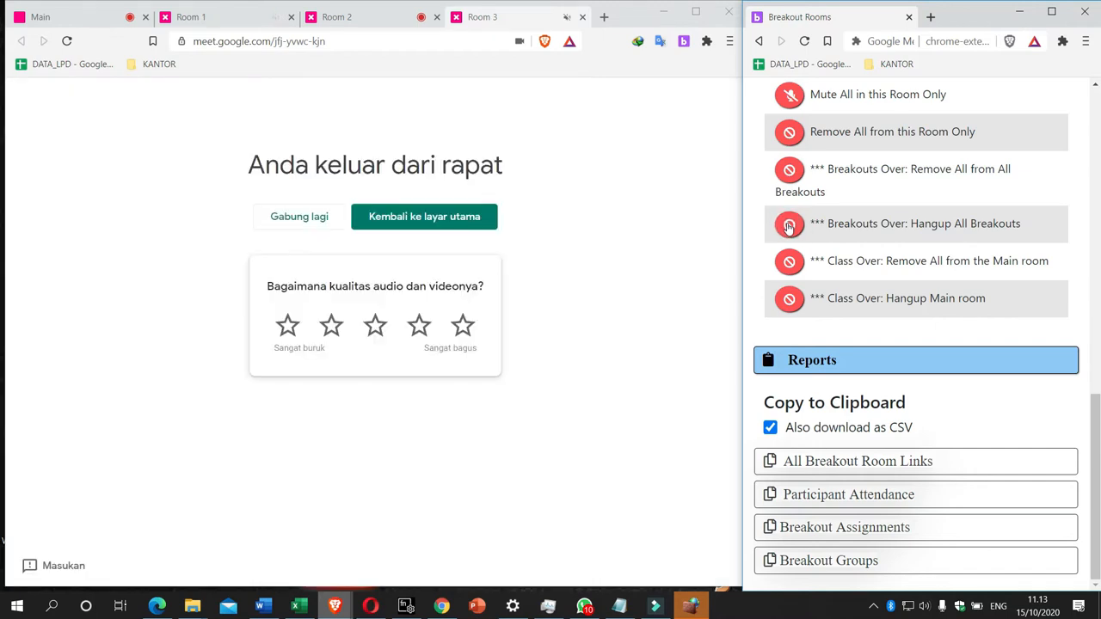
left_click(382, 21)
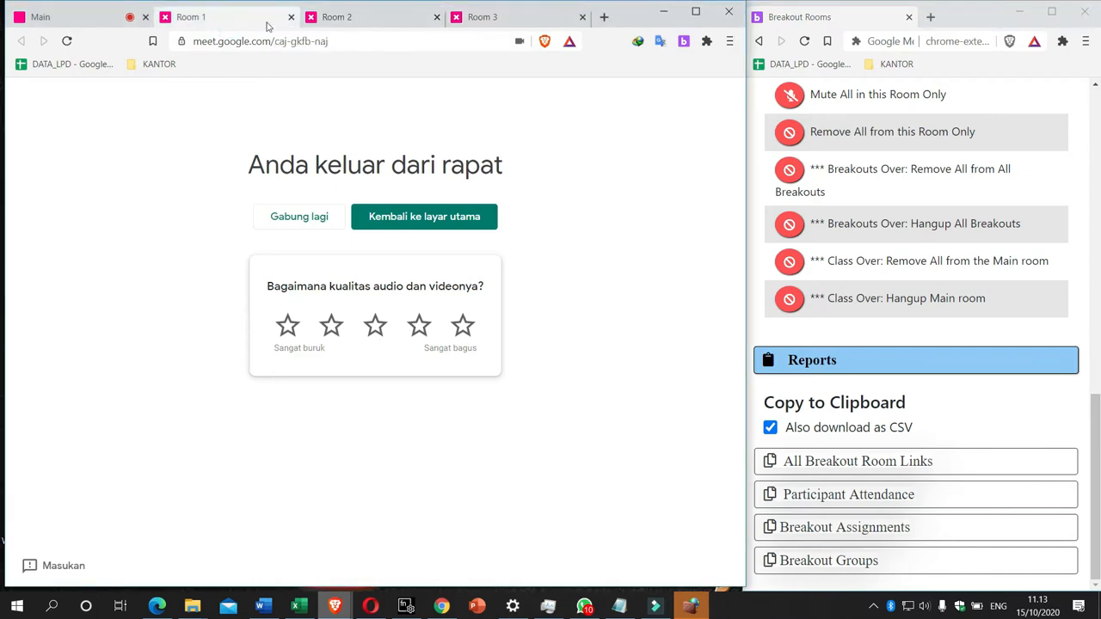
left_click(291, 17)
left_click(294, 19)
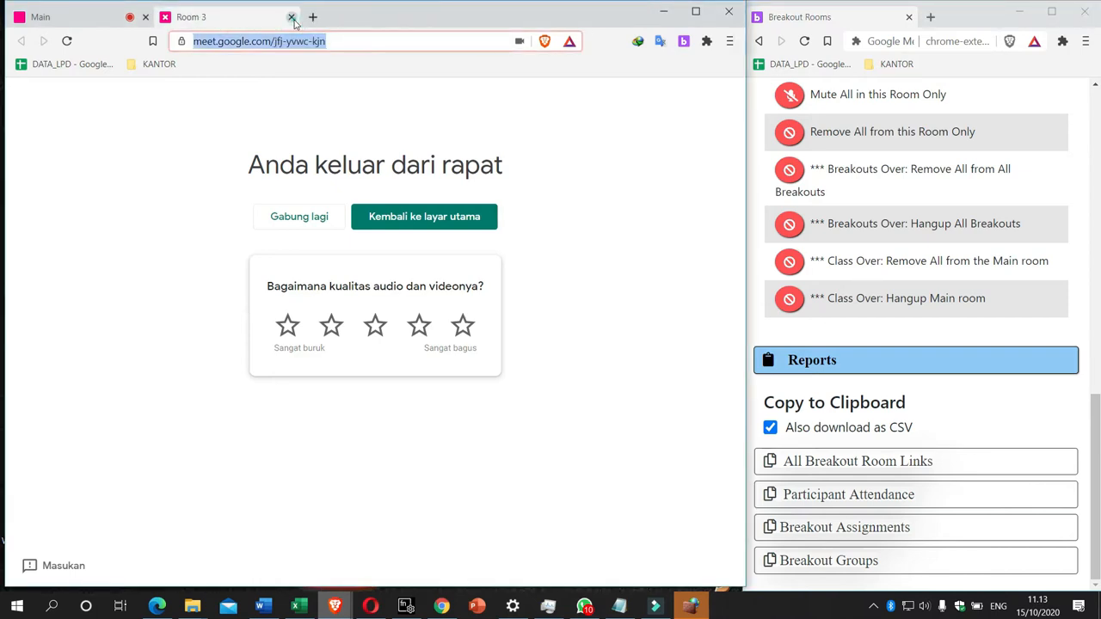
left_click(293, 18)
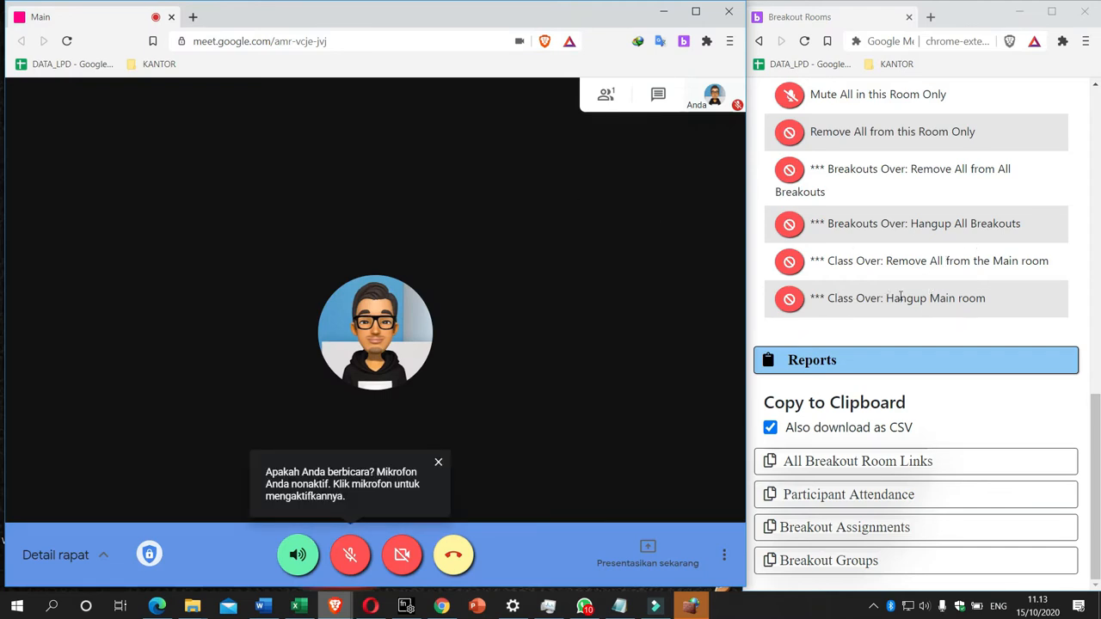
- Hang up the Main room to end the class
left_click(790, 303)
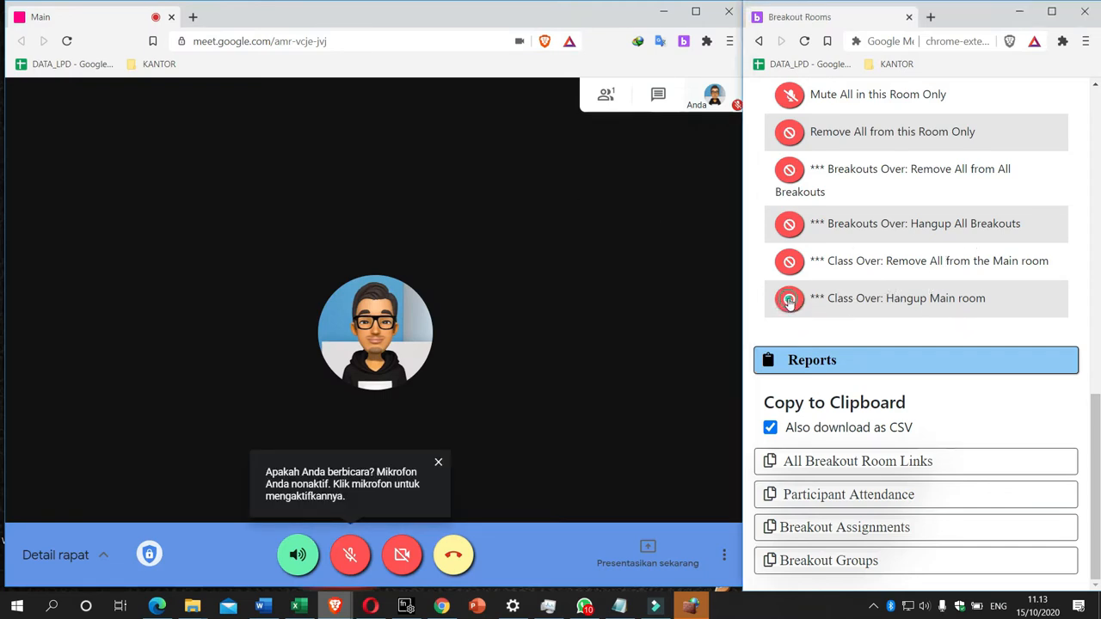